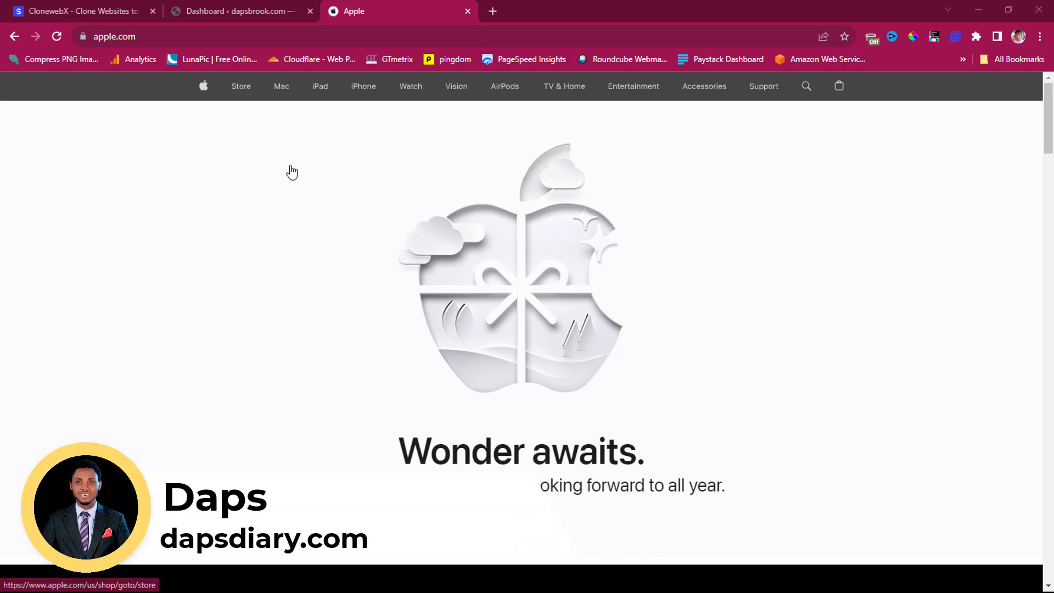
# Look over the Apple homepage that serves as the site to clone, from its hero section down through the product sections.
pyautogui.click(260, 125)
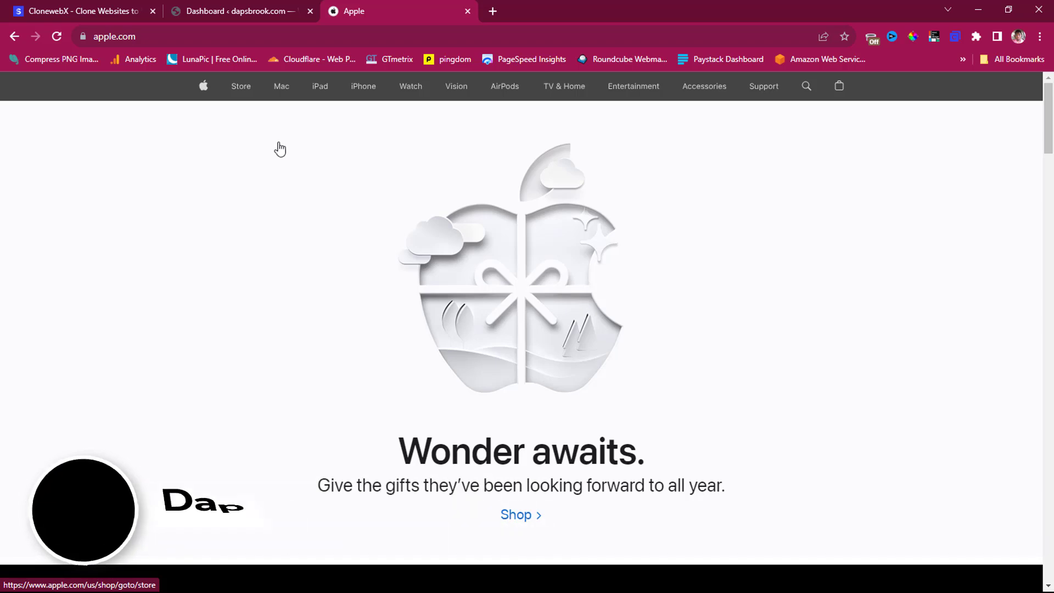
pyautogui.scroll(-20, 289, 163)
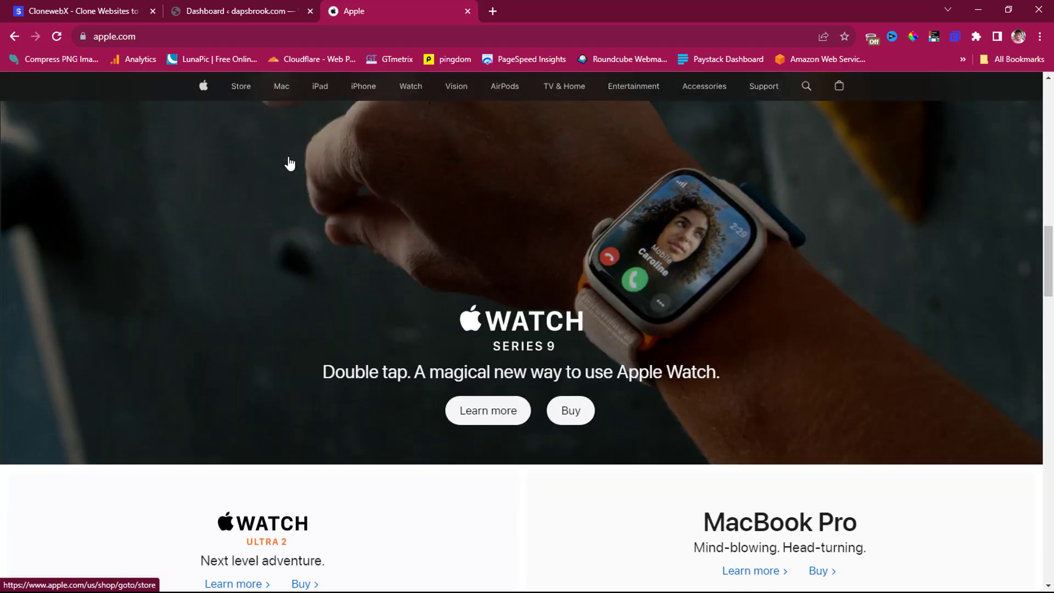
pyautogui.scroll(-2, 289, 163)
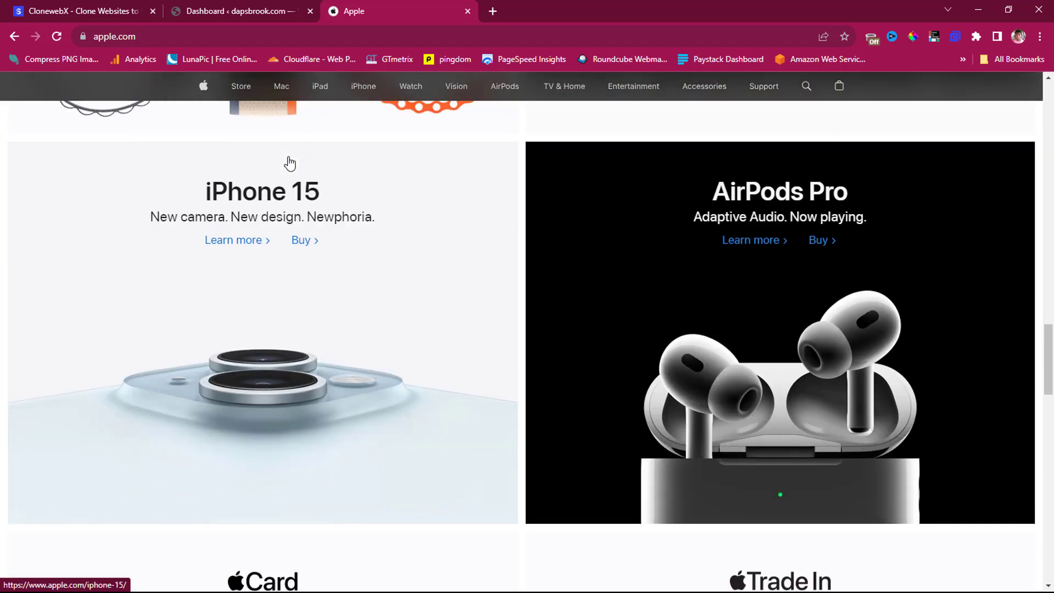
pyautogui.scroll(-6, 290, 163)
pyautogui.scroll(20, 290, 163)
pyautogui.scroll(6, 289, 163)
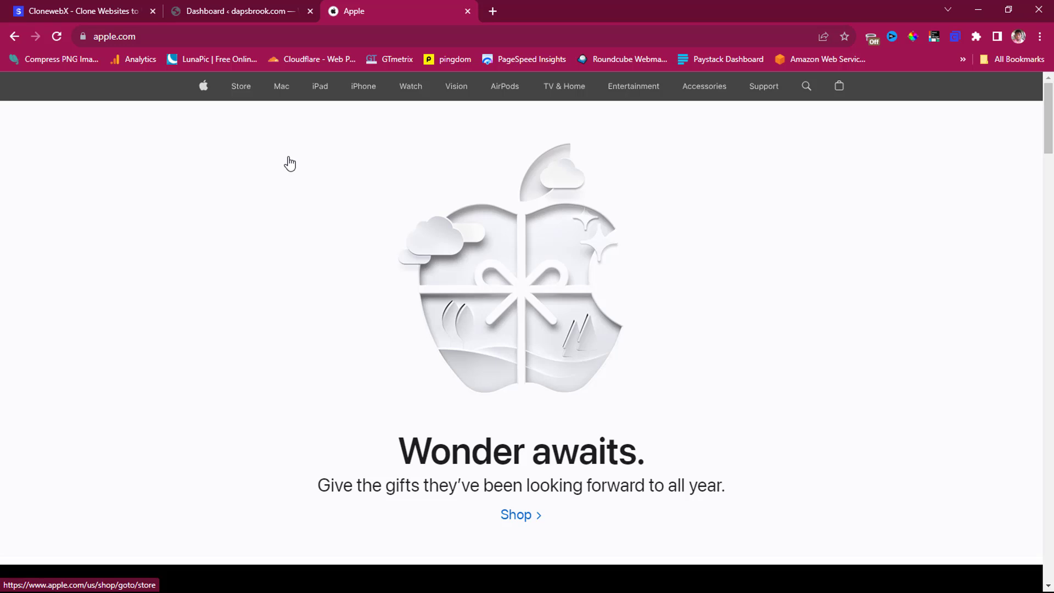
# Review the ClonewebX product page, including its demo section and the pricing plans.
pyautogui.click(132, 11)
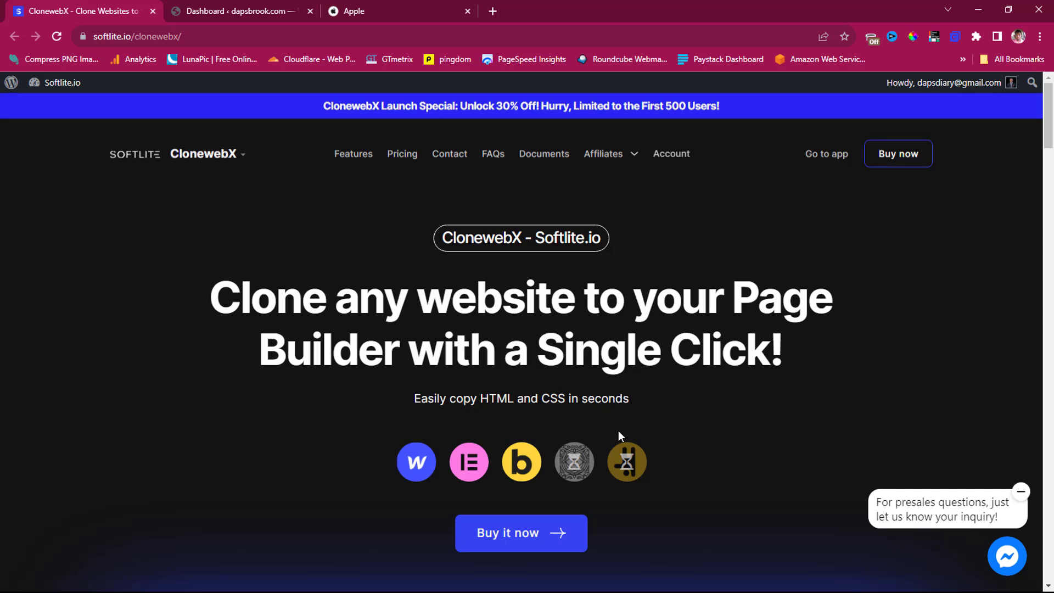
pyautogui.scroll(-15, 618, 430)
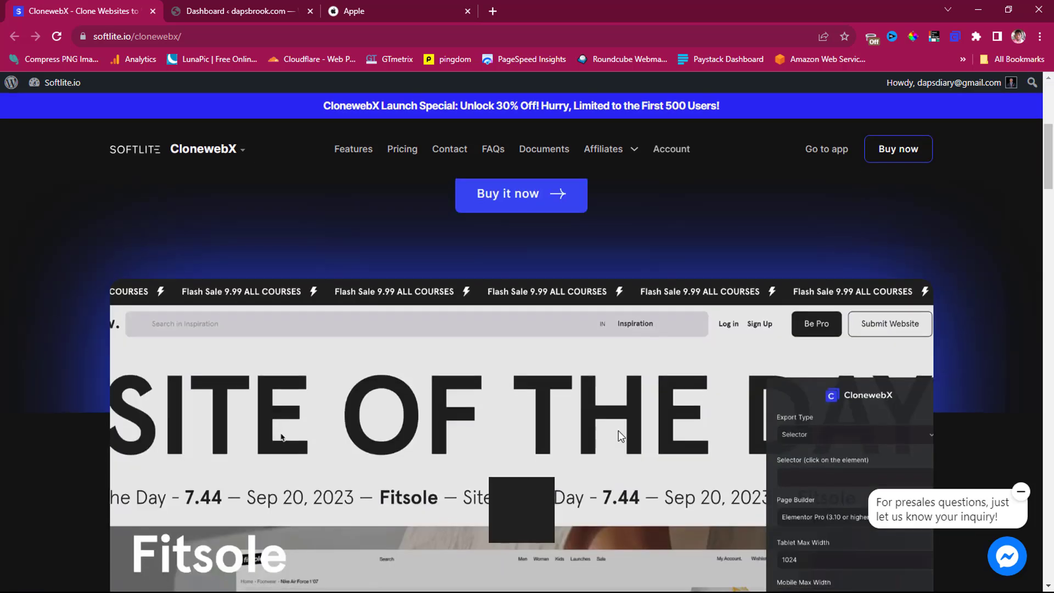
pyautogui.scroll(-10, 617, 430)
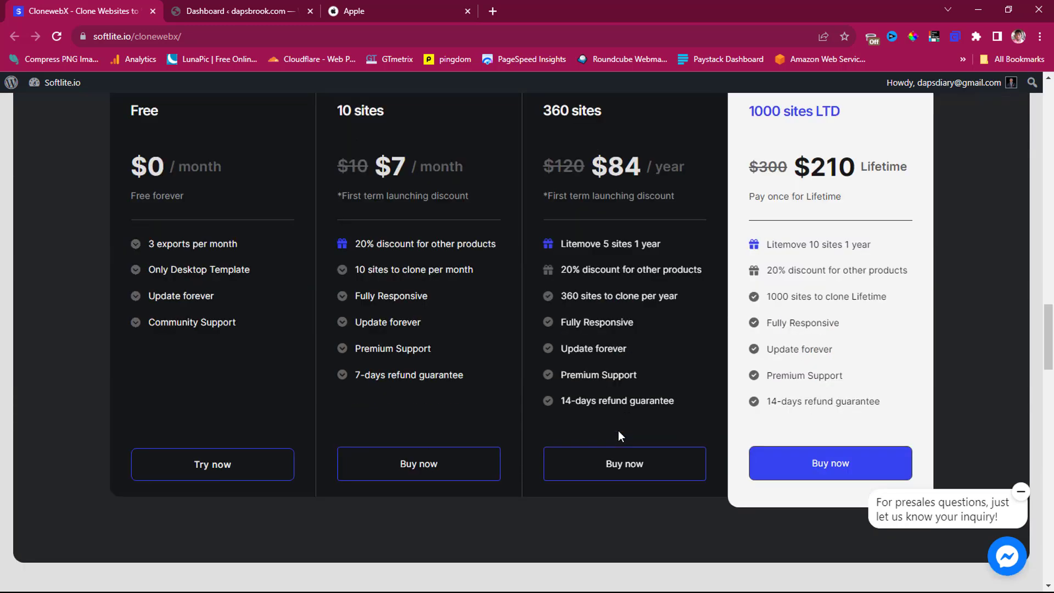
pyautogui.scroll(2, 618, 431)
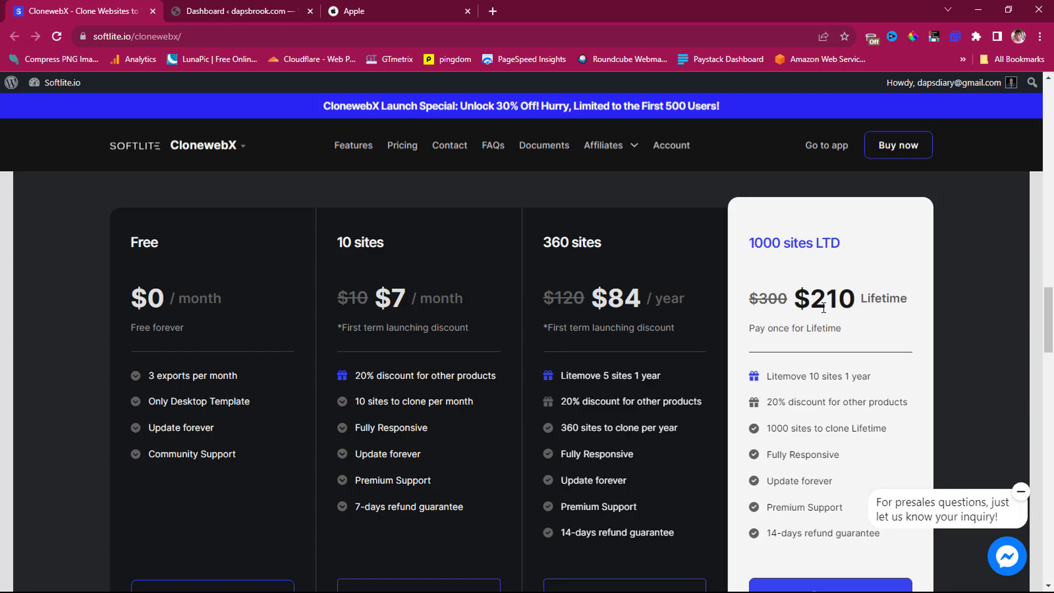
pyautogui.scroll(15, 823, 308)
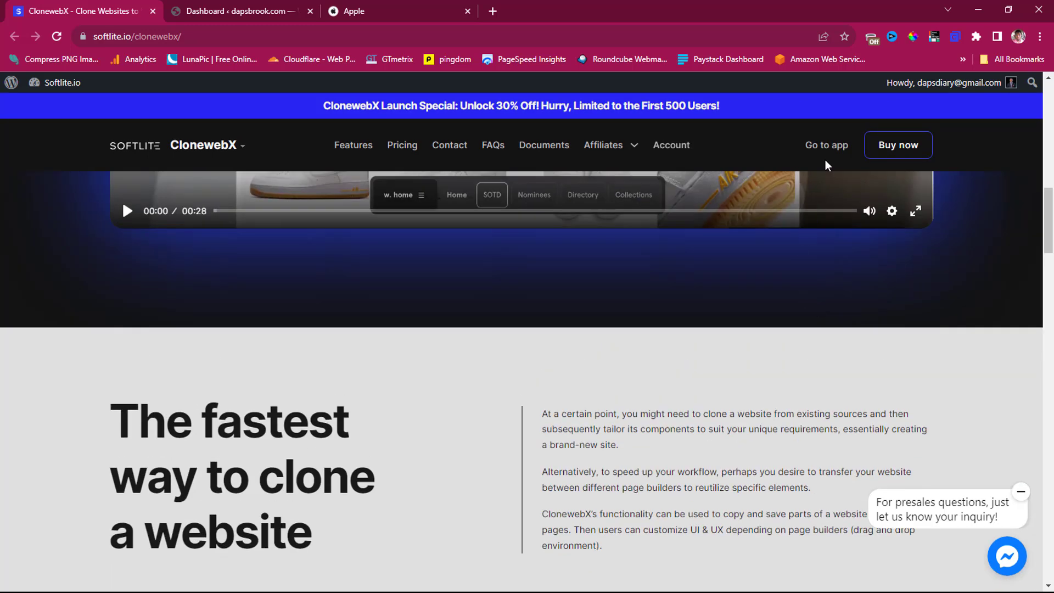
# Go to the ClonewebX app and start a new project named Apple Clone.
pyautogui.click(827, 147)
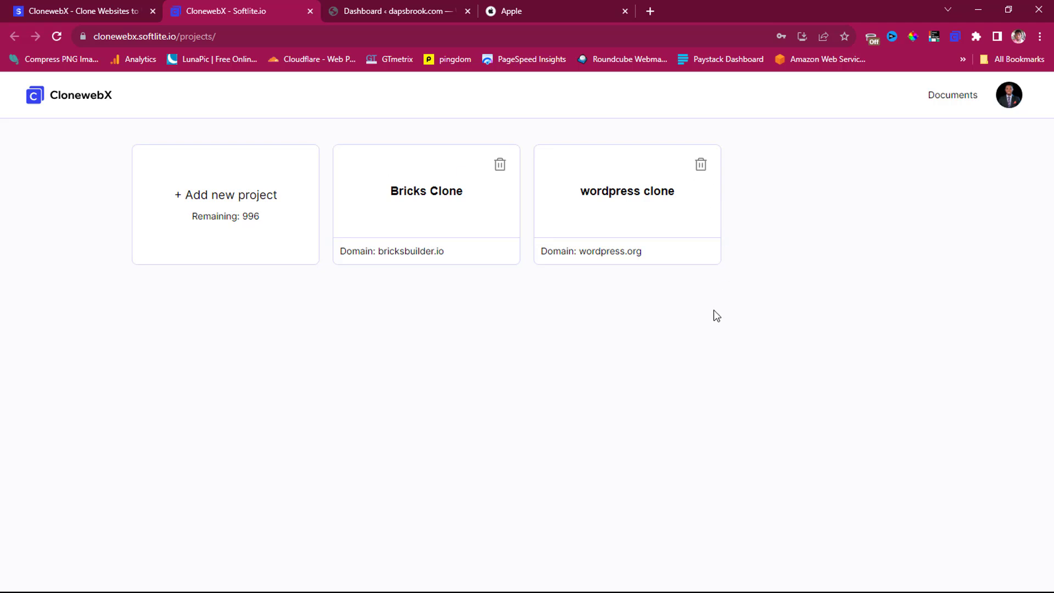
pyautogui.click(218, 202)
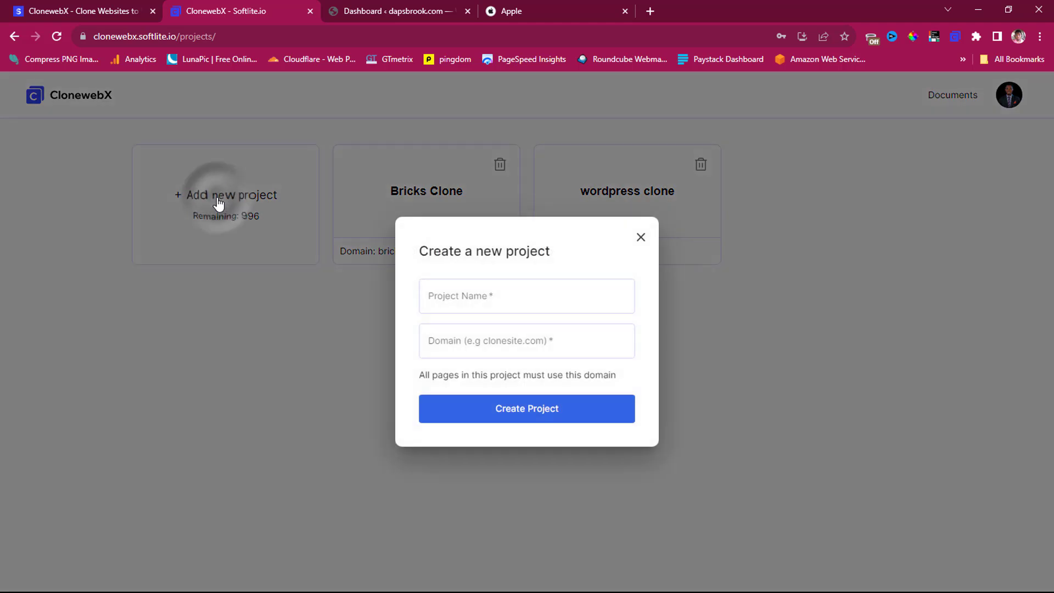
pyautogui.click(457, 297)
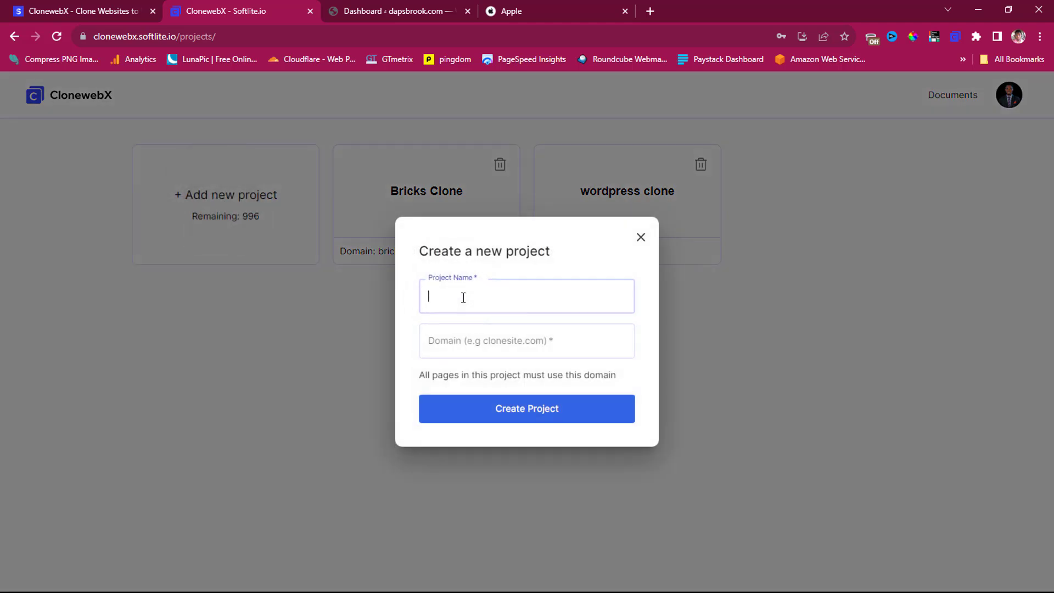
pyautogui.write('Apple Clone')
# Copy the apple.com address into the new project's domain and create the project.
pyautogui.click(545, 3)
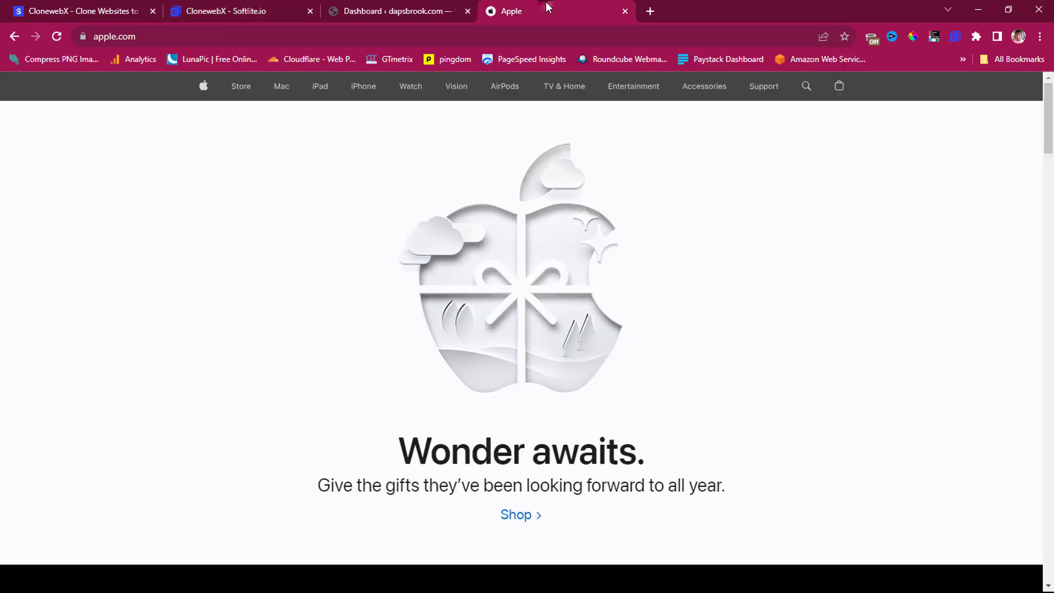
pyautogui.click(163, 36)
pyautogui.rightClick(104, 37)
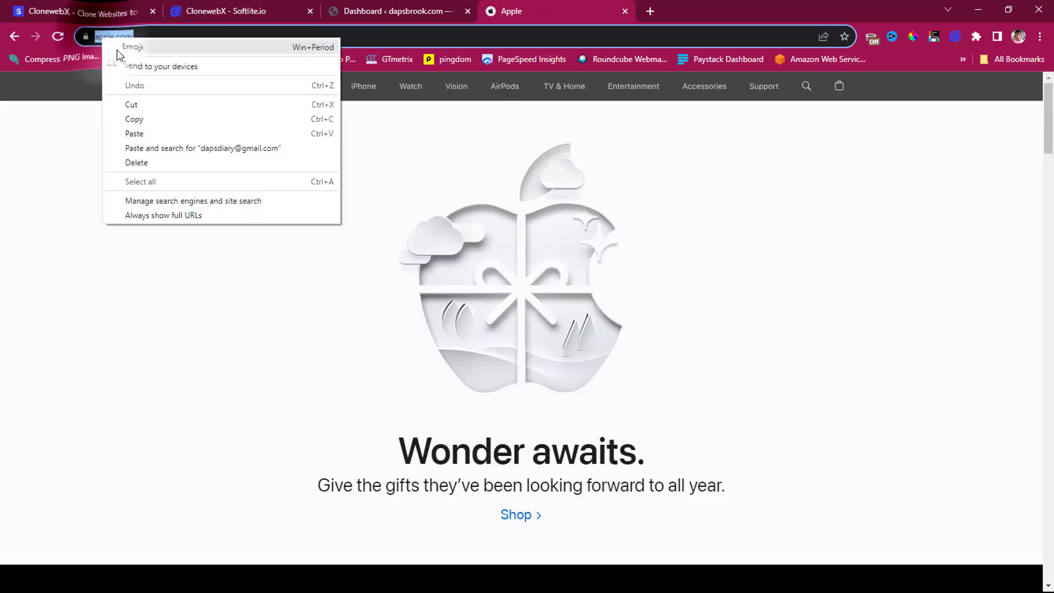
pyautogui.click(133, 117)
pyautogui.click(238, 6)
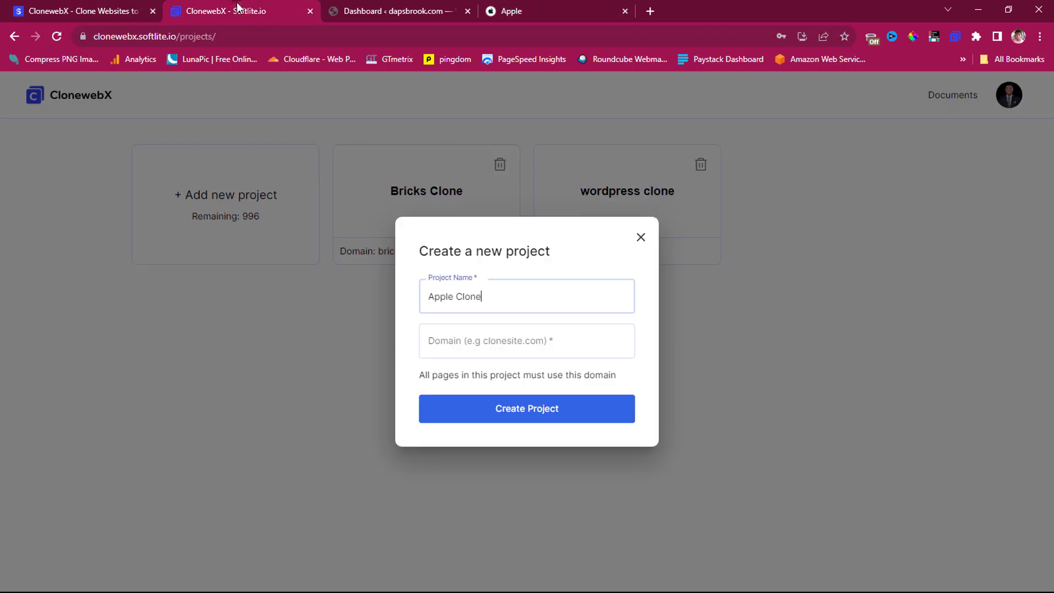
pyautogui.click(490, 345)
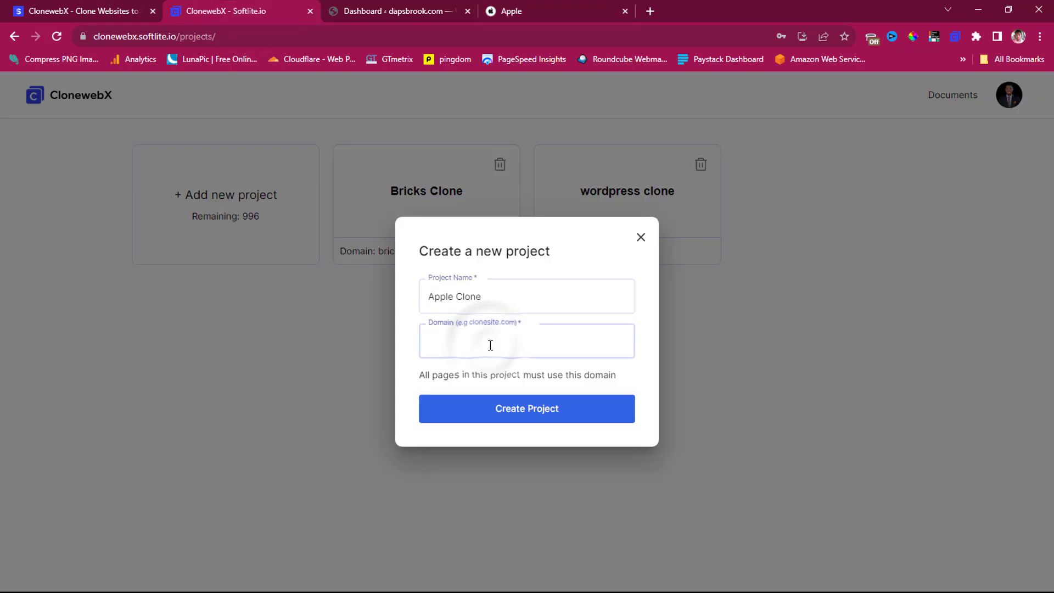
pyautogui.hotkey('ctrl', 'v')
pyautogui.click(518, 408)
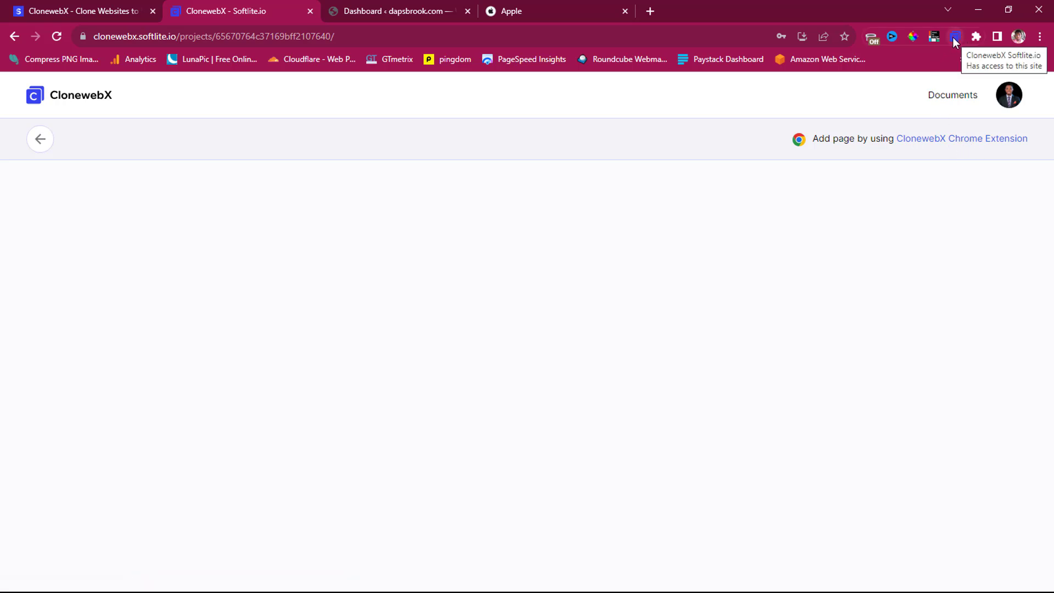
# Go through the entire Apple homepage down to the footer and back up so that all its content loads.
pyautogui.click(535, 6)
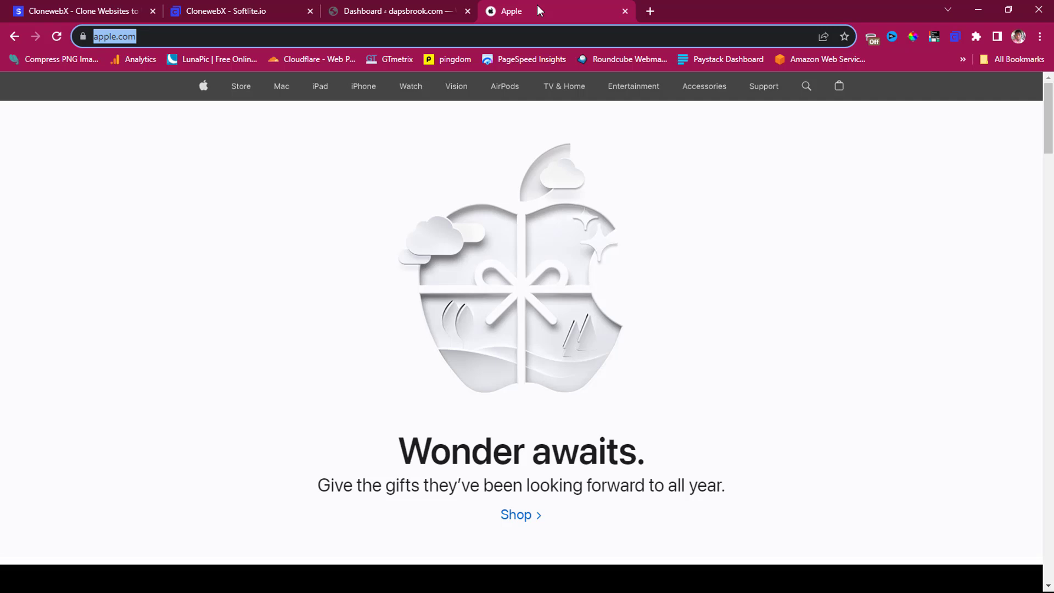
pyautogui.scroll(-12, 806, 235)
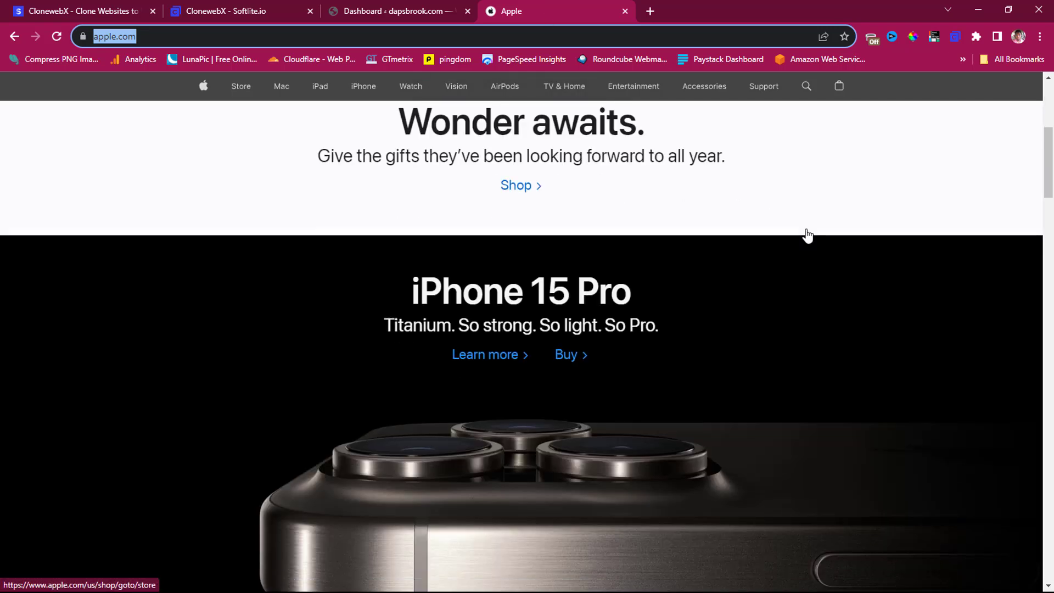
pyautogui.scroll(-10, 806, 234)
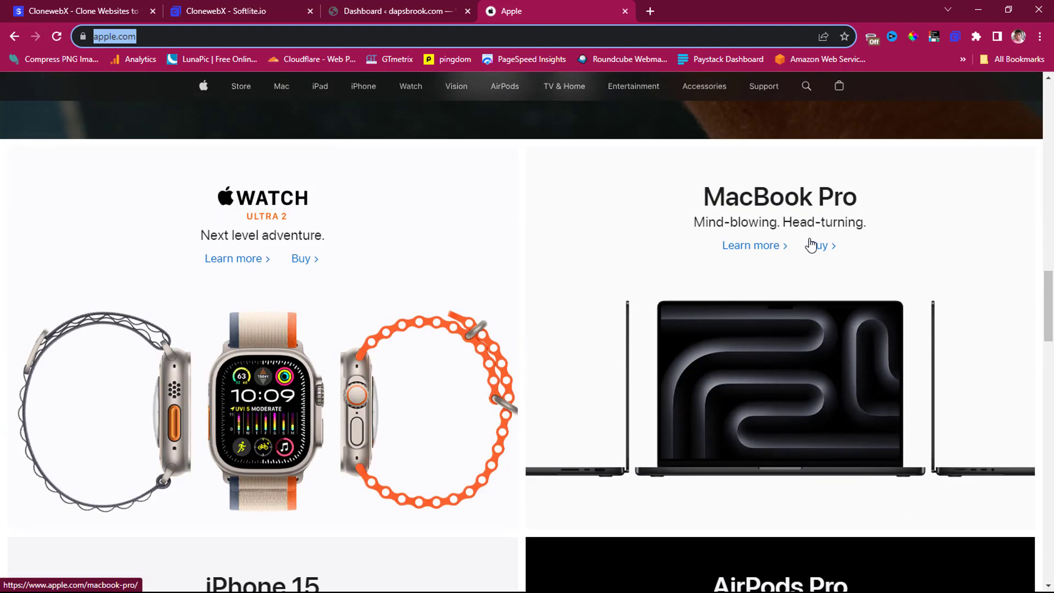
pyautogui.scroll(-14, 810, 246)
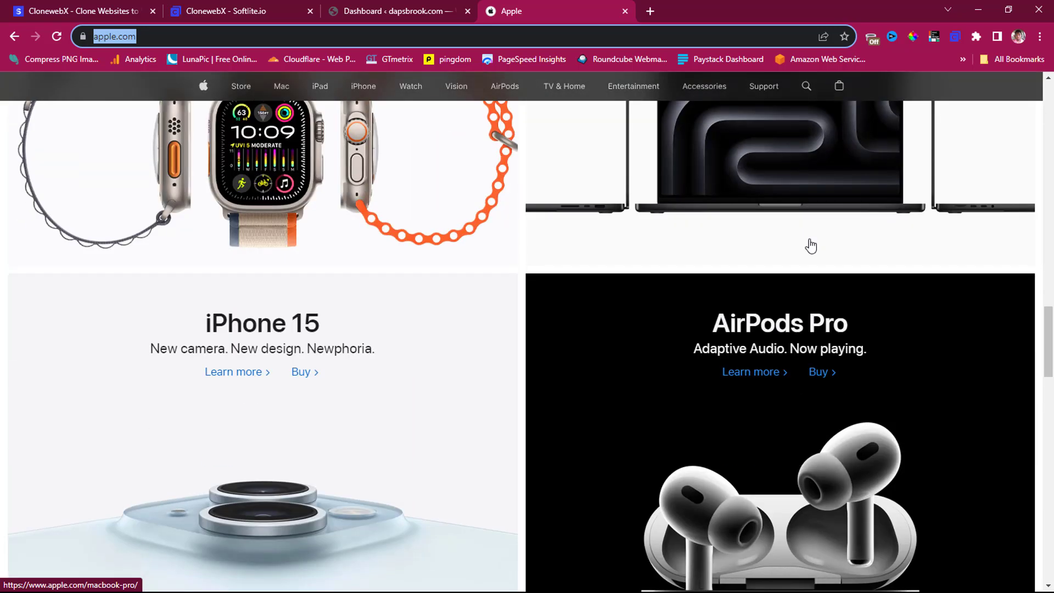
pyautogui.scroll(-15, 811, 245)
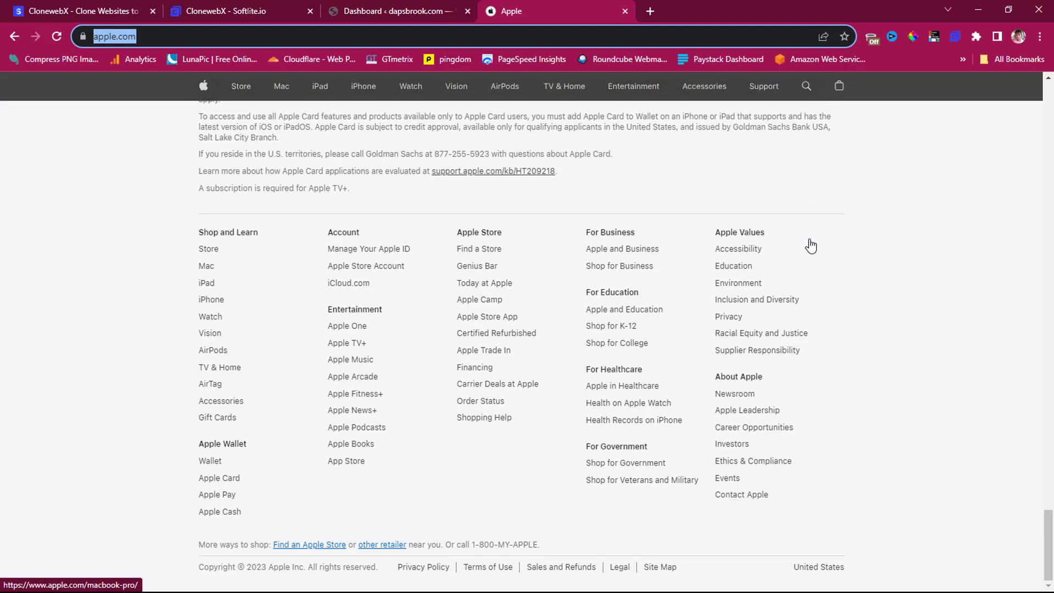
pyautogui.scroll(10, 811, 245)
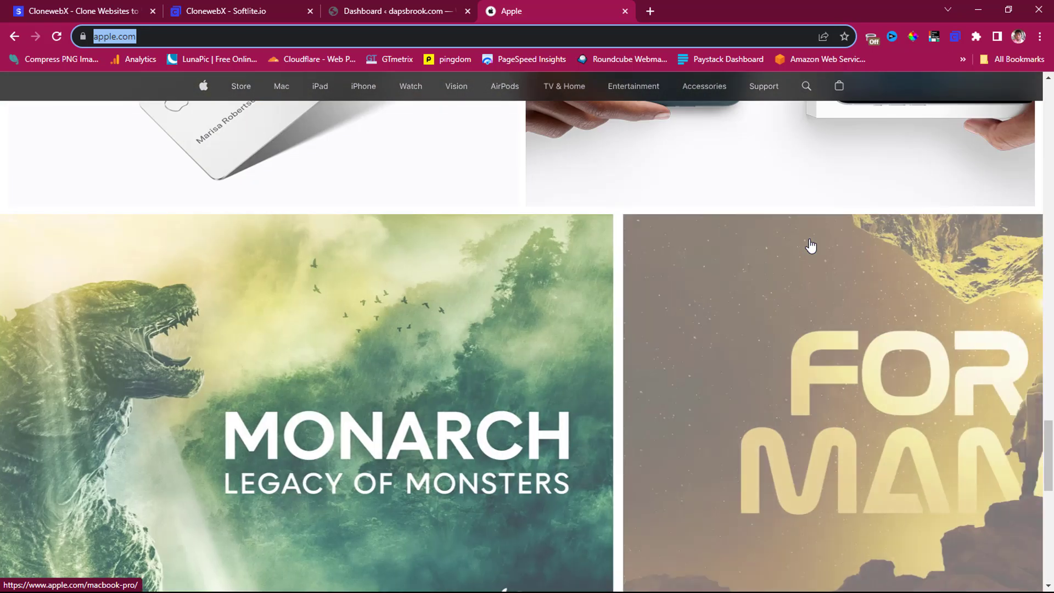
pyautogui.scroll(19, 811, 247)
pyautogui.click(272, 136)
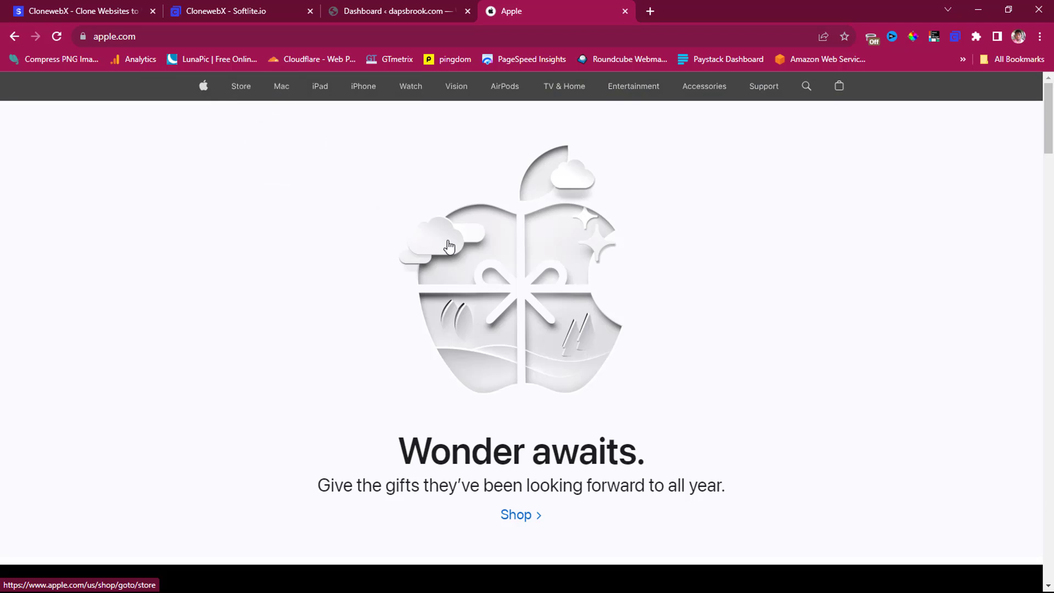
# Add the Apple homepage to the Apple Clone project with the ClonewebX extension.
pyautogui.click(956, 37)
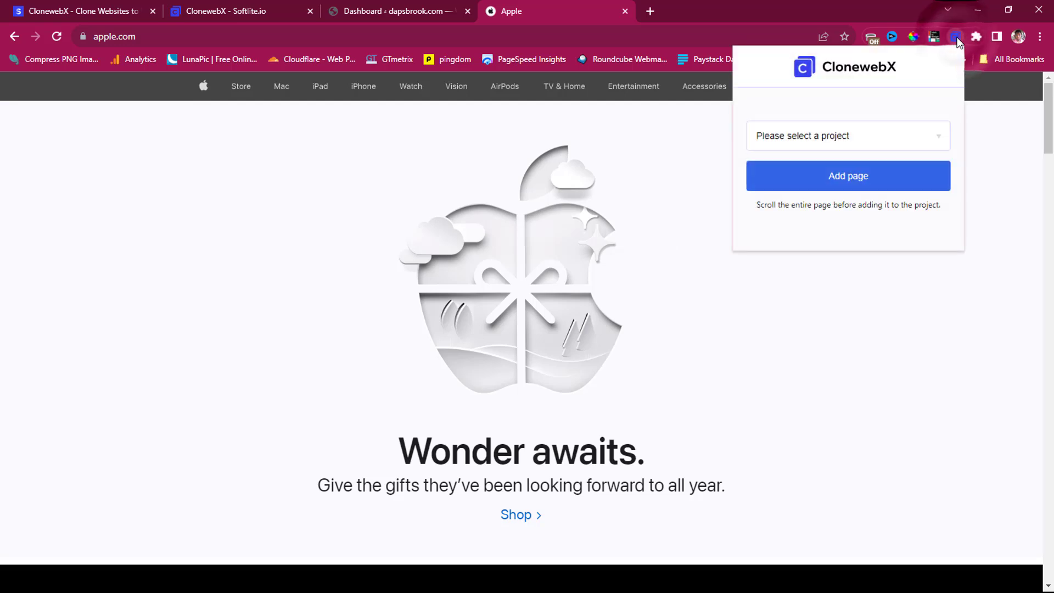
pyautogui.click(916, 140)
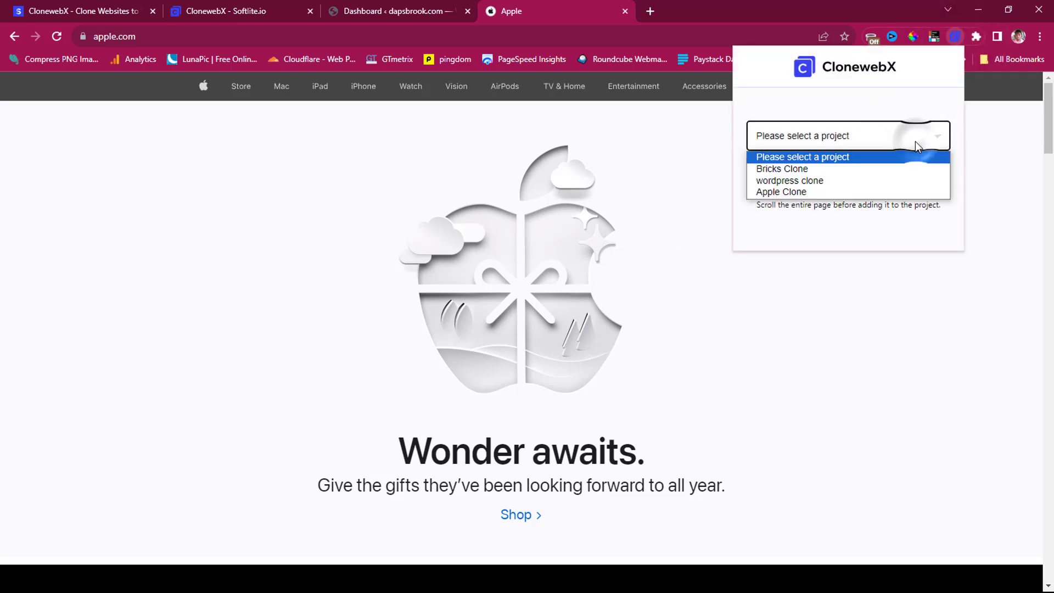
pyautogui.click(799, 192)
pyautogui.click(797, 189)
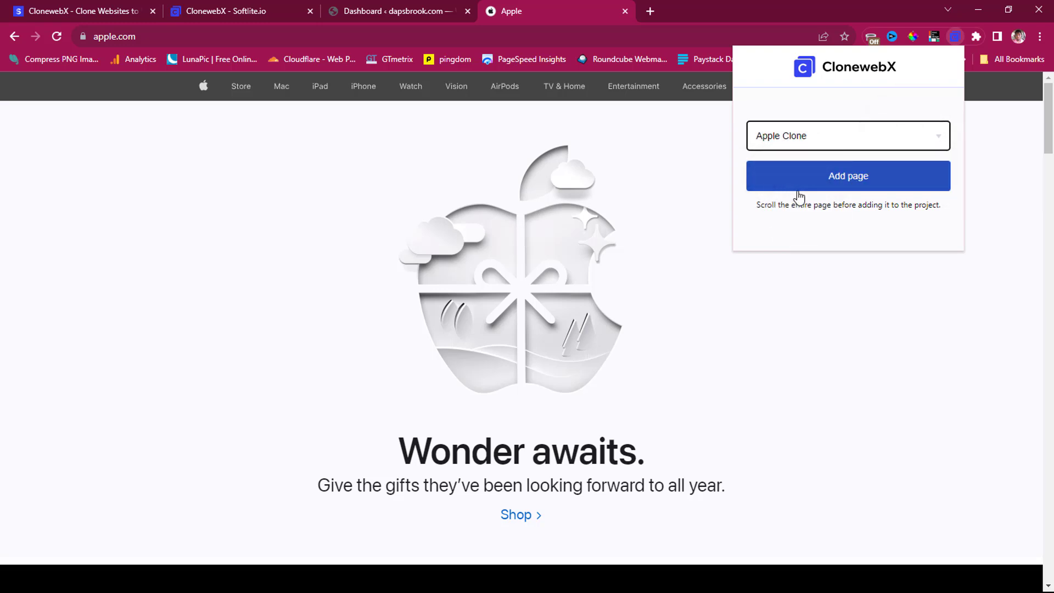
pyautogui.click(799, 187)
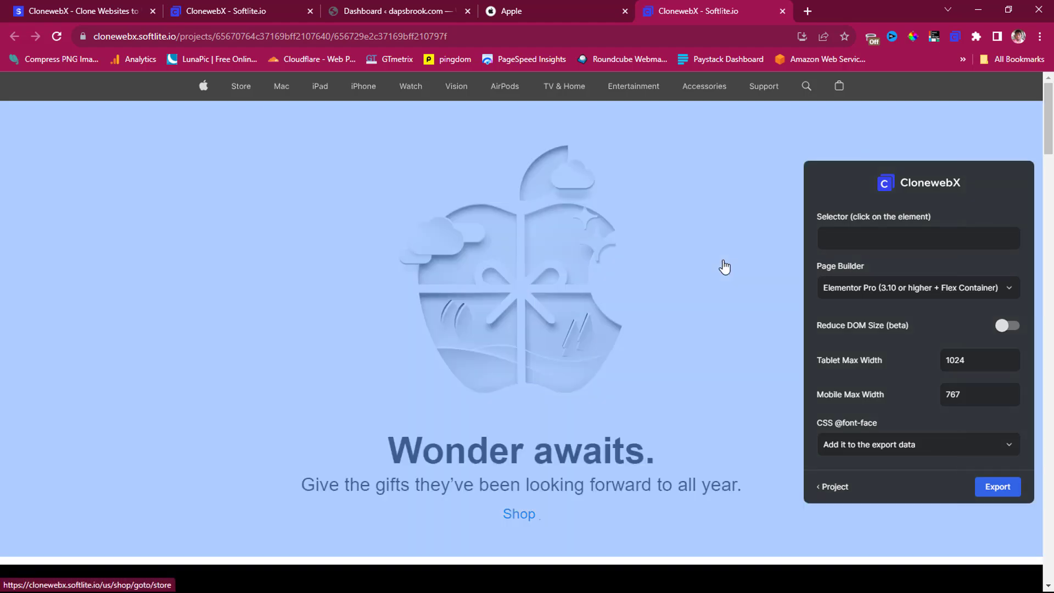
# Compare the cloned page's iPhone 15 Pro and Apple Watch Series 9 sections with the original Apple homepage.
pyautogui.scroll(-2, 725, 267)
pyautogui.scroll(-10, 724, 267)
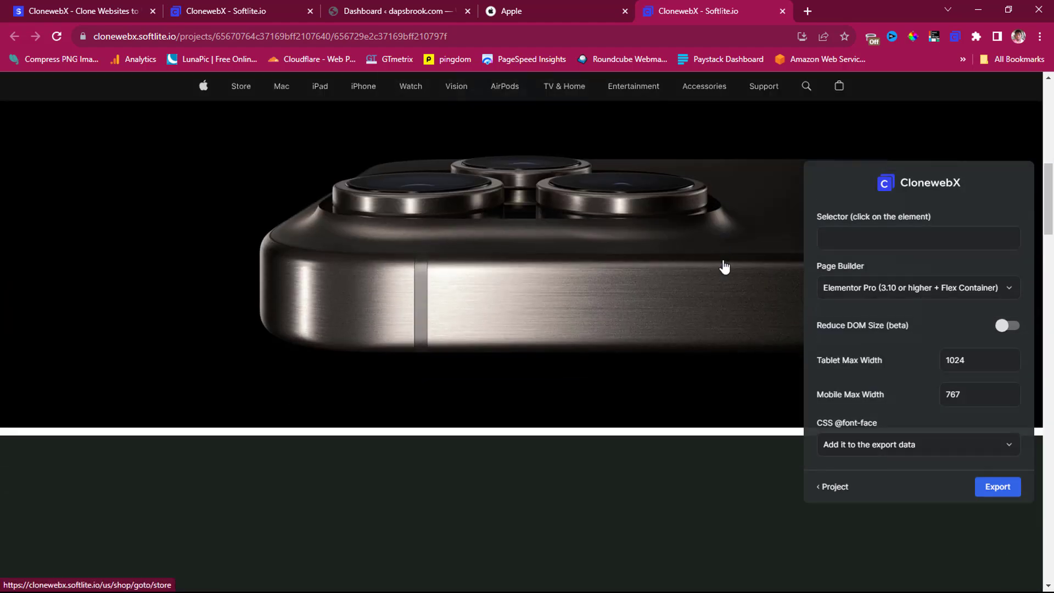
pyautogui.scroll(-4, 725, 267)
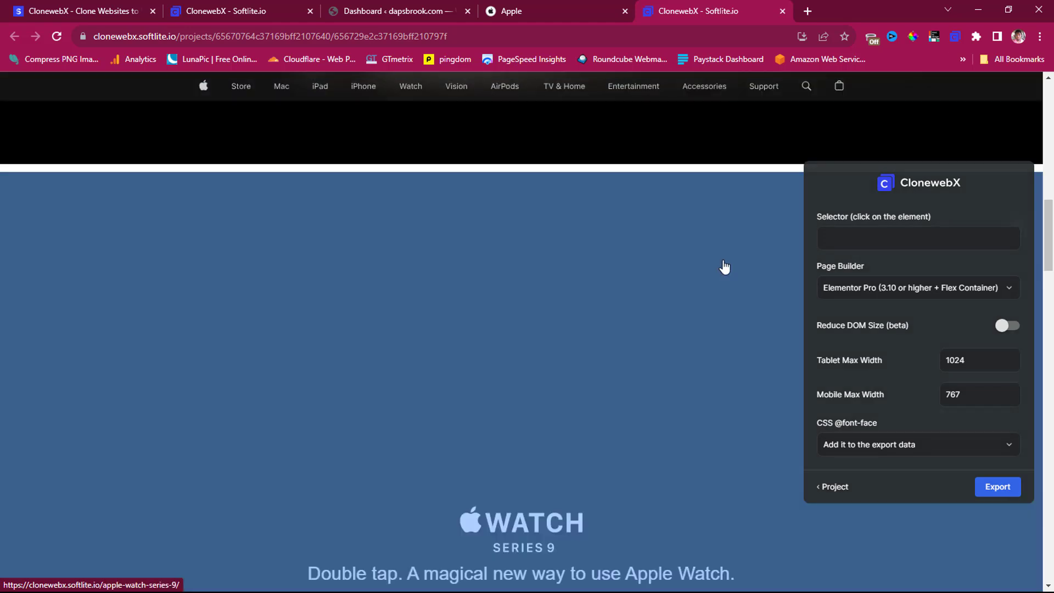
pyautogui.scroll(5, 724, 267)
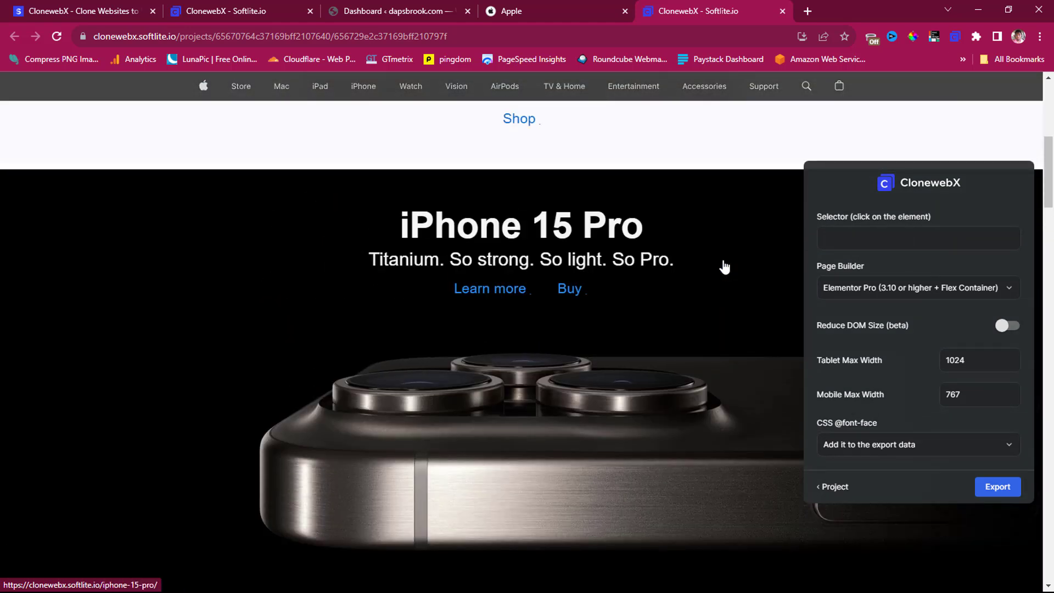
pyautogui.scroll(-5, 724, 268)
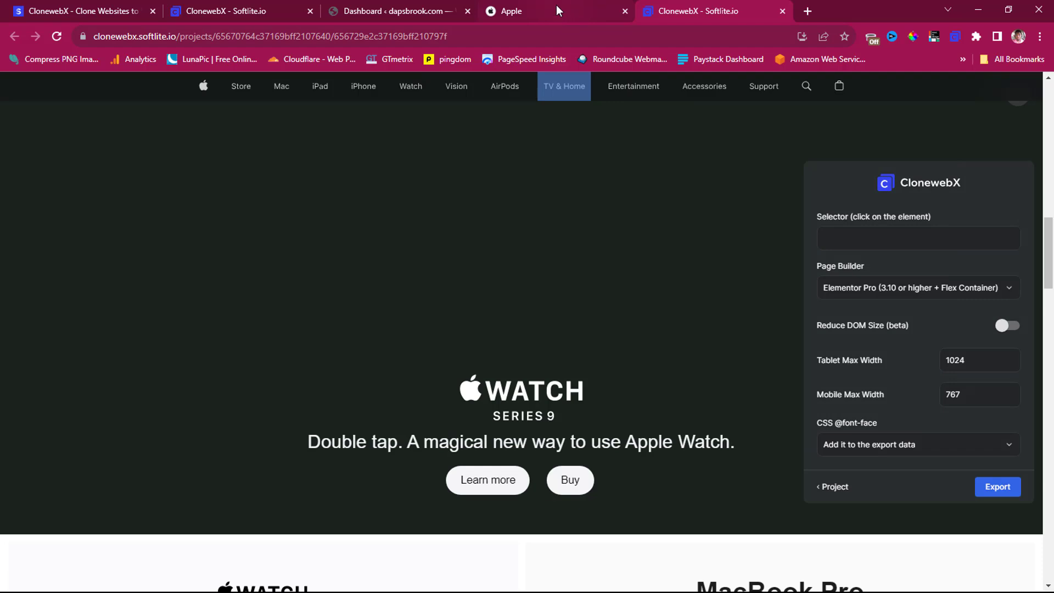
pyautogui.click(556, 5)
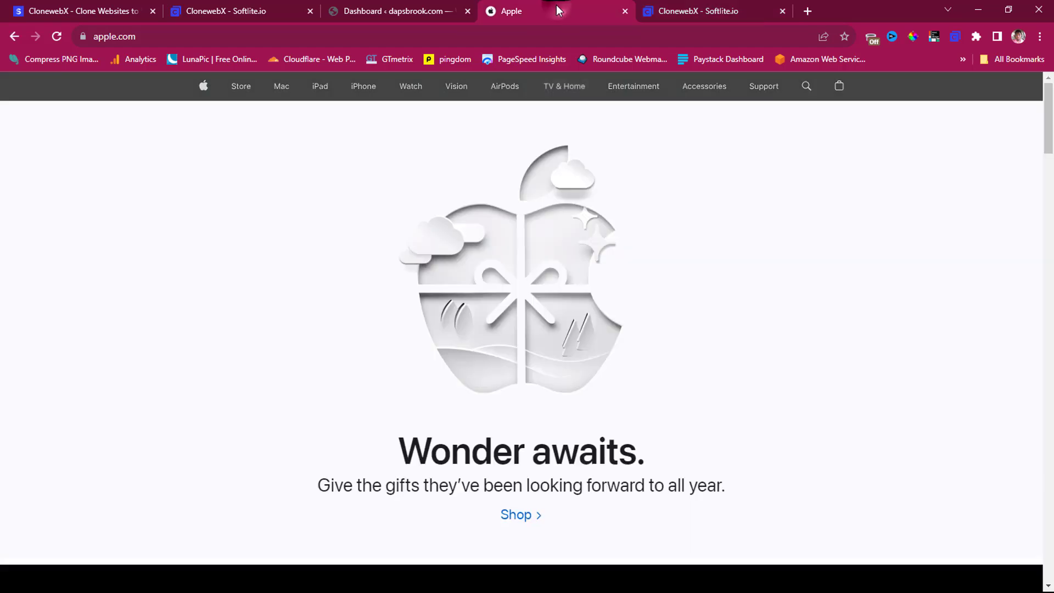
pyautogui.scroll(-6, 551, 253)
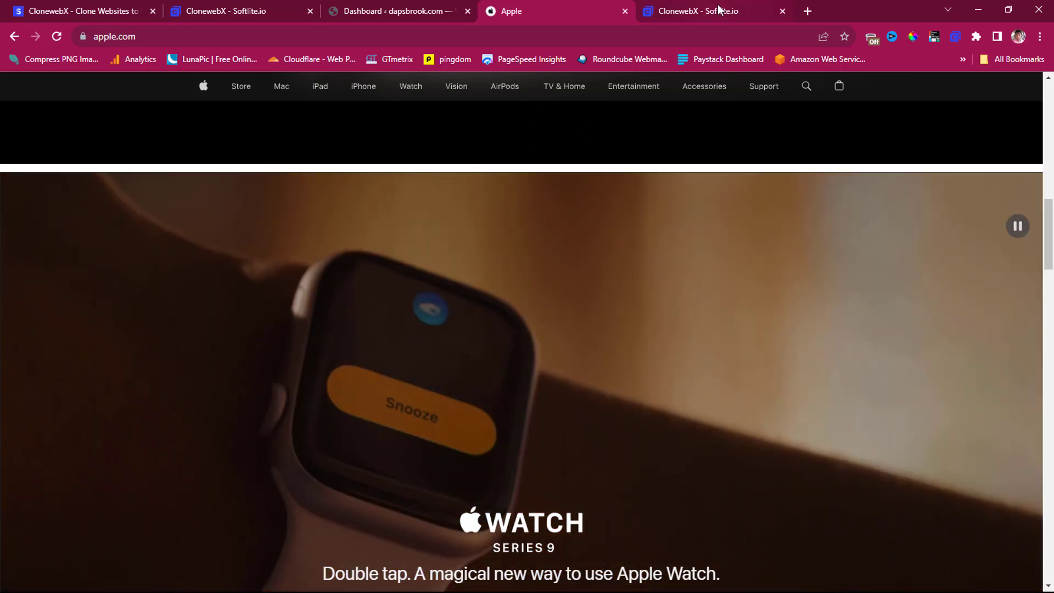
pyautogui.click(716, 11)
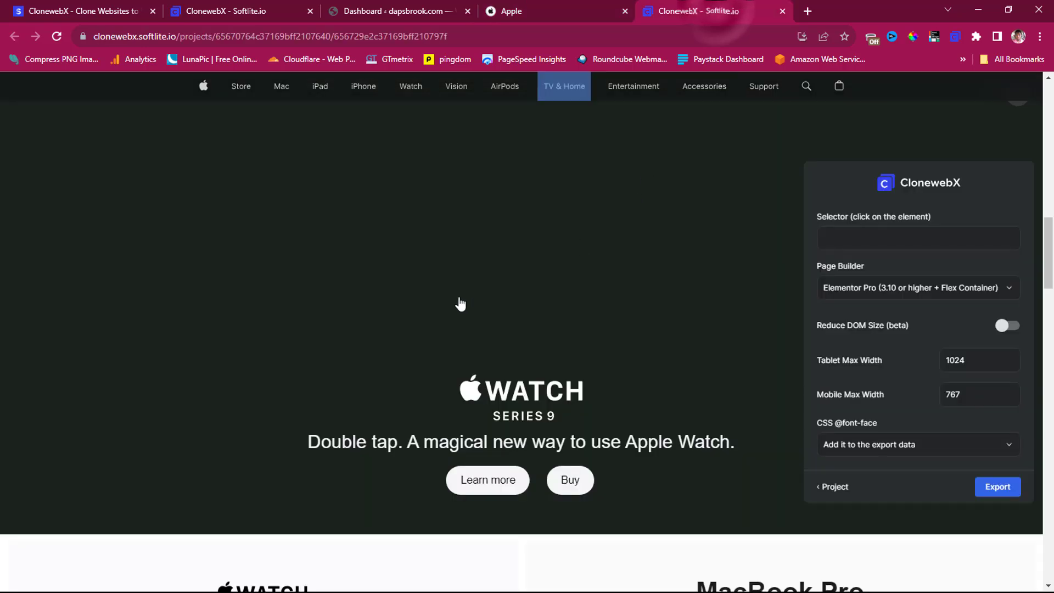
# Review the cloned page from the Apple Watch Series 9 section down to the footer and back up to the Wonder awaits section.
pyautogui.scroll(-7, 459, 275)
pyautogui.scroll(-8, 460, 259)
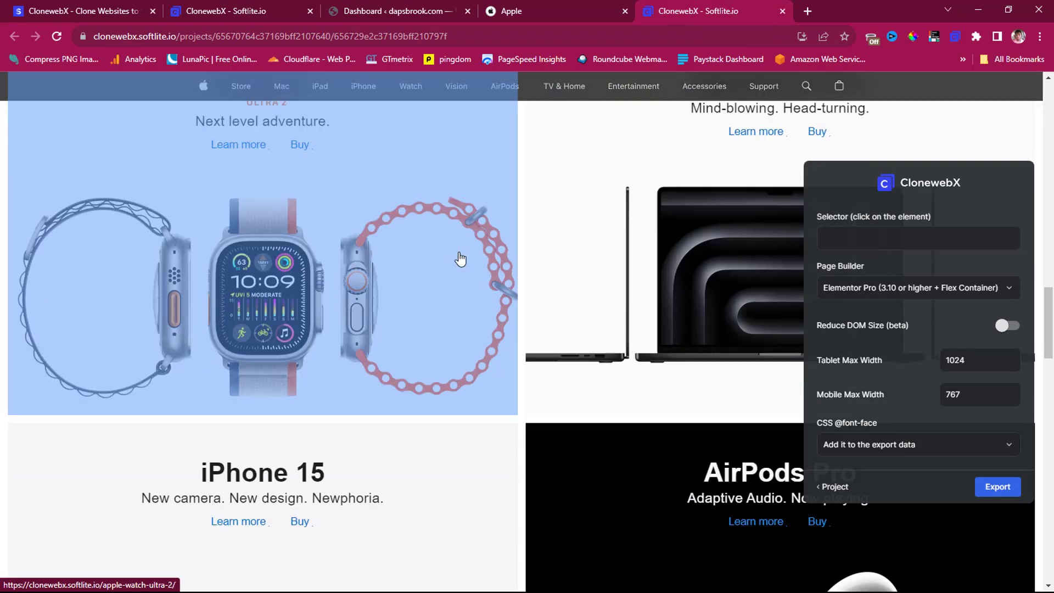
pyautogui.scroll(-14, 460, 259)
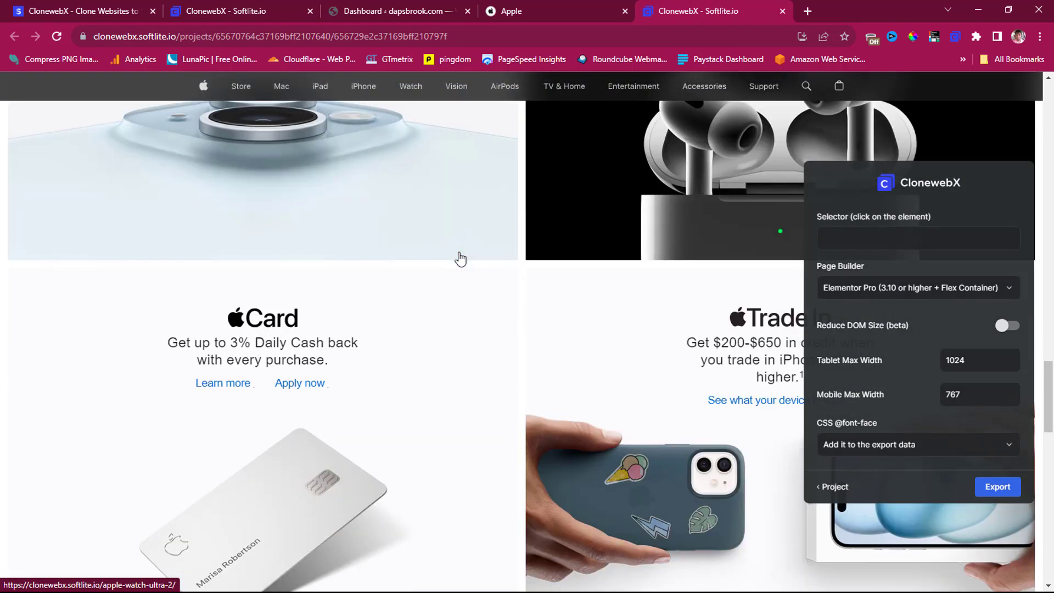
pyautogui.scroll(-9, 460, 259)
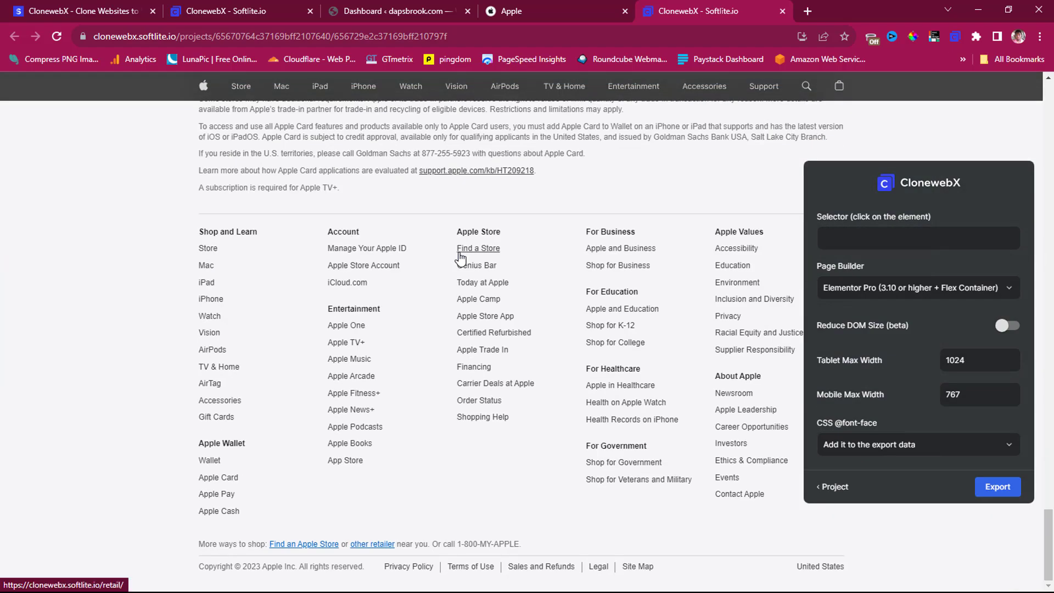
pyautogui.scroll(20, 460, 259)
pyautogui.scroll(10, 460, 259)
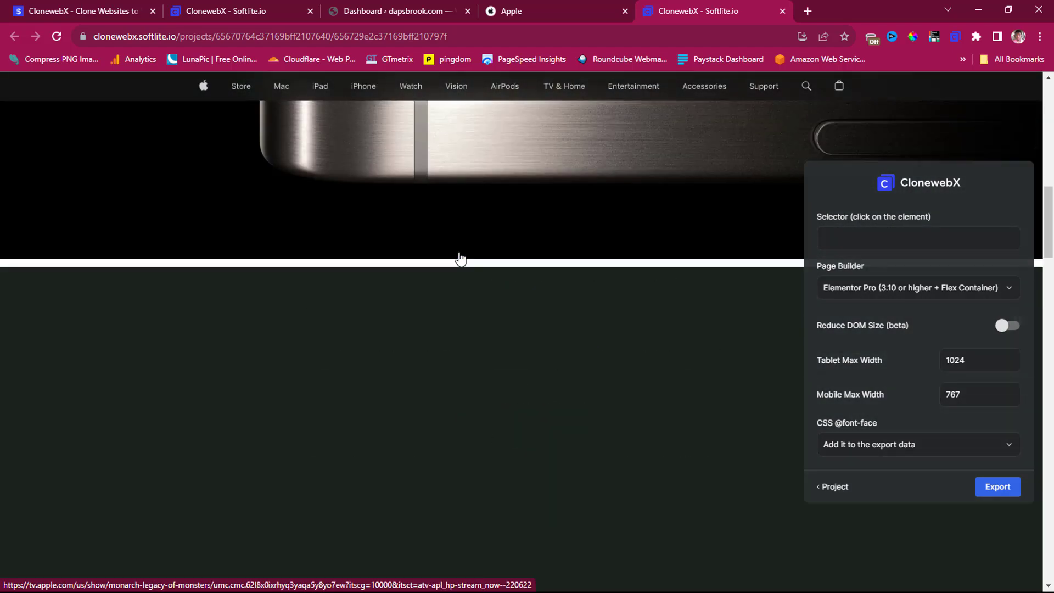
pyautogui.scroll(-3, 460, 259)
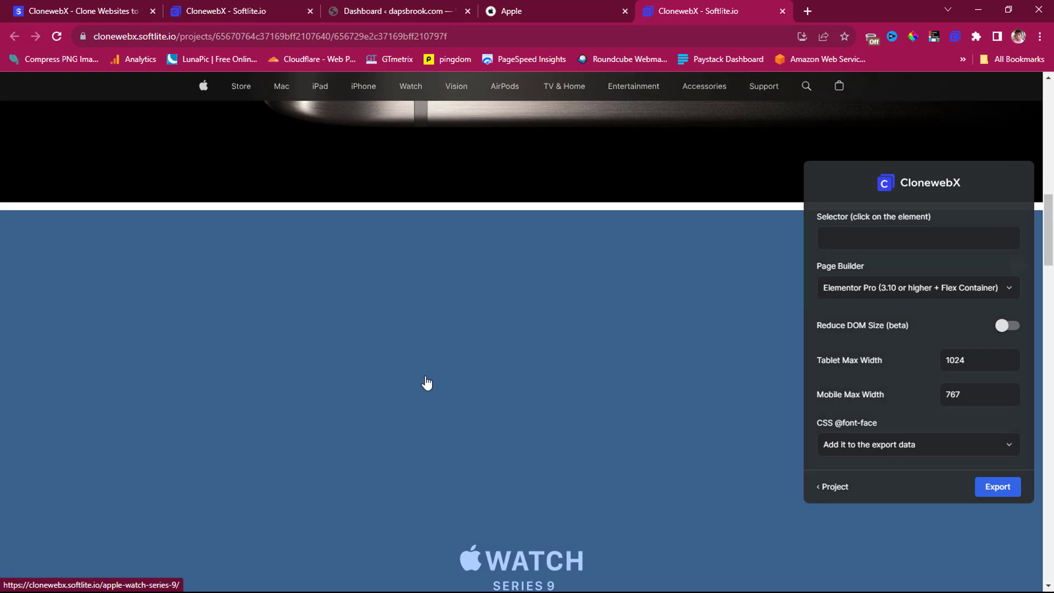
pyautogui.scroll(12, 524, 448)
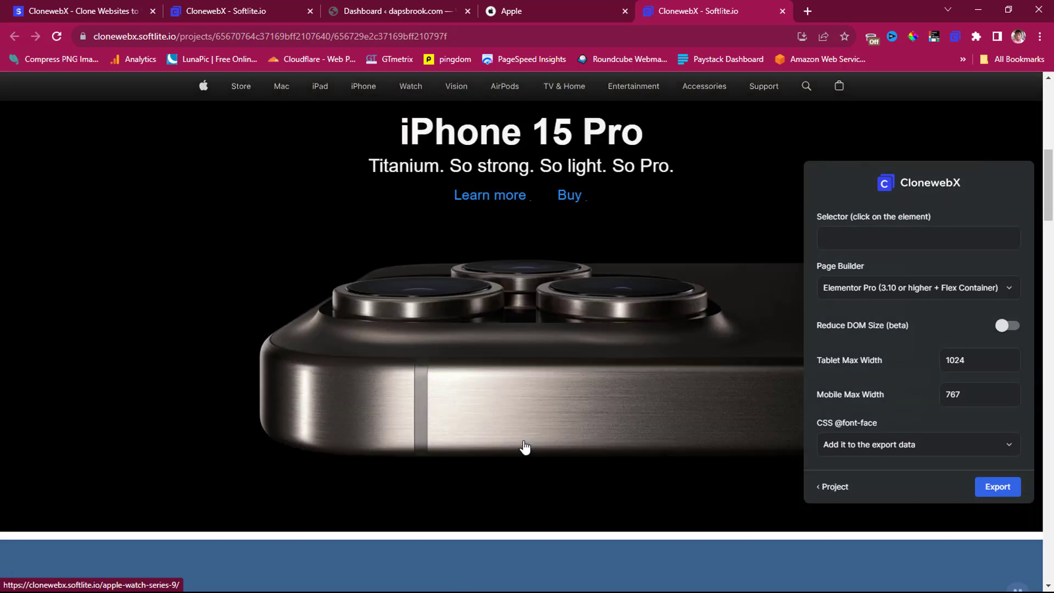
pyautogui.scroll(-6, 524, 447)
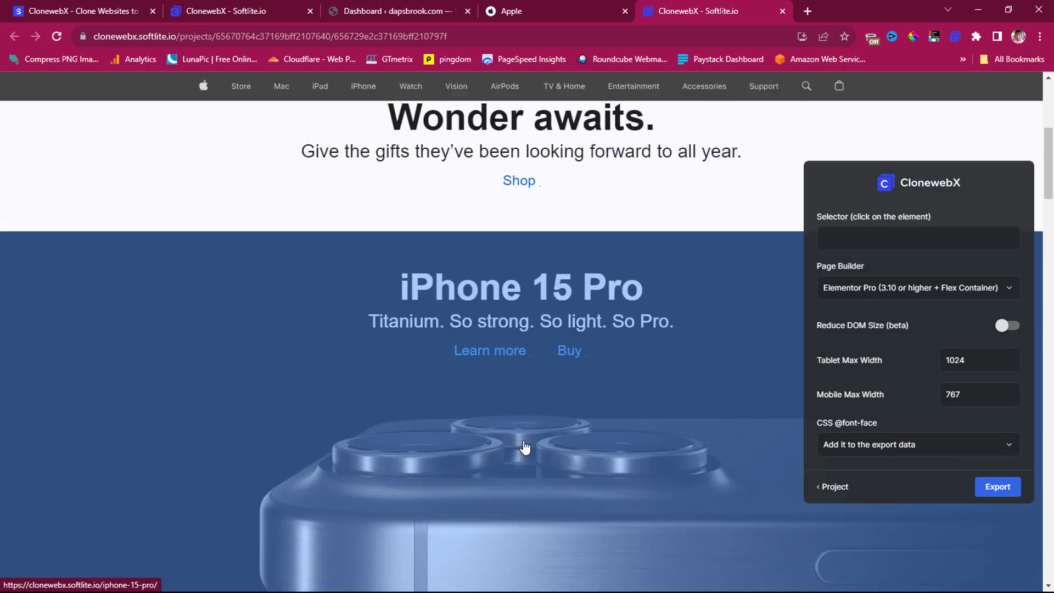
pyautogui.scroll(-15, 525, 448)
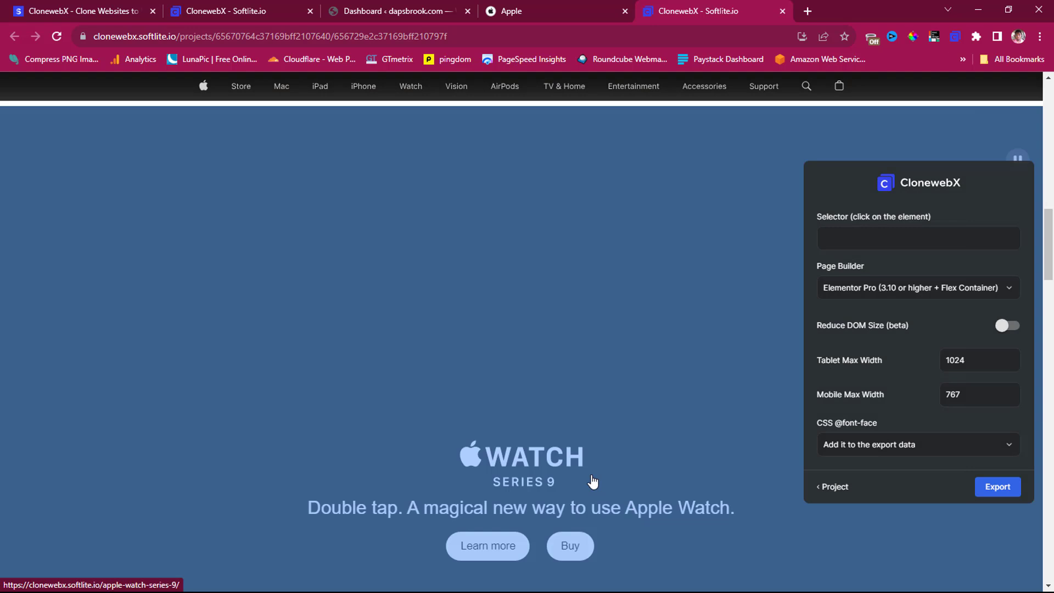
pyautogui.scroll(20, 593, 481)
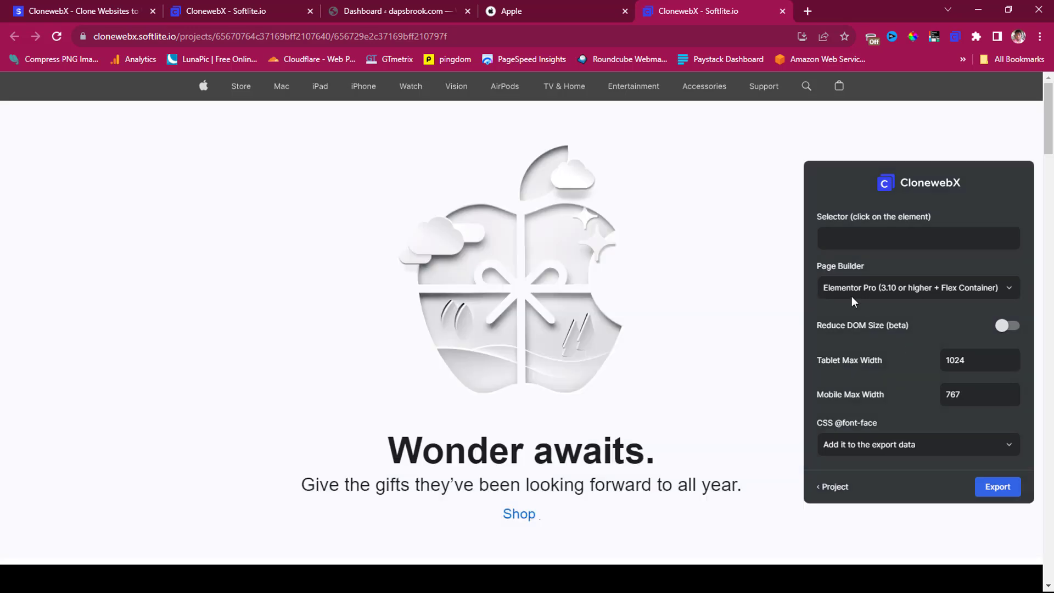
# Preview hiding and showing the cloned page's navigation bar and set #globalnav as the export selector.
pyautogui.click(1009, 286)
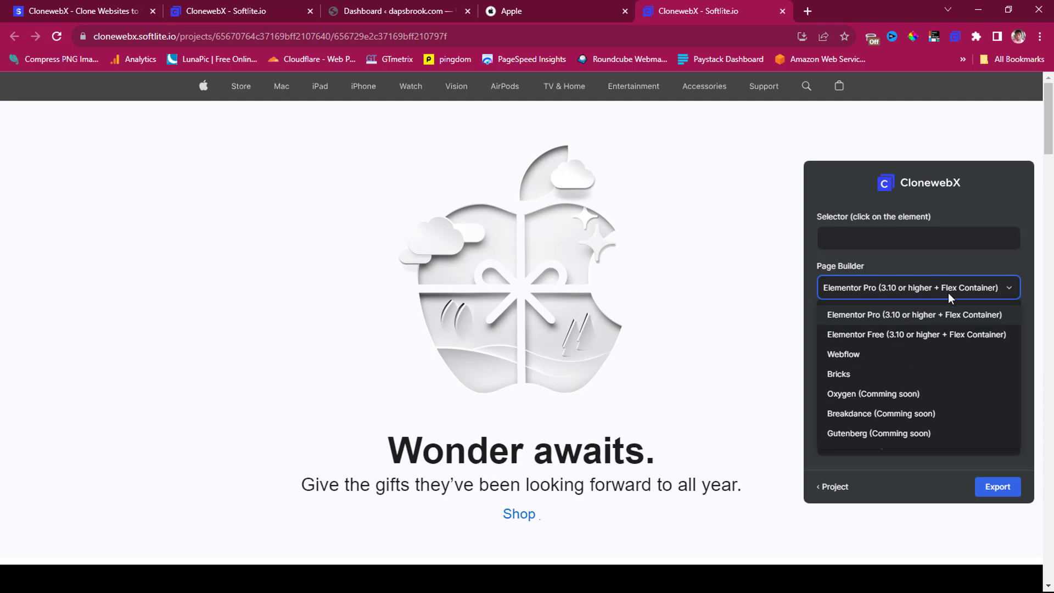
pyautogui.click(850, 236)
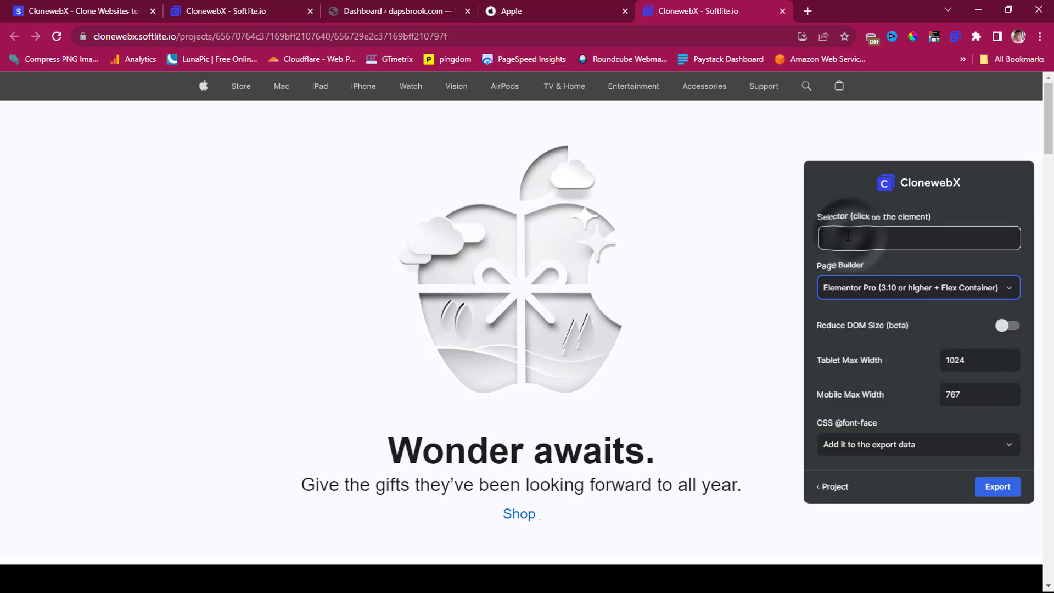
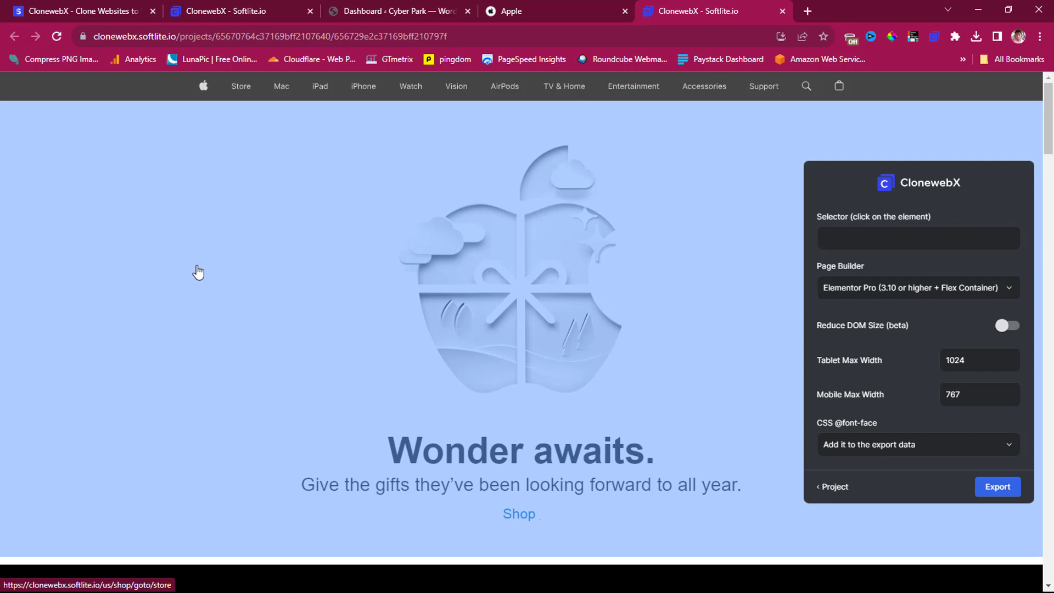
pyautogui.click(149, 217)
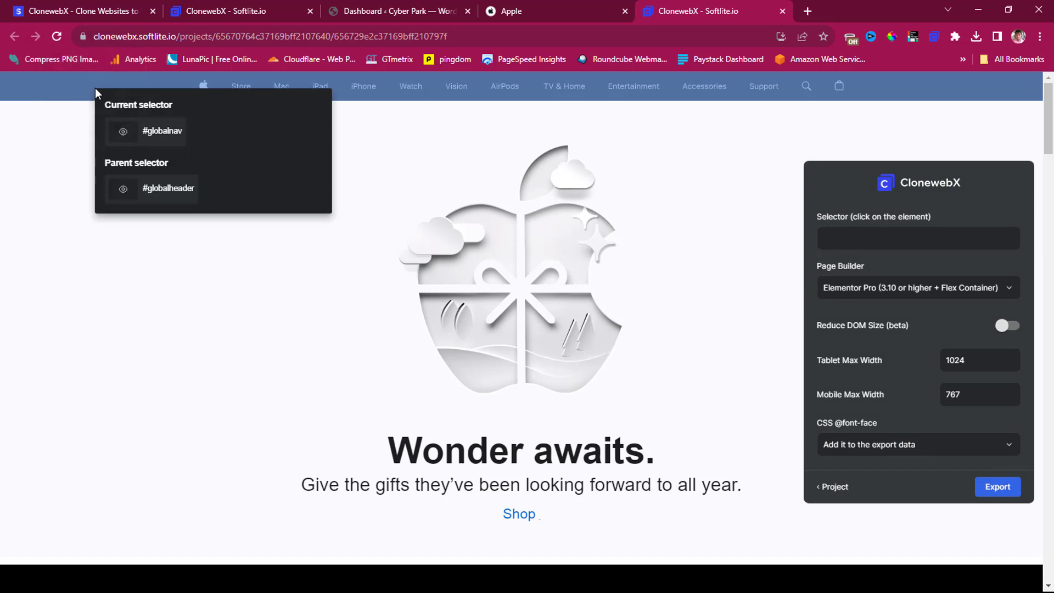
pyautogui.click(123, 137)
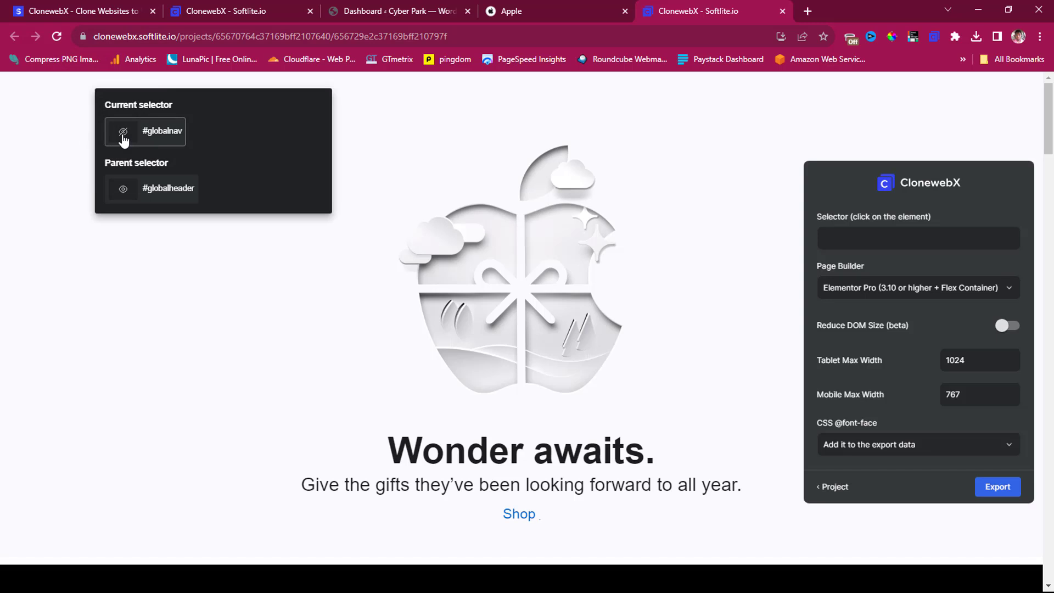
pyautogui.click(123, 137)
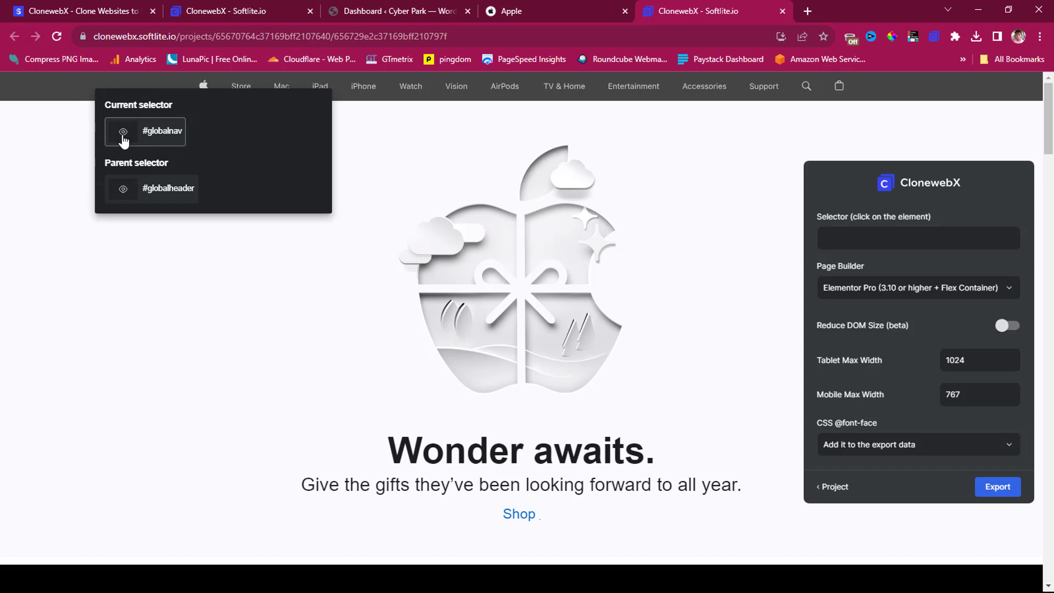
pyautogui.click(152, 133)
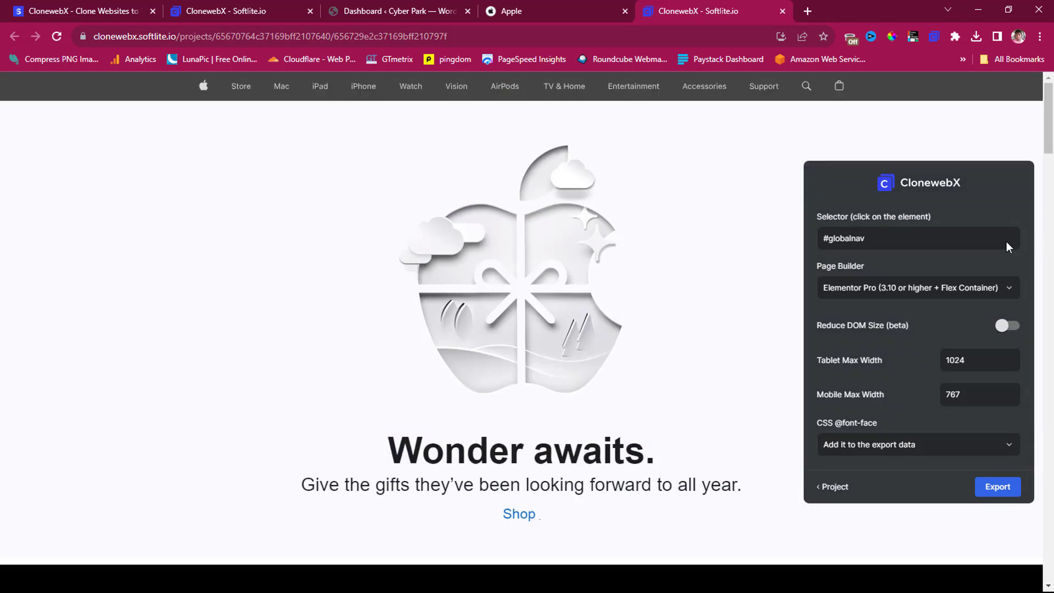
pyautogui.click(859, 245)
# Set the page builder to Elementor Free (3.10 or higher + Flex Container) and export the template.
pyautogui.click(998, 288)
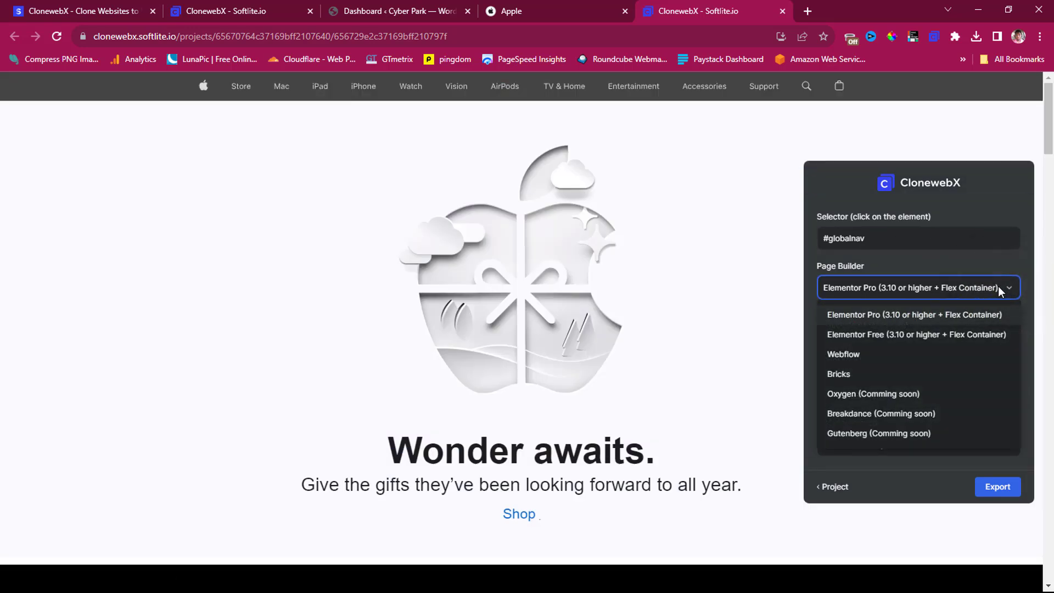
pyautogui.click(955, 335)
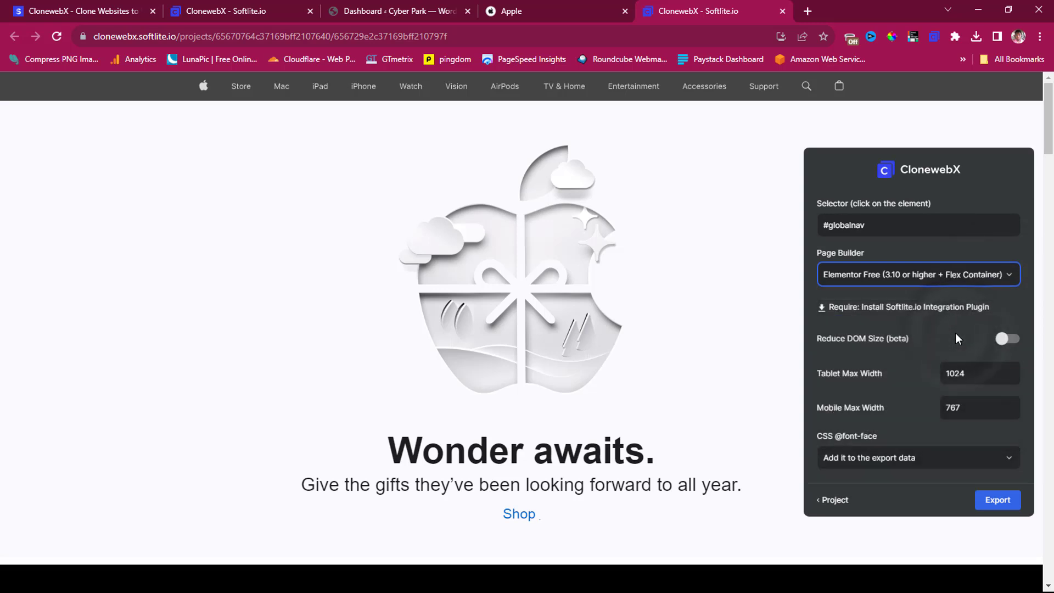
pyautogui.click(996, 502)
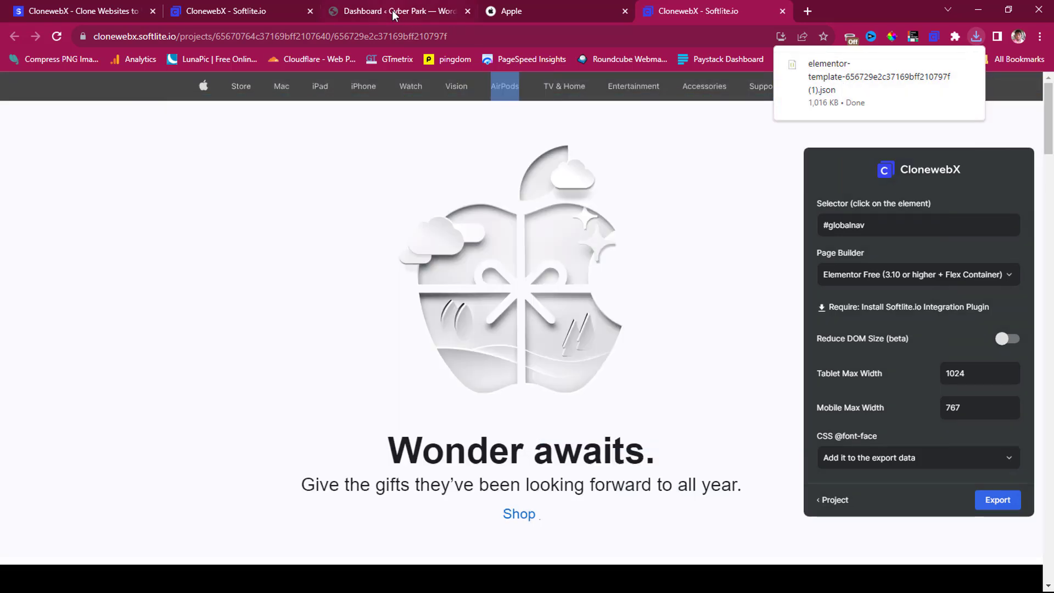
# Switch to the WordPress dashboard and install the softliteio-integration (1).zip plugin from the recent downloads.
pyautogui.click(392, 11)
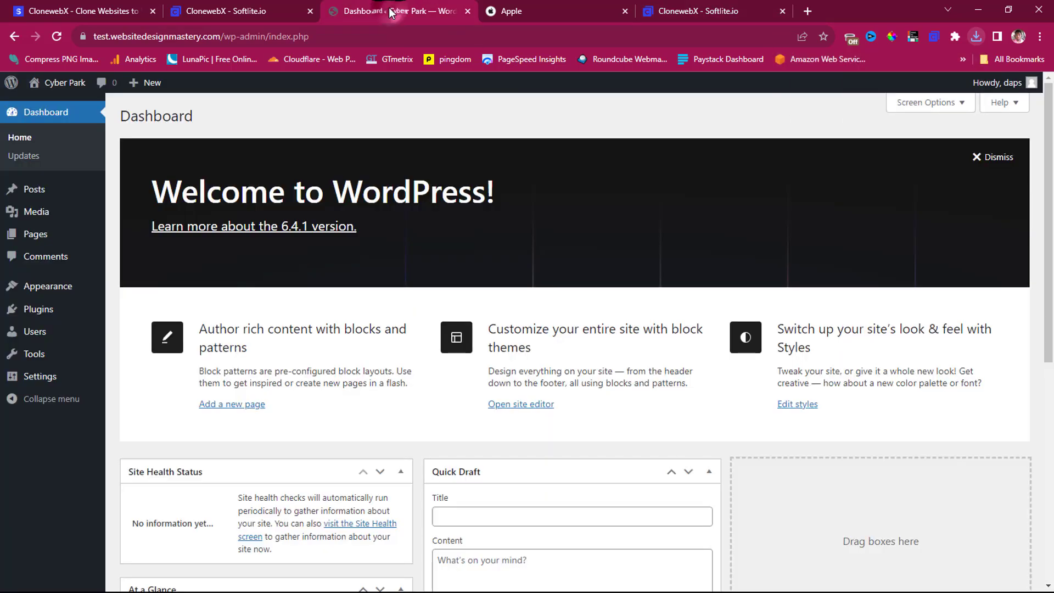
pyautogui.moveTo(50, 310)
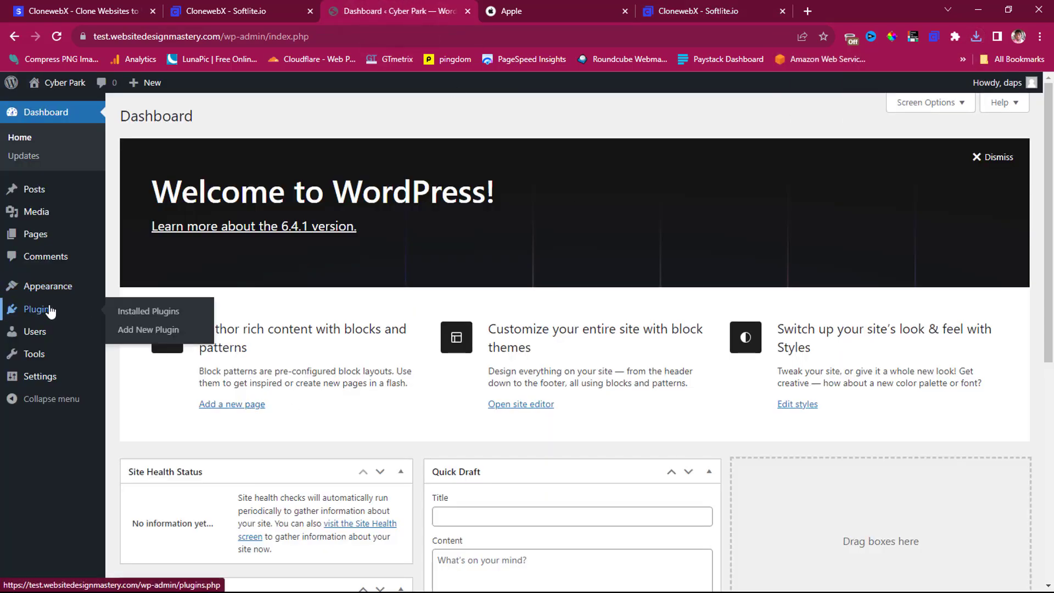
pyautogui.click(134, 333)
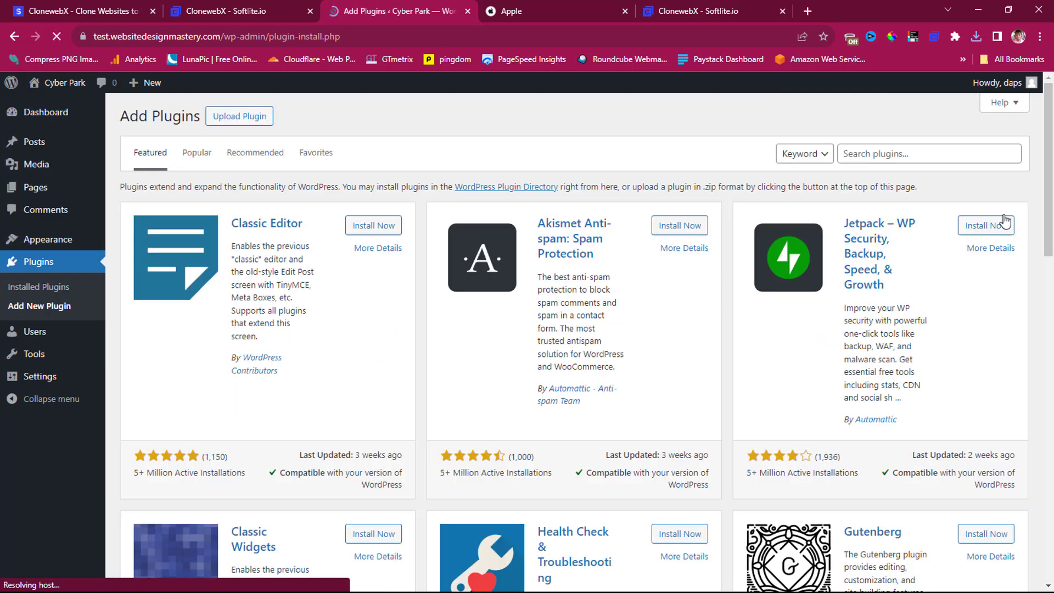
pyautogui.click(239, 116)
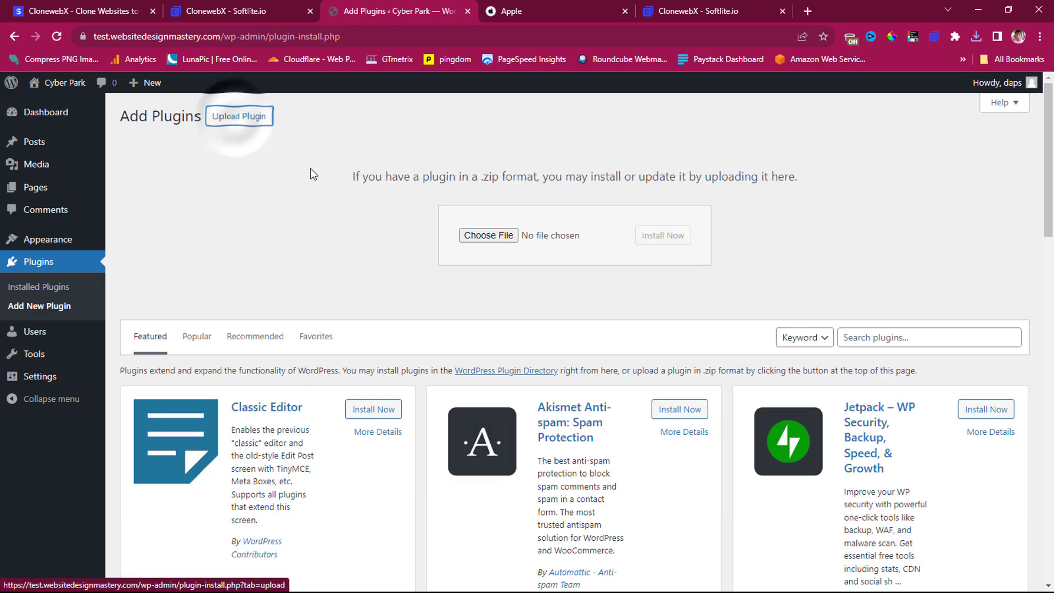
pyautogui.click(976, 37)
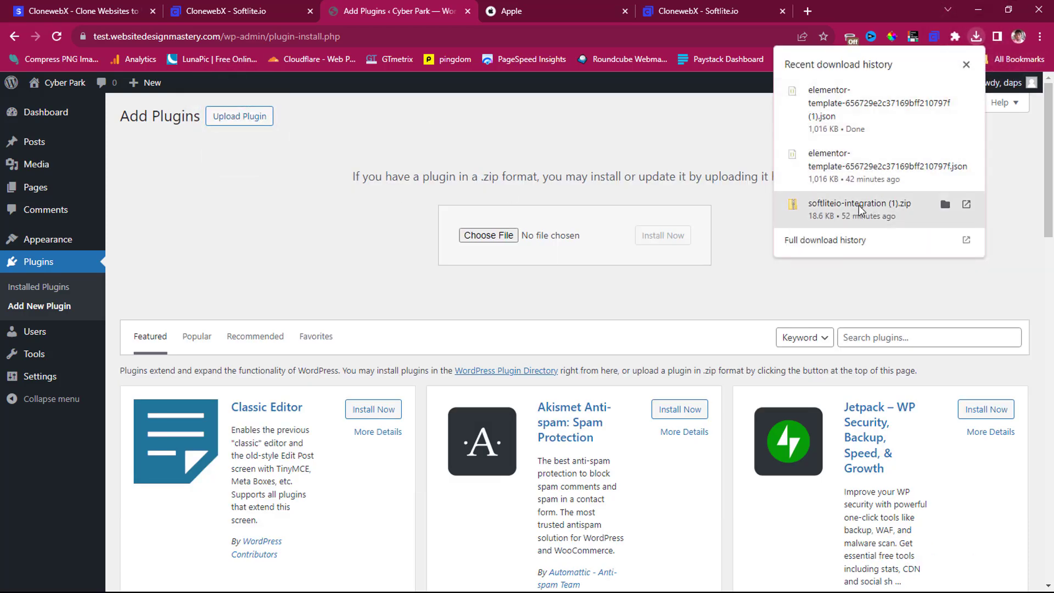
pyautogui.moveTo(857, 209); pyautogui.dragTo(490, 240)
pyautogui.click(670, 236)
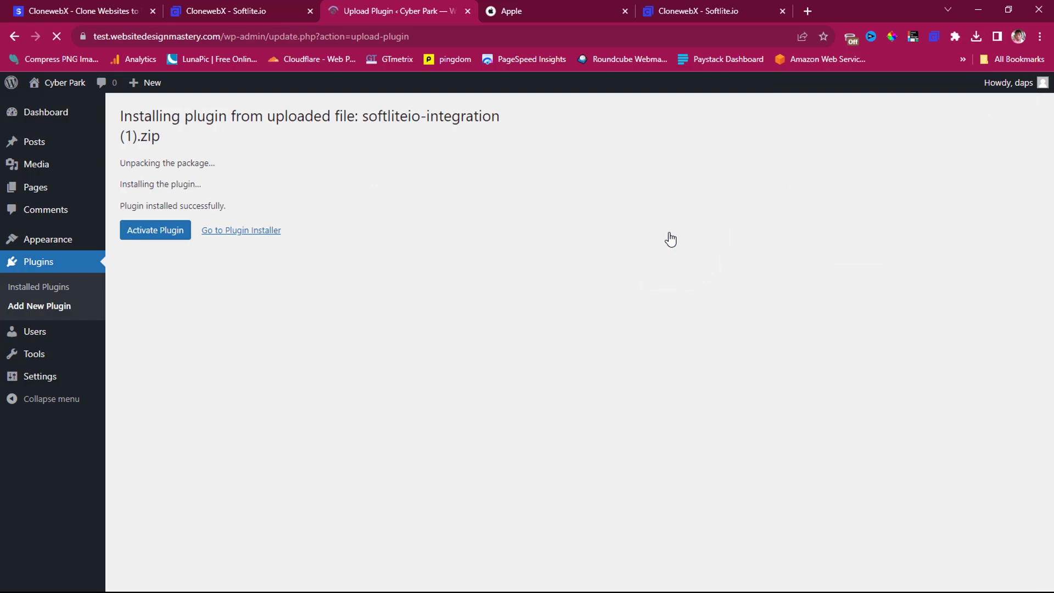
pyautogui.click(152, 235)
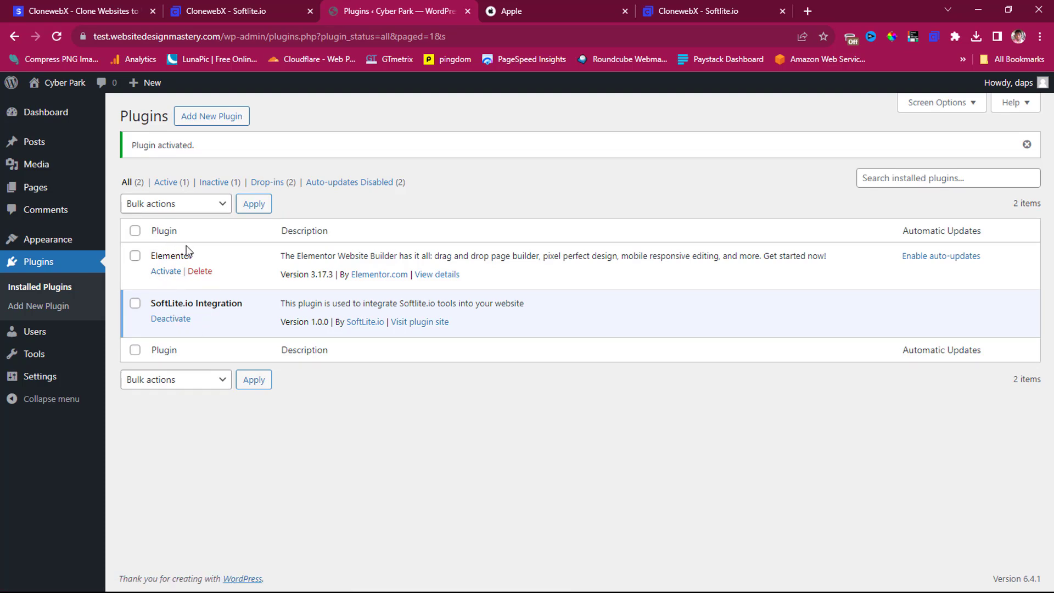
pyautogui.click(165, 272)
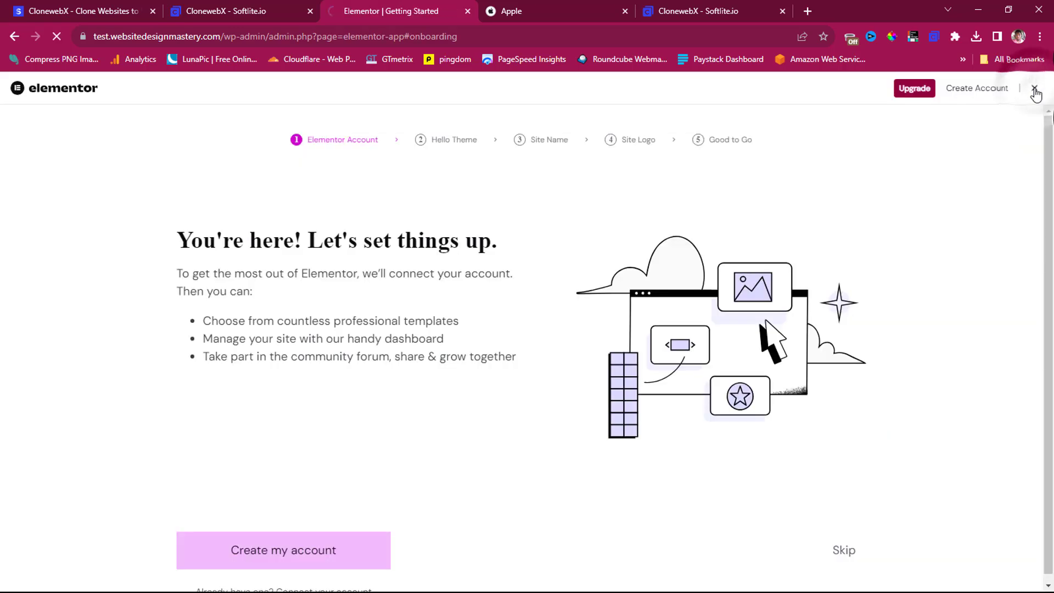
pyautogui.click(1034, 91)
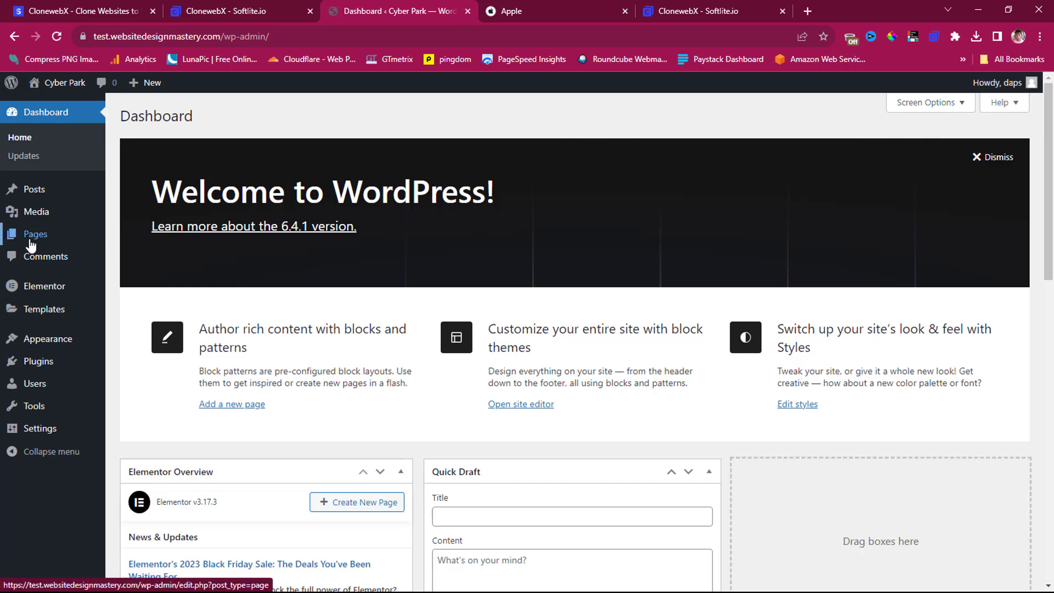
# Add a new WordPress page without a starter pattern and title it Apple Clone.
pyautogui.moveTo(72, 237)
pyautogui.click(126, 256)
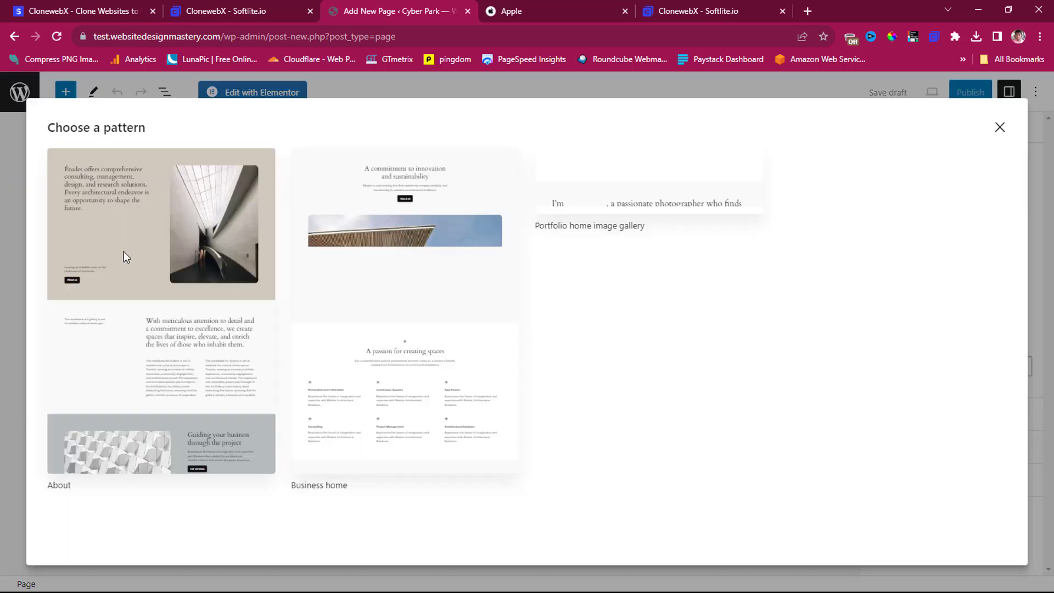
pyautogui.click(1000, 128)
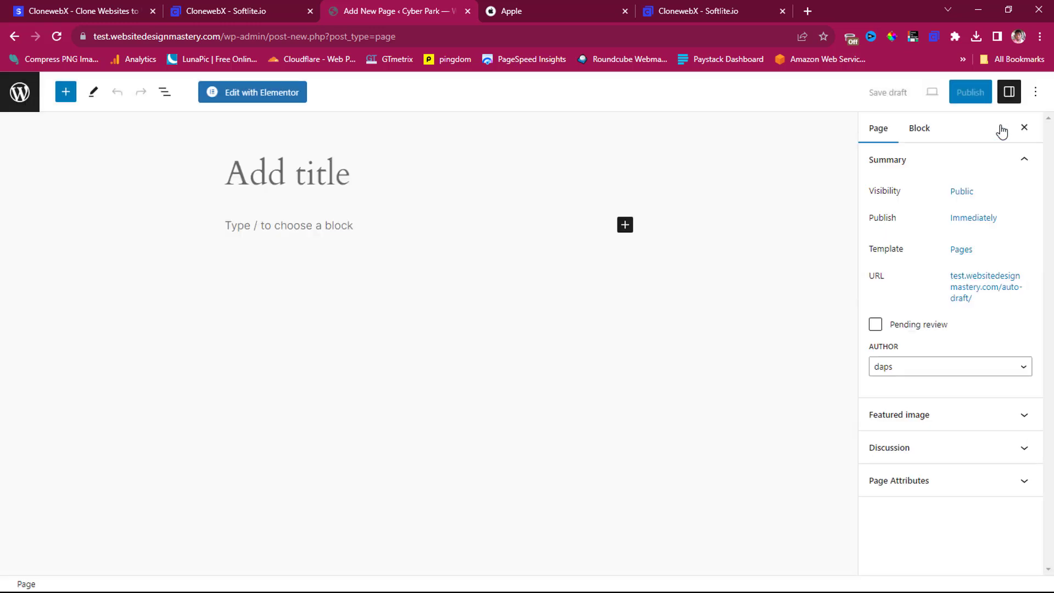
pyautogui.click(251, 174)
pyautogui.write('App')
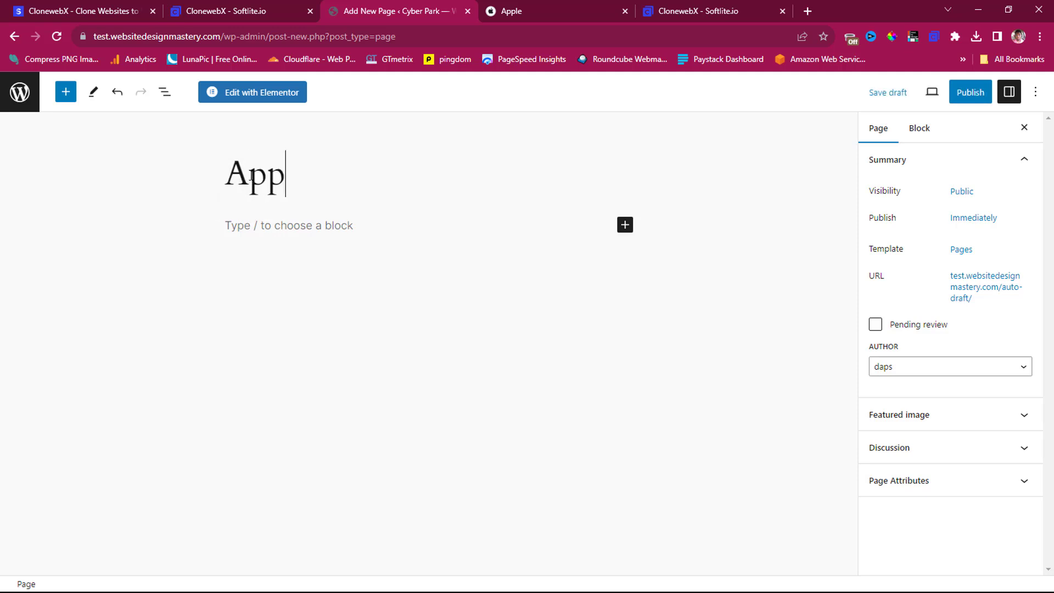
pyautogui.write('le Clone')
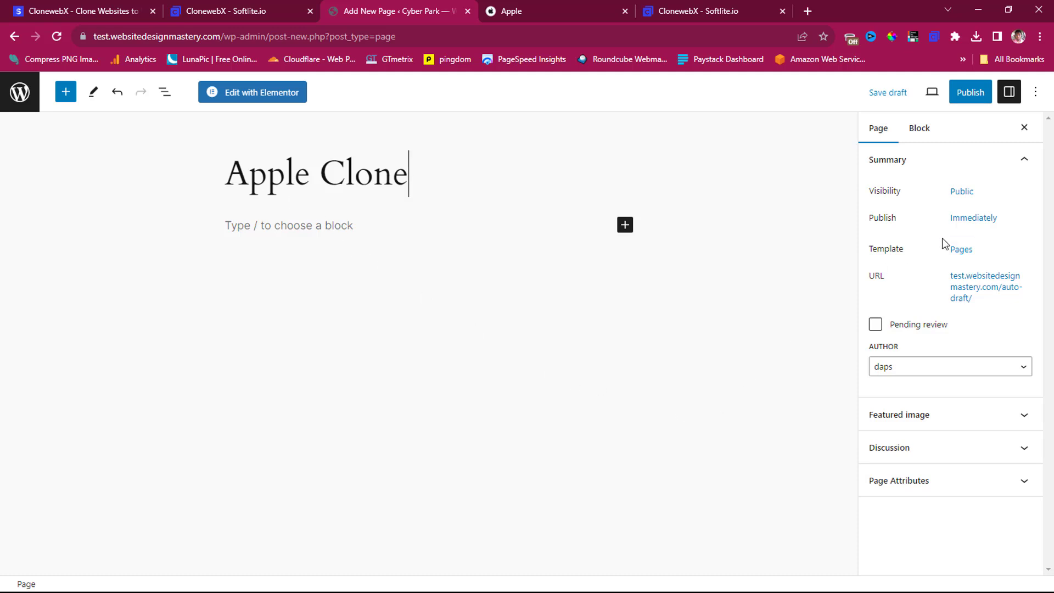
# Set the Apple Clone page's template to Elementor Canvas.
pyautogui.click(961, 250)
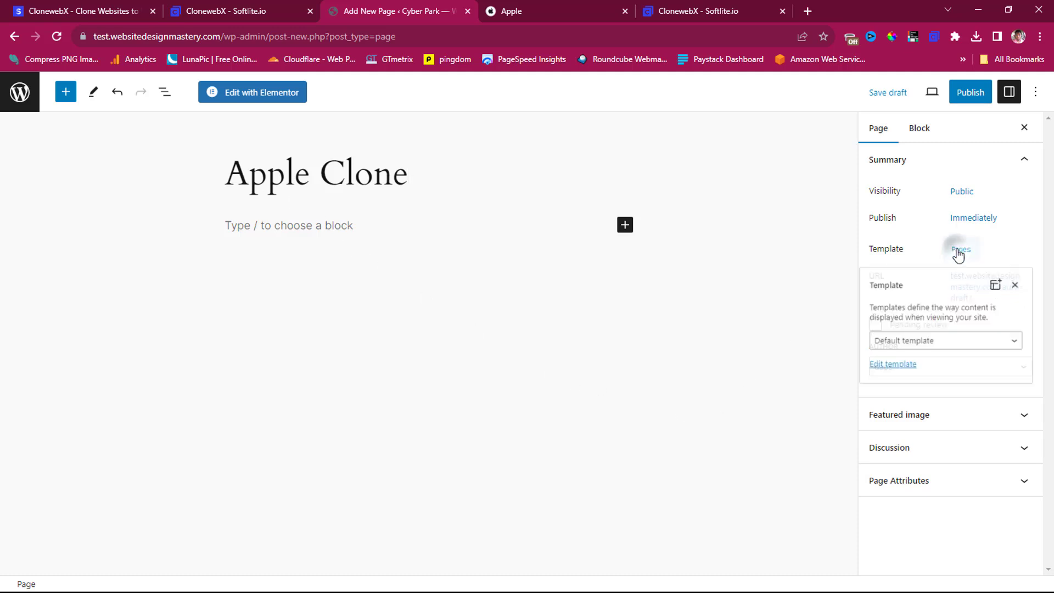
pyautogui.click(960, 348)
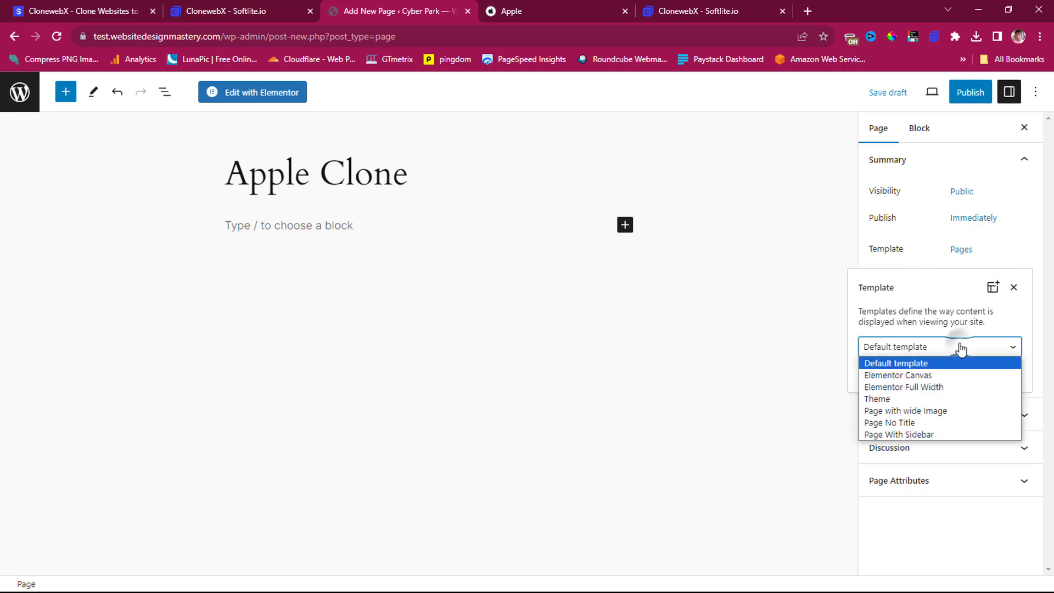
pyautogui.click(932, 375)
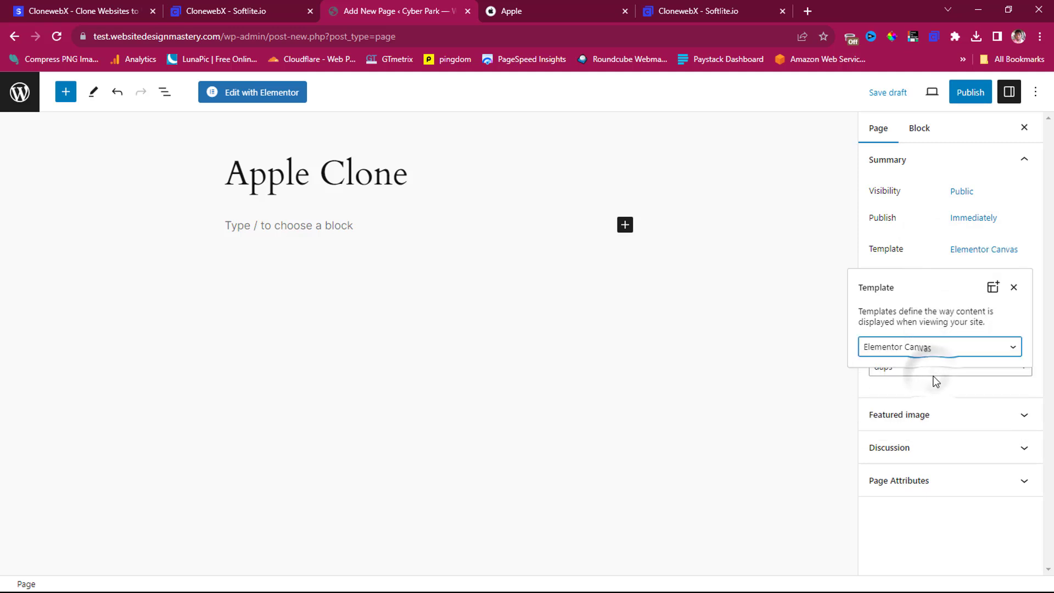
# Publish the Apple Clone page, open it in the Elementor editor and dismiss the Elementor AI notification.
pyautogui.click(971, 94)
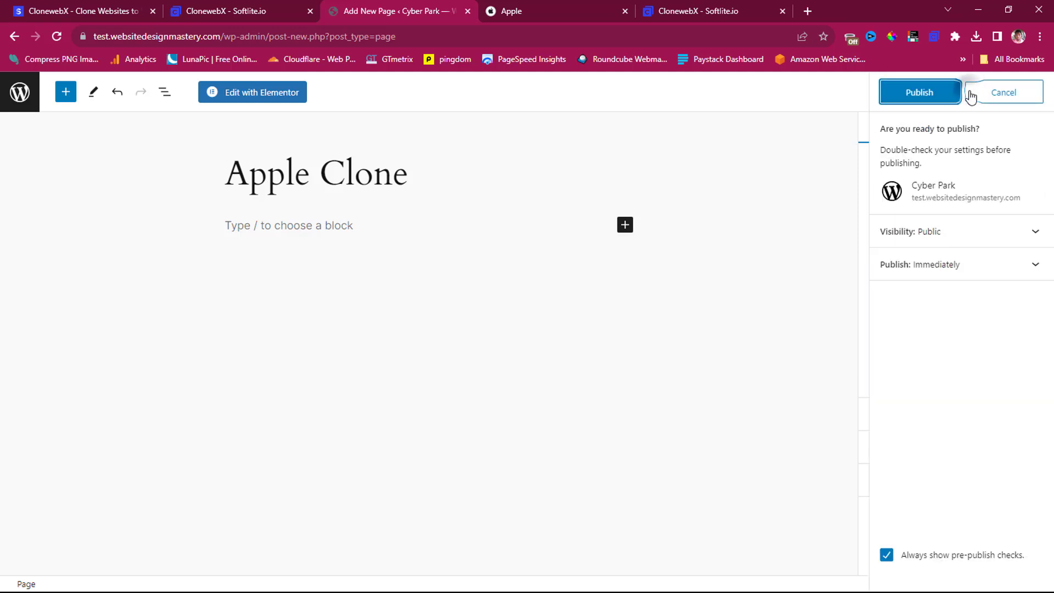
pyautogui.click(941, 96)
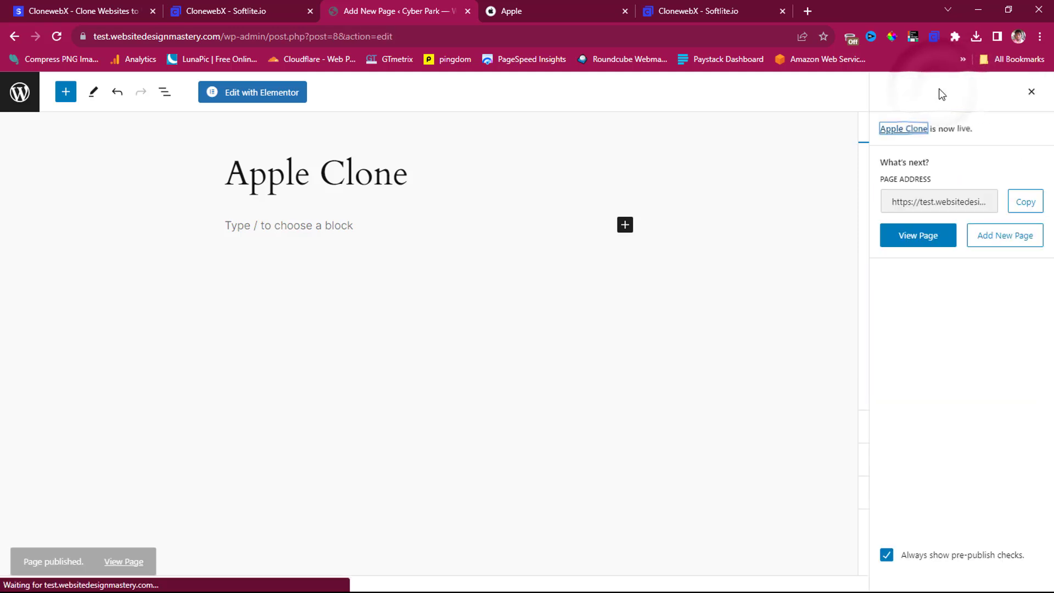
pyautogui.click(254, 93)
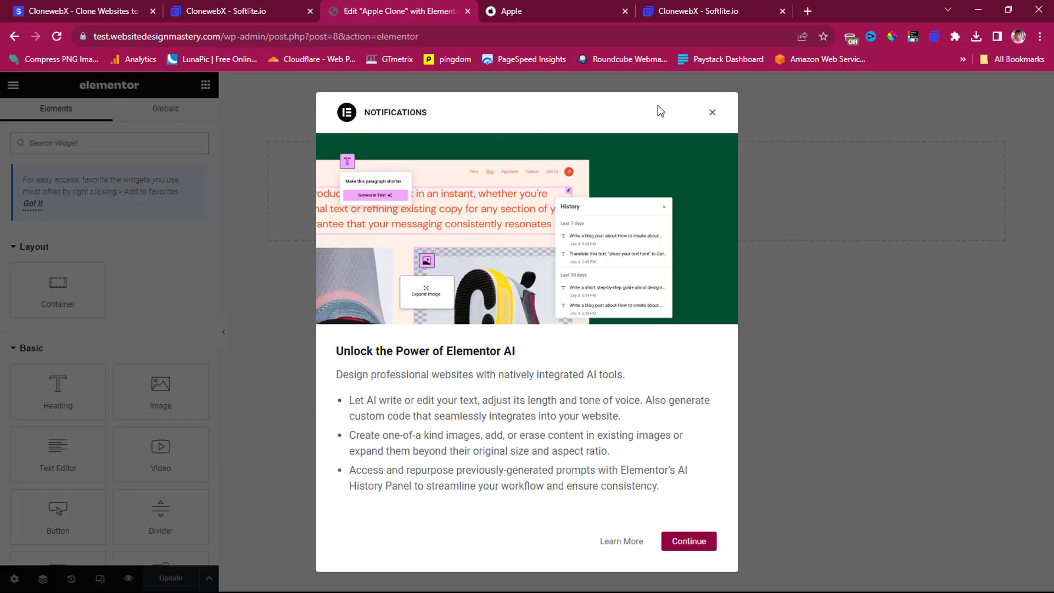
pyautogui.click(712, 114)
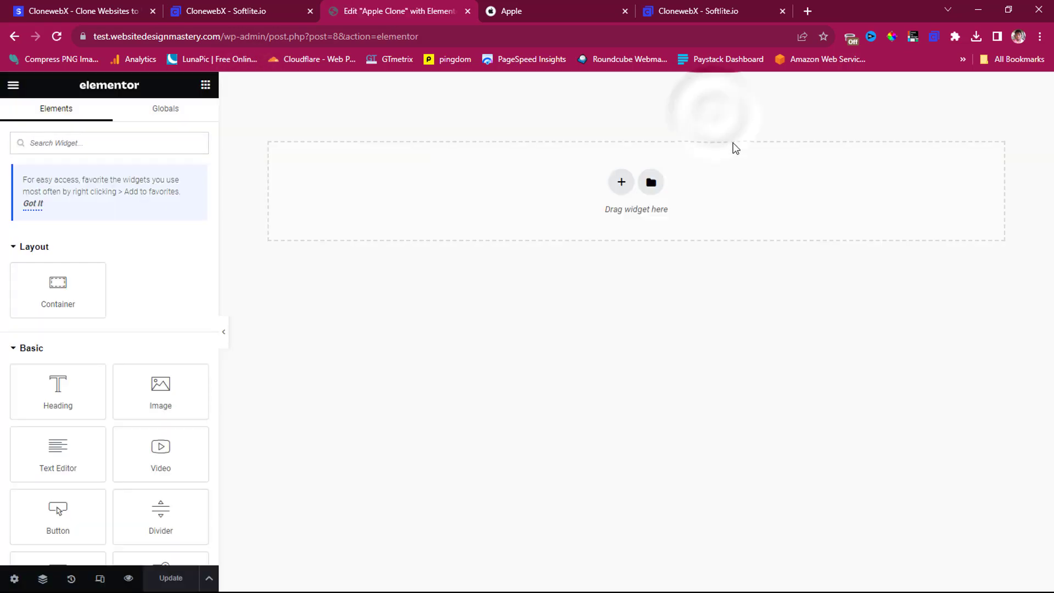
# Import the downloaded elementor-template JSON file into My Templates with unfiltered file uploads enabled, and insert it into the page.
pyautogui.click(650, 187)
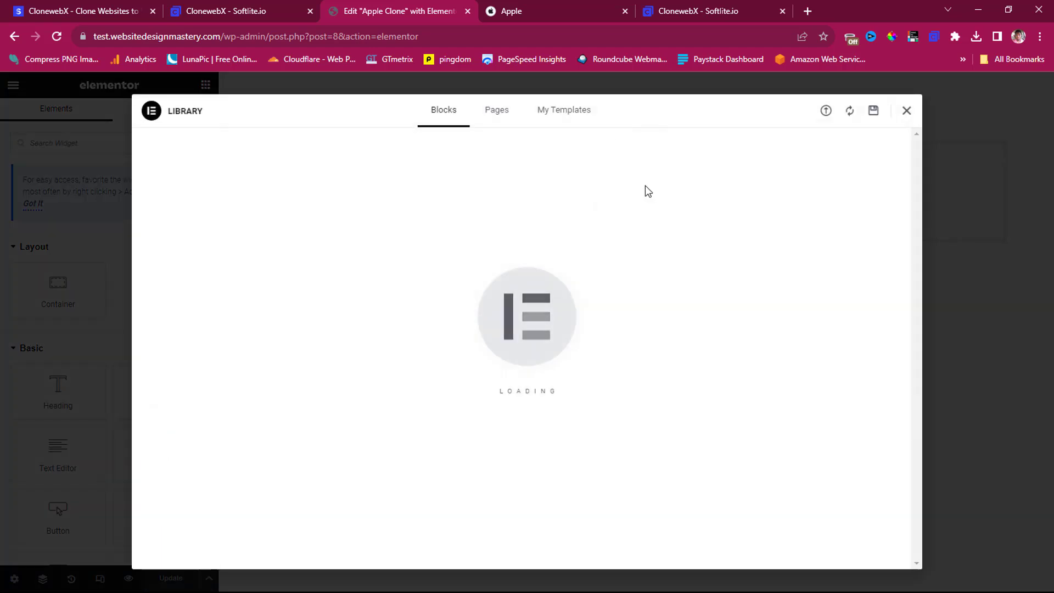
pyautogui.click(566, 114)
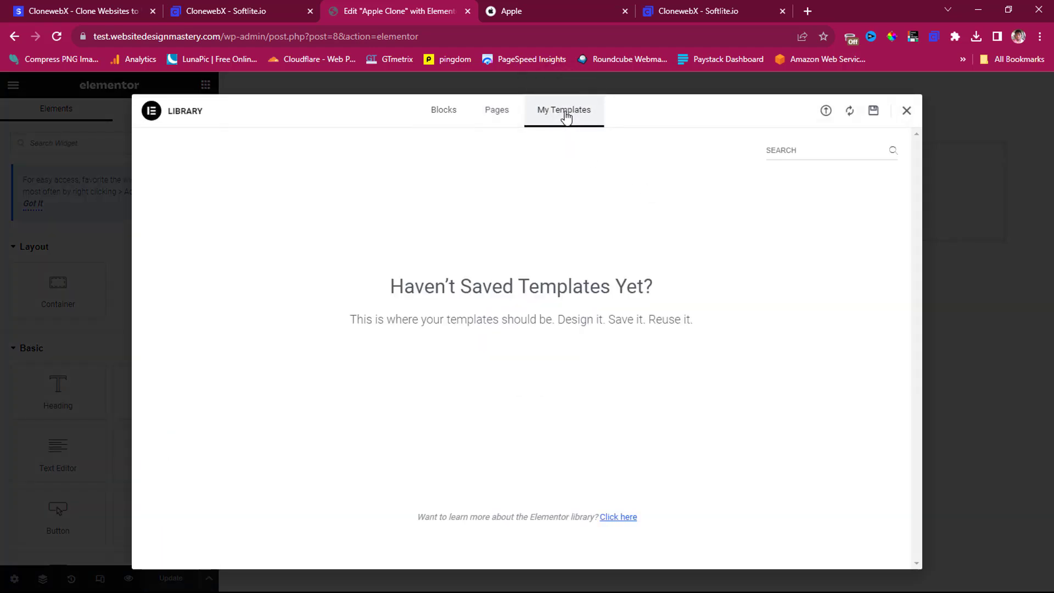
pyautogui.click(825, 111)
pyautogui.click(976, 37)
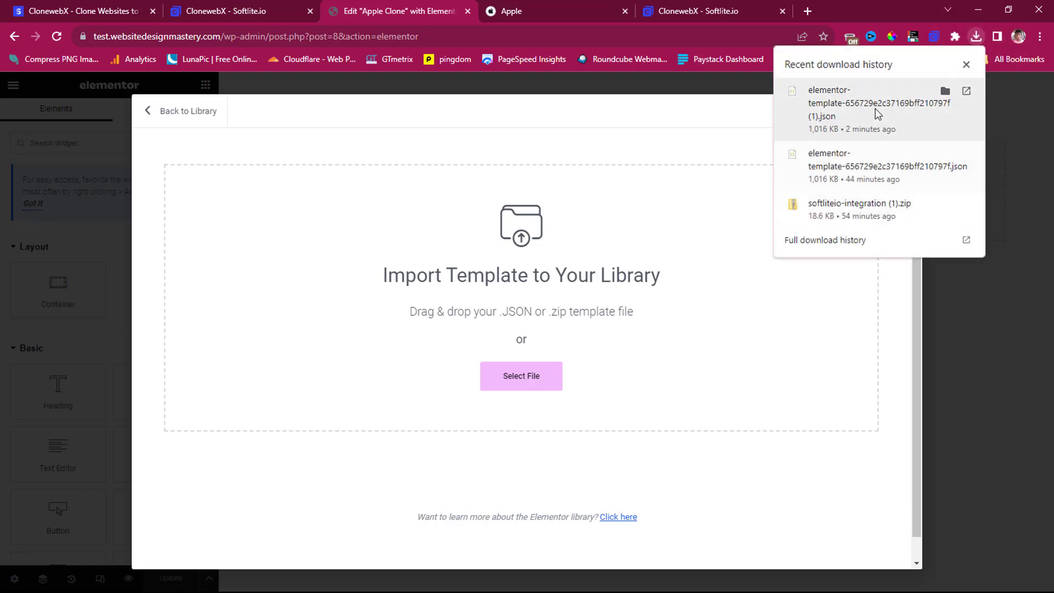
pyautogui.moveTo(875, 170); pyautogui.dragTo(517, 354)
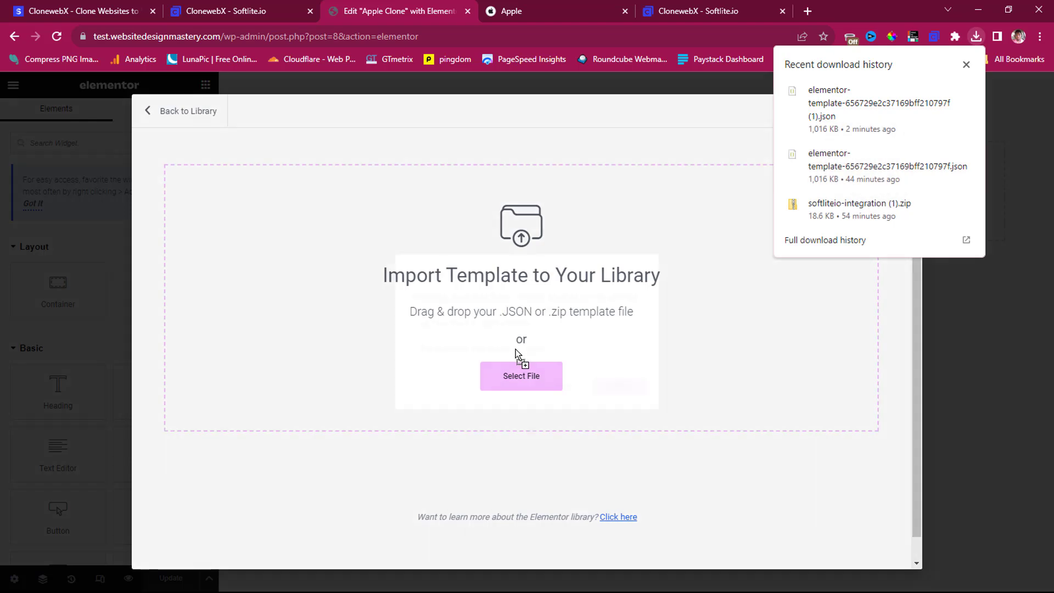
pyautogui.click(607, 390)
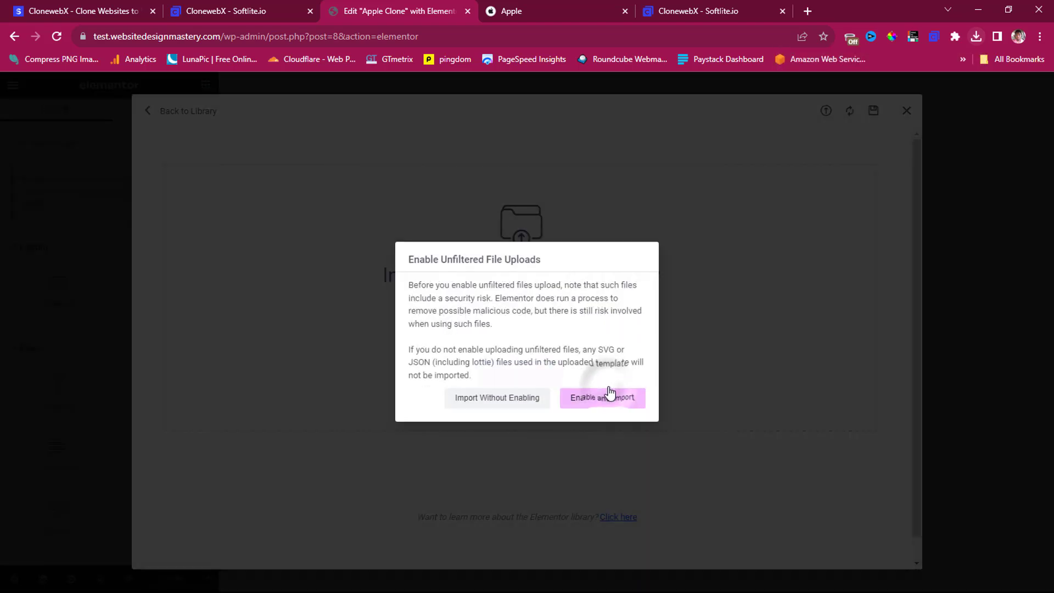
pyautogui.click(599, 402)
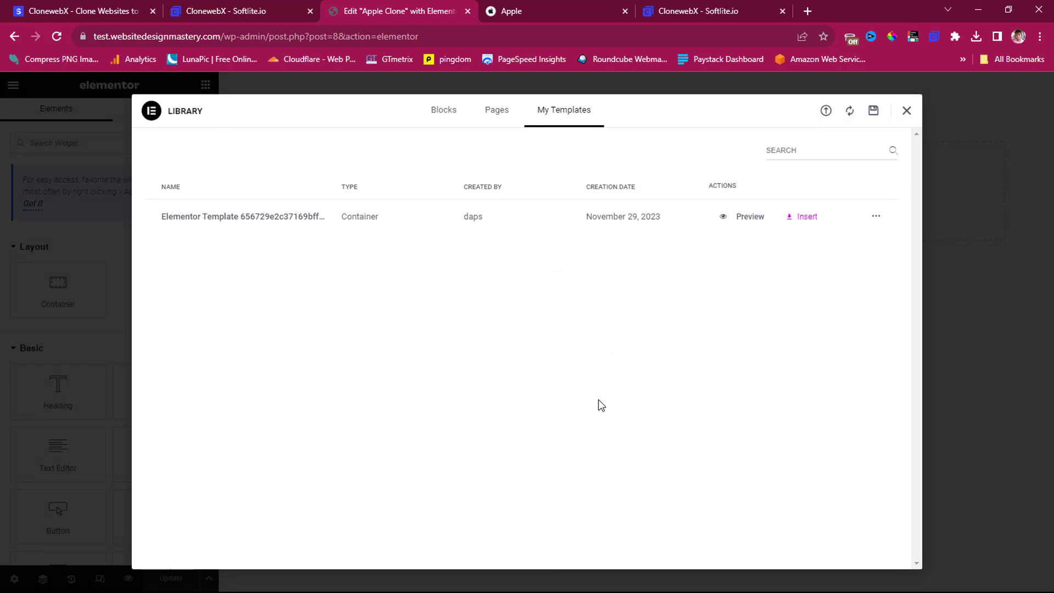
pyautogui.click(807, 217)
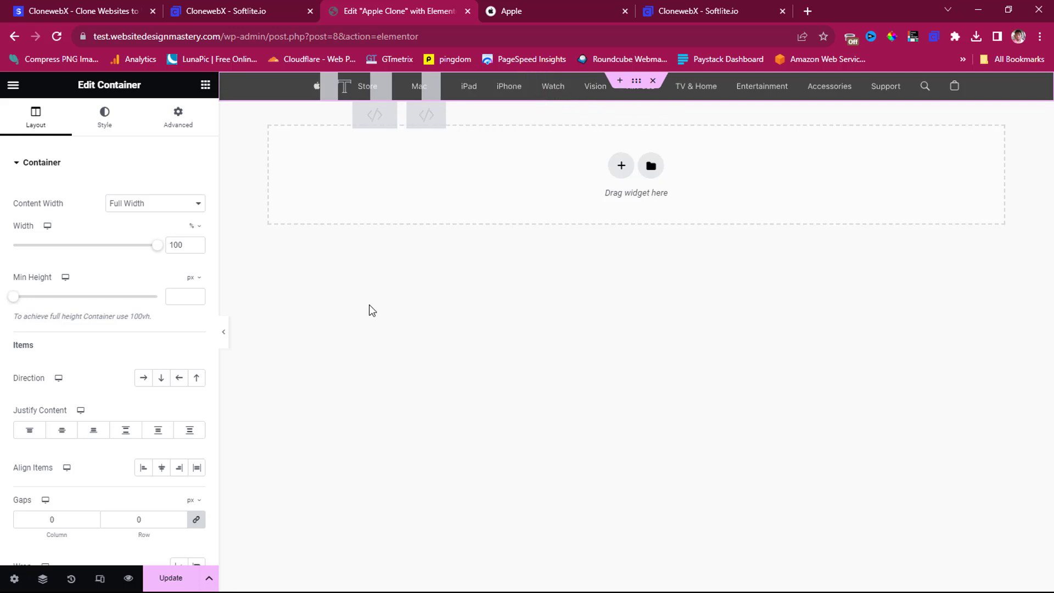
pyautogui.click(388, 280)
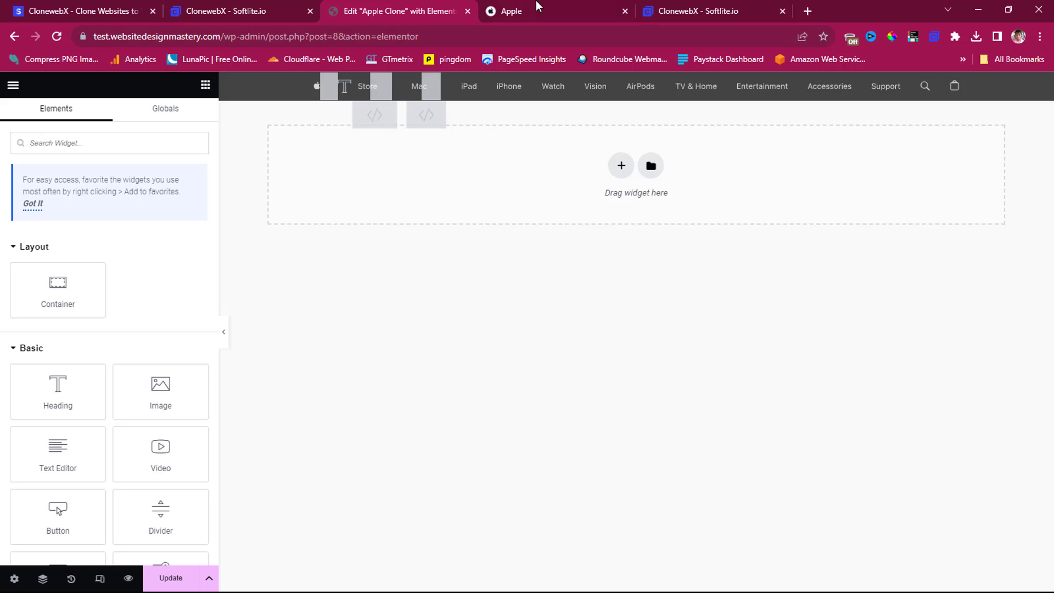
# Switch to the ClonewebX project and toggle the visibility of the Wonder awaits section's current selector to check what it covers.
pyautogui.click(693, 11)
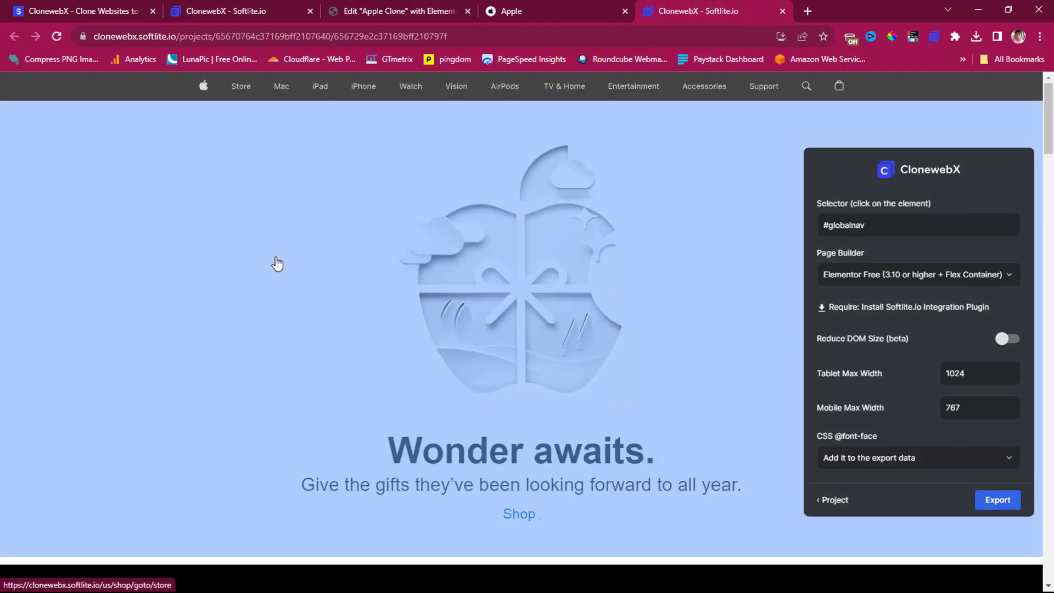
pyautogui.click(156, 234)
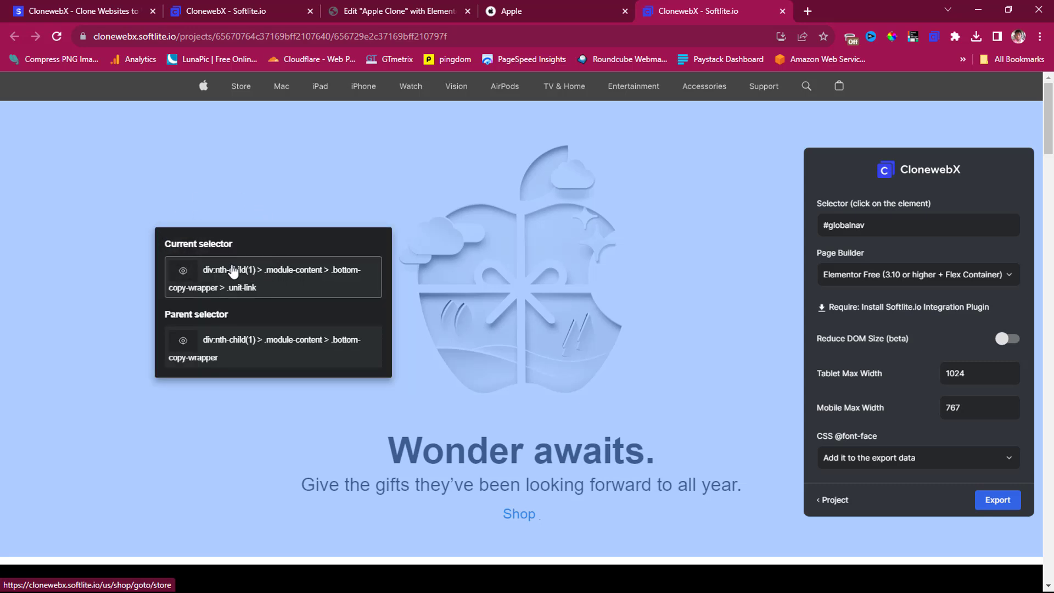
pyautogui.click(183, 273)
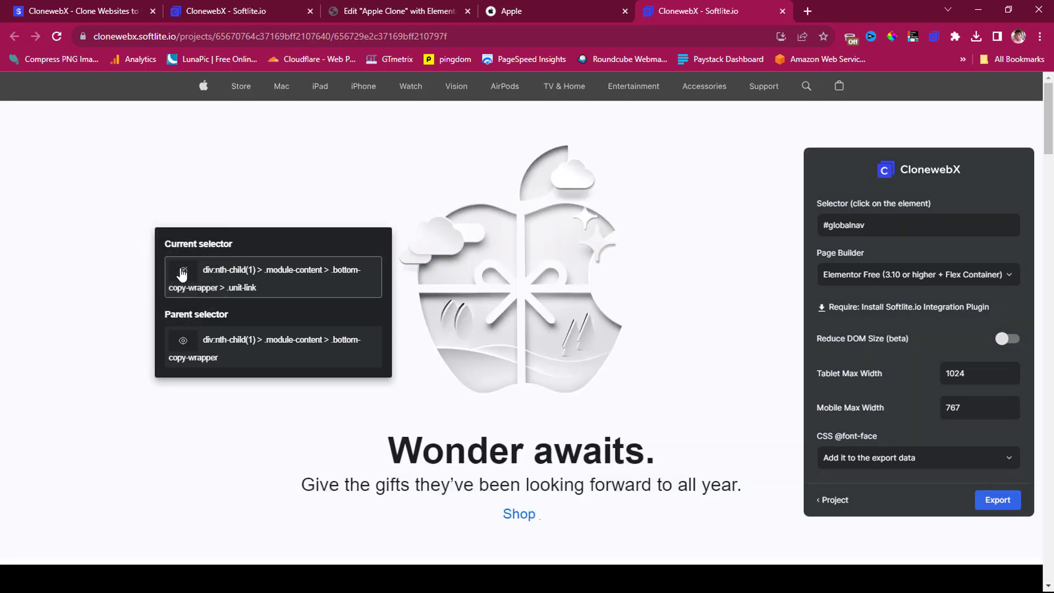
pyautogui.click(182, 273)
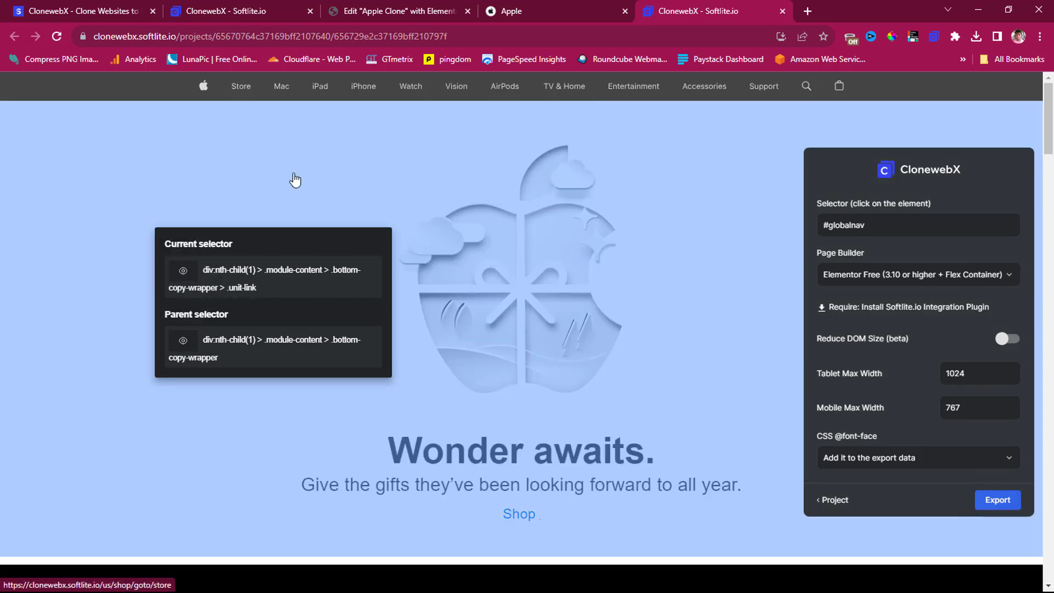
pyautogui.click(294, 178)
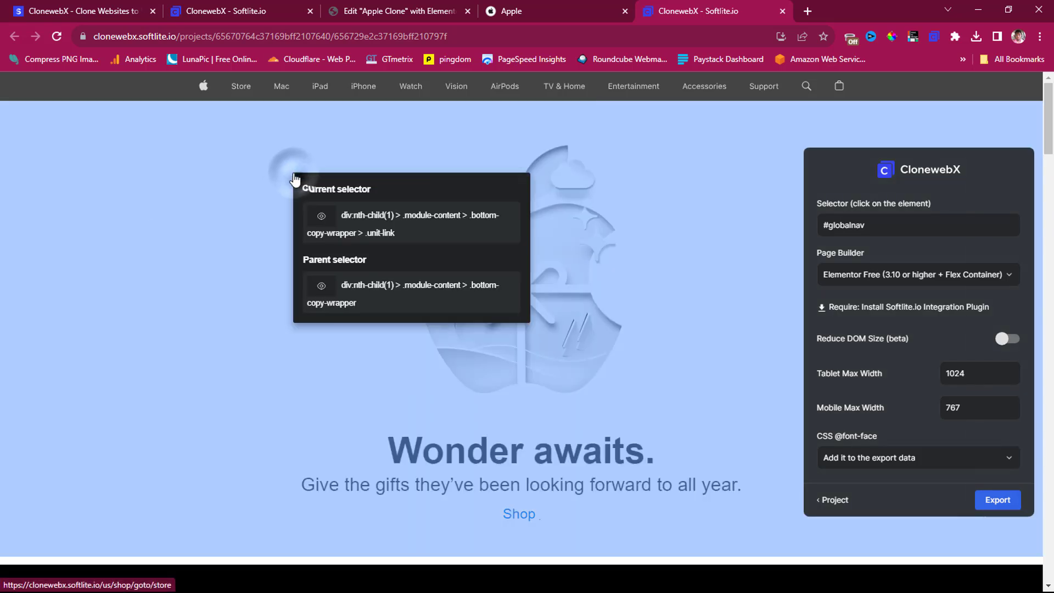
pyautogui.click(321, 218)
pyautogui.click(321, 218)
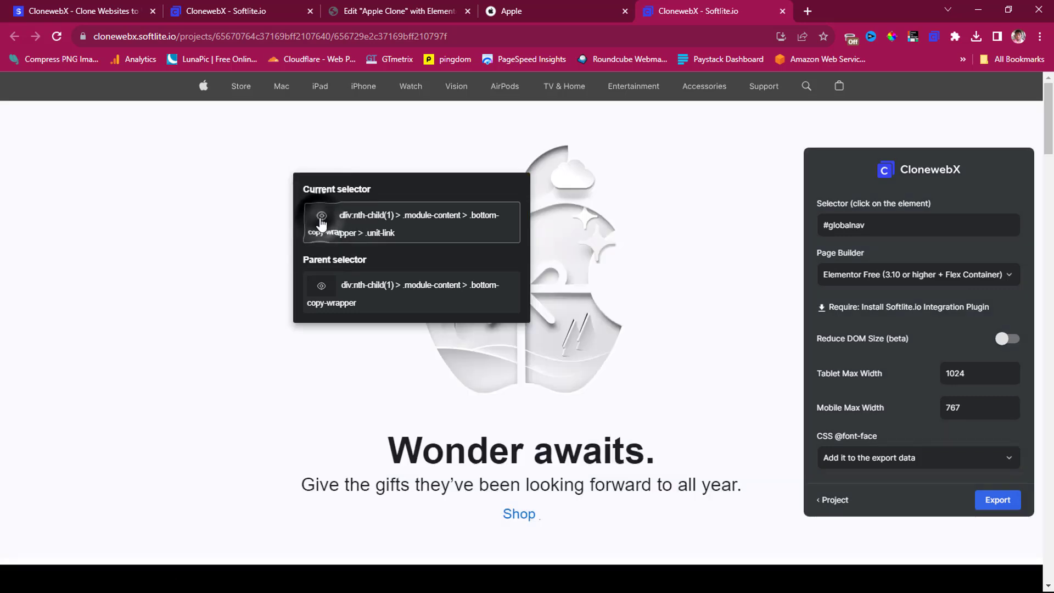
# Hide the Wonder awaits section's parent selector and examine which parts of the cloned page it covers.
pyautogui.click(322, 287)
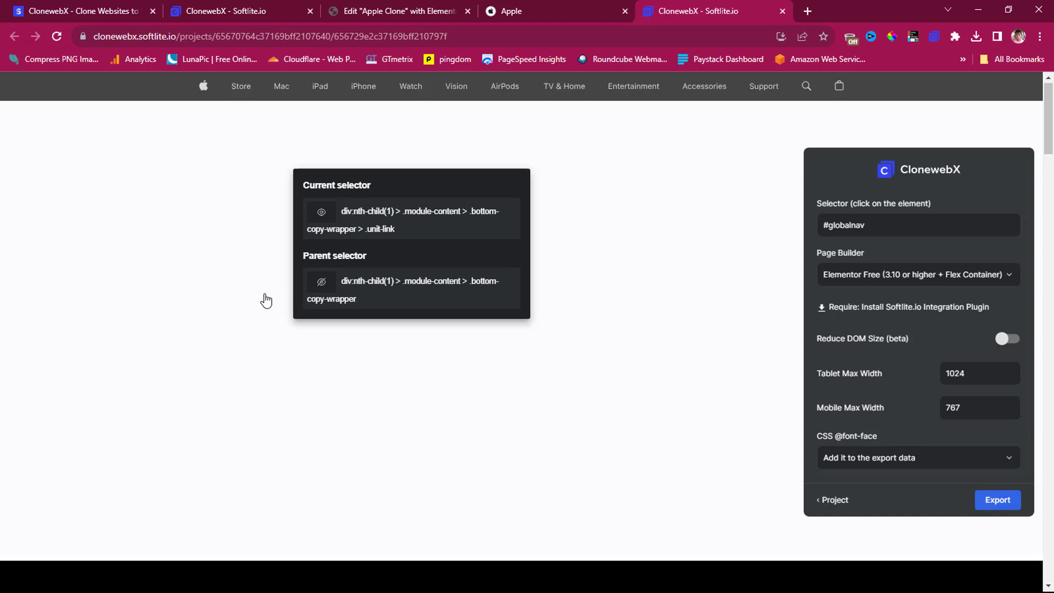
pyautogui.scroll(-3, 264, 297)
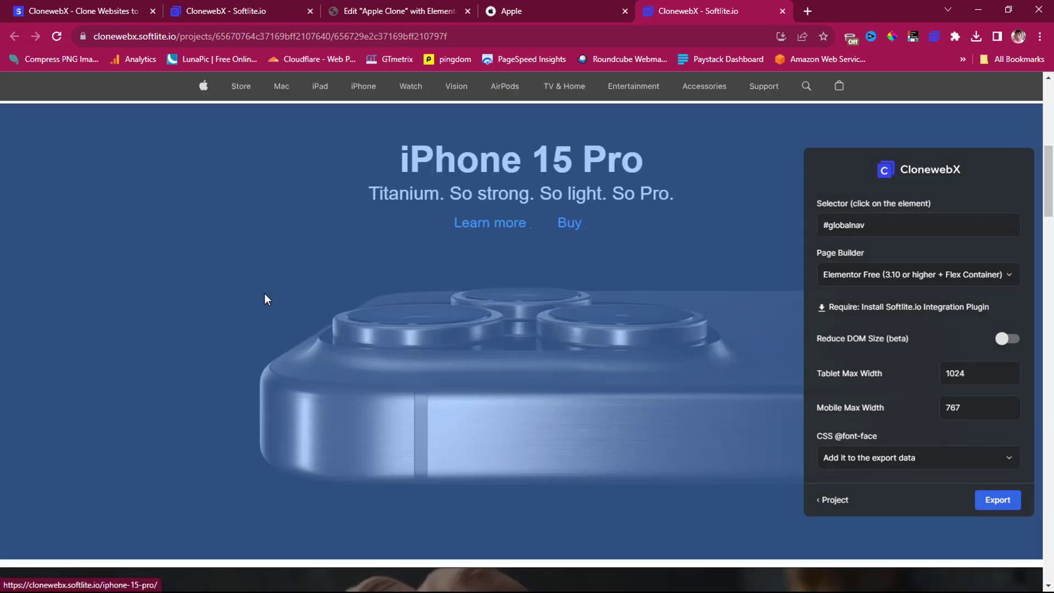
pyautogui.scroll(-3, 264, 294)
pyautogui.scroll(-3, 265, 300)
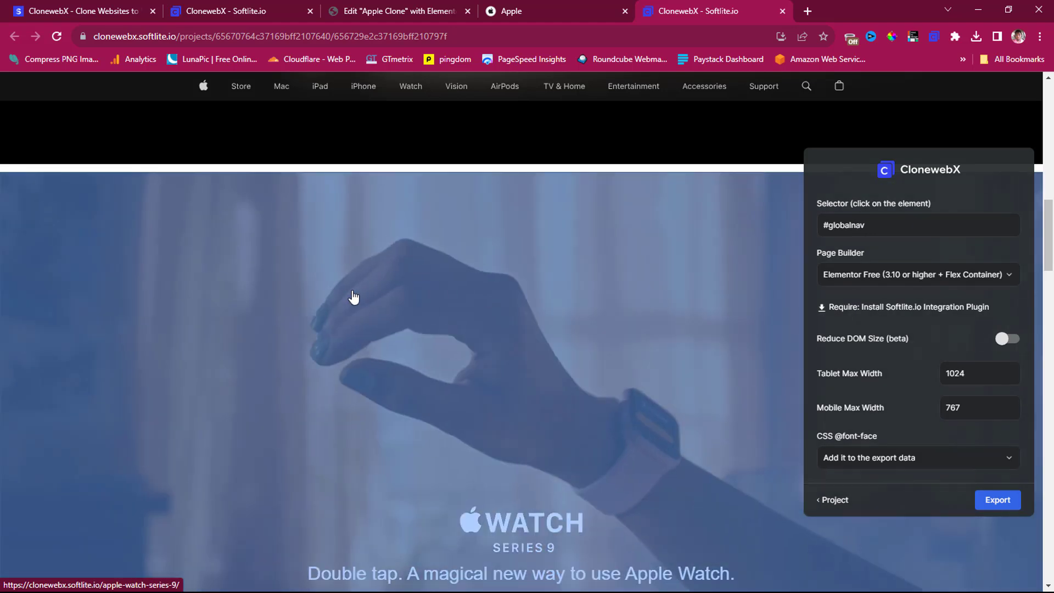
pyautogui.scroll(-4, 355, 301)
pyautogui.scroll(-4, 357, 307)
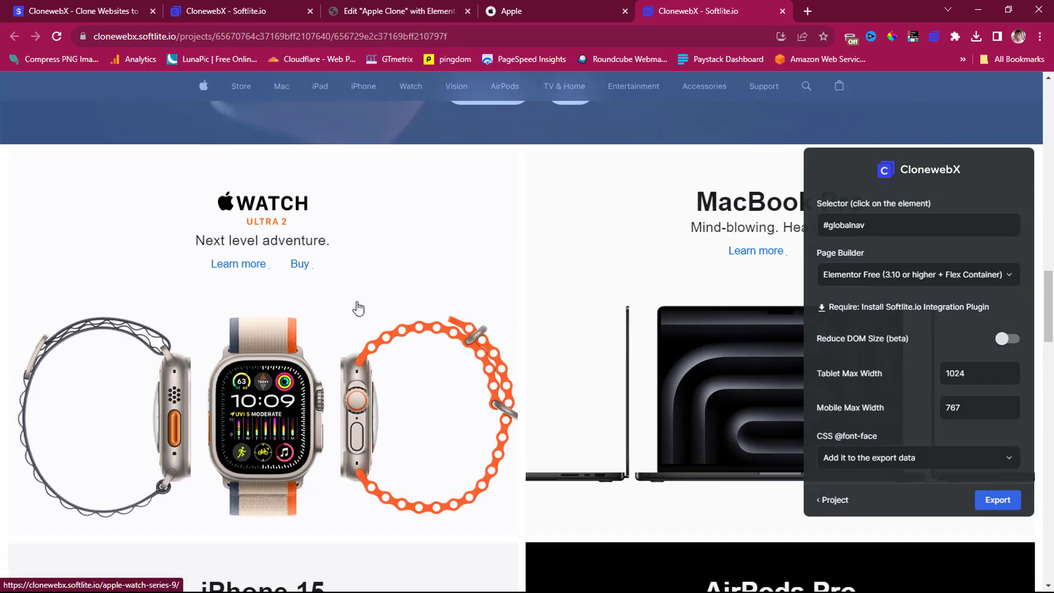
pyautogui.scroll(8, 357, 307)
pyautogui.scroll(6, 357, 308)
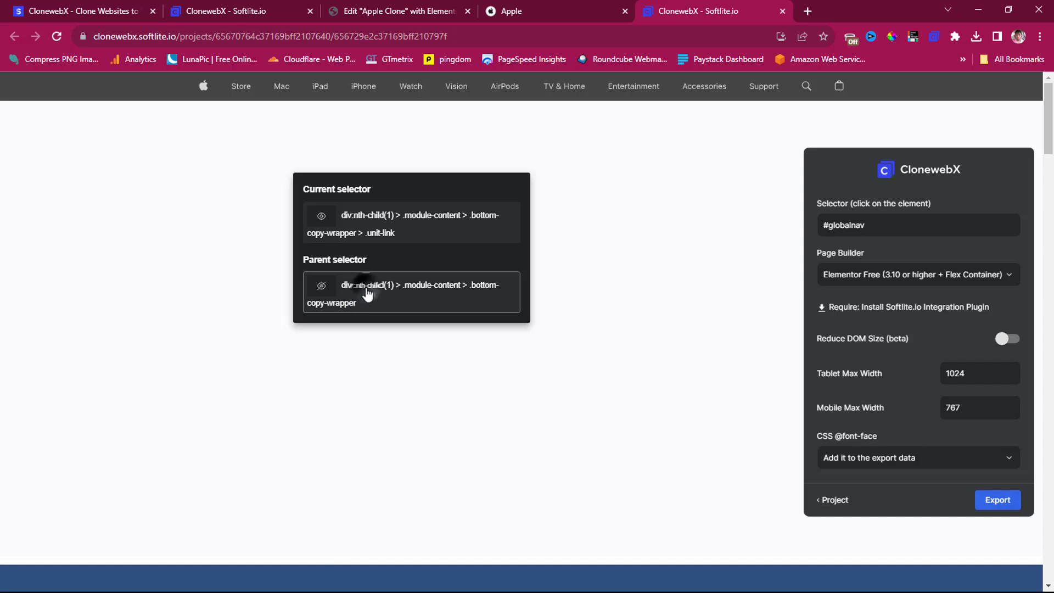
# Choose the Wonder awaits section's parent selector, ending in .bottom-copy-wrapper, and export it for Elementor Free.
pyautogui.click(367, 294)
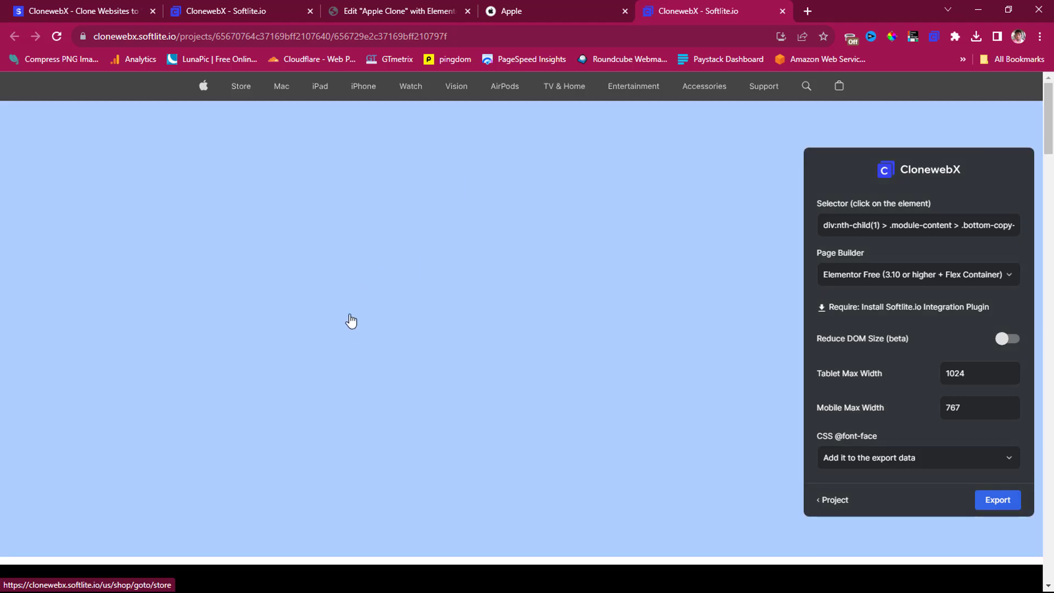
pyautogui.scroll(-2, 399, 308)
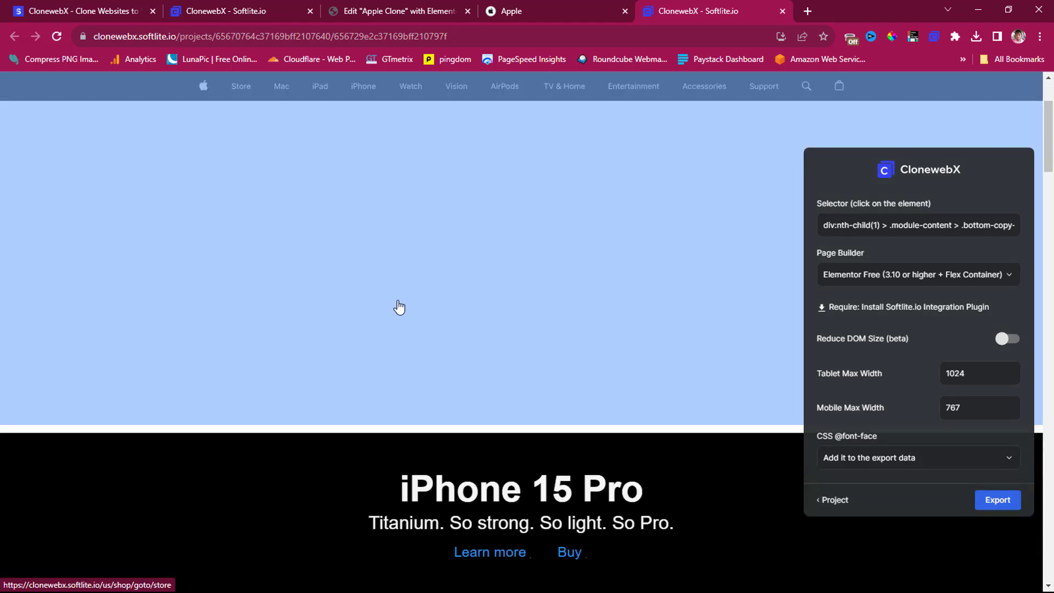
pyautogui.scroll(2, 399, 308)
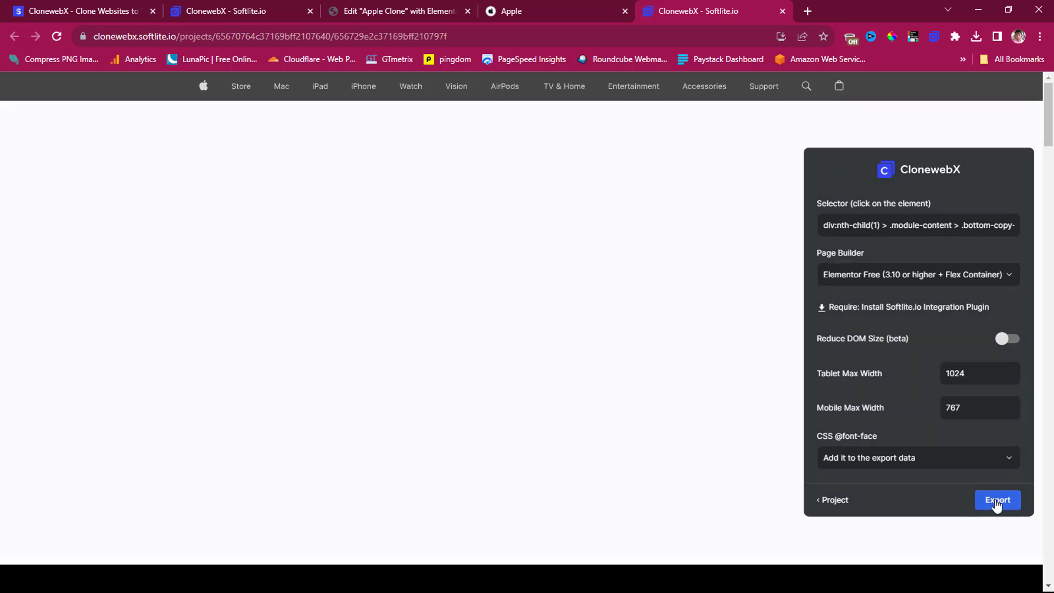
pyautogui.click(997, 502)
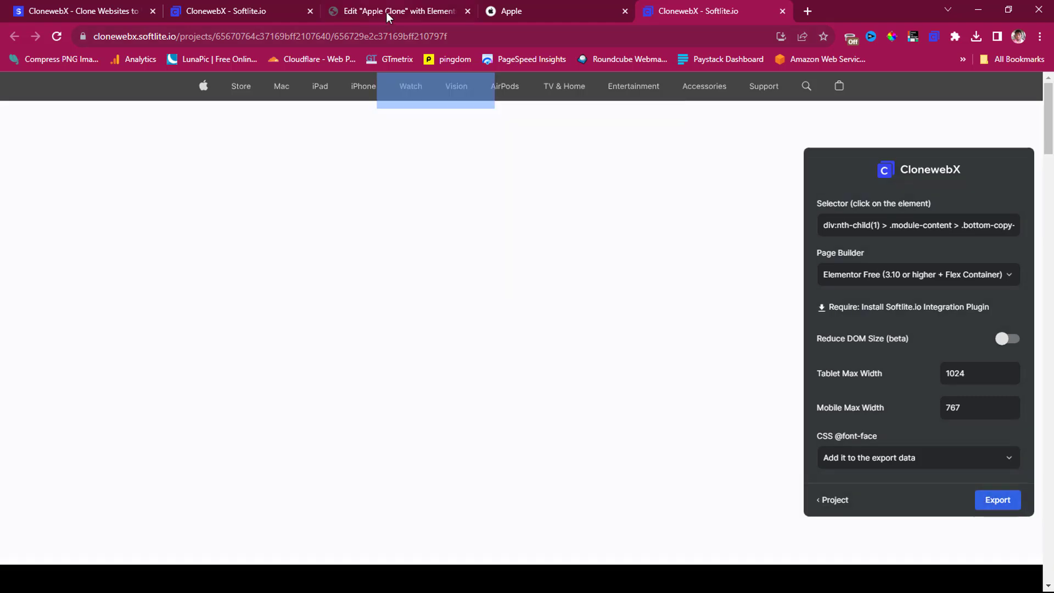
# Switch to the Elementor editor, paste the exported Wonder awaits section from the other site below the navigation bar, and update the page.
pyautogui.click(386, 11)
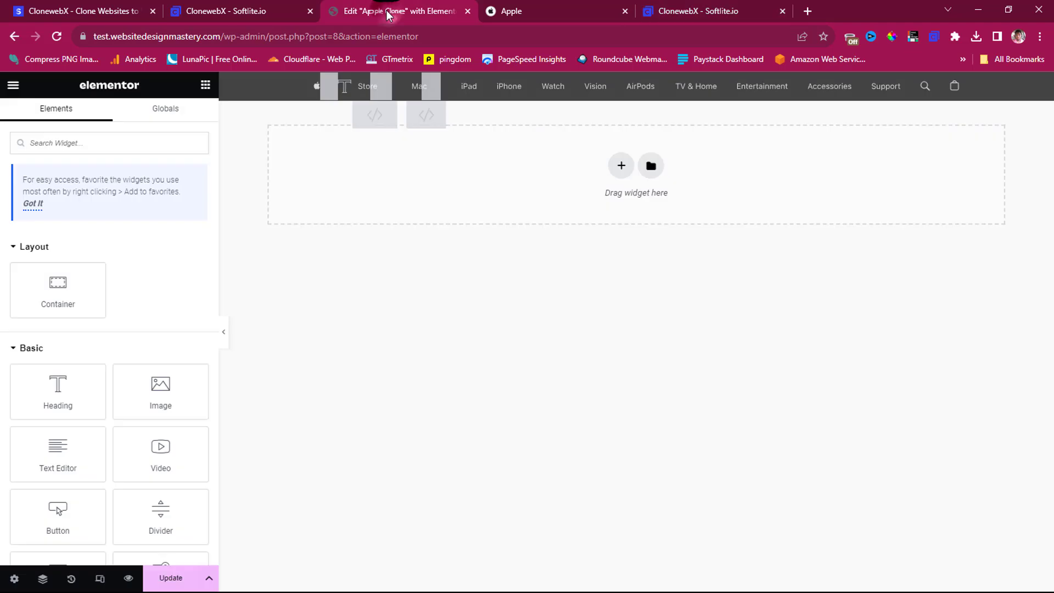
pyautogui.rightClick(508, 170)
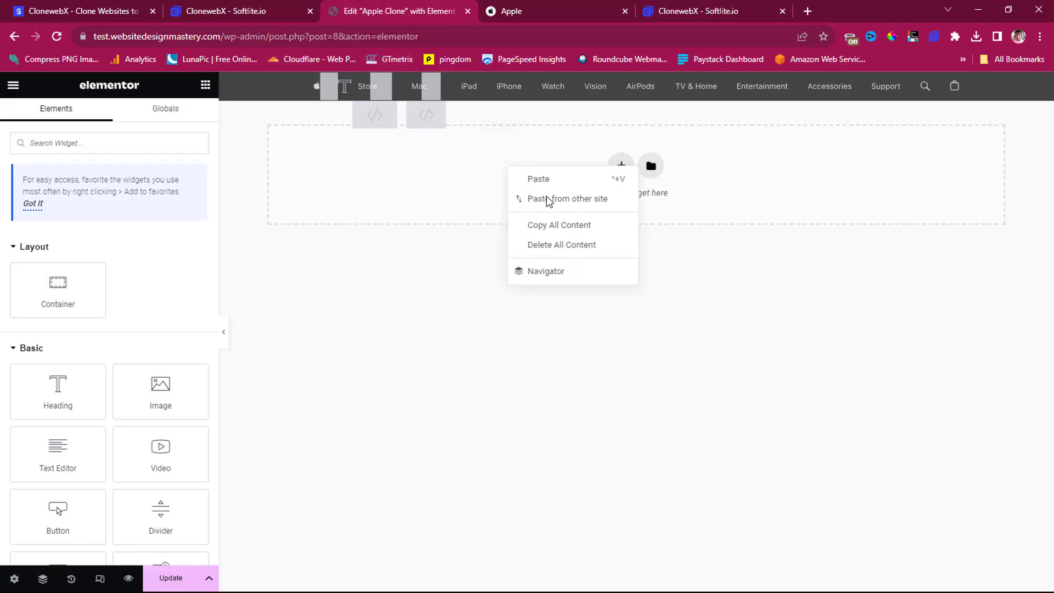
pyautogui.click(549, 198)
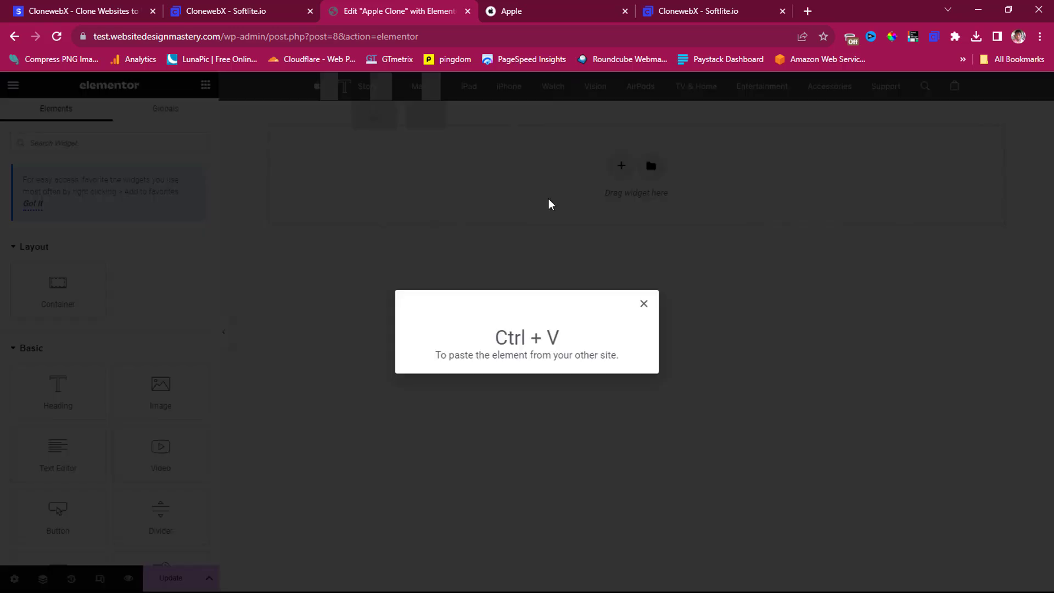
pyautogui.hotkey('ctrl', 'v')
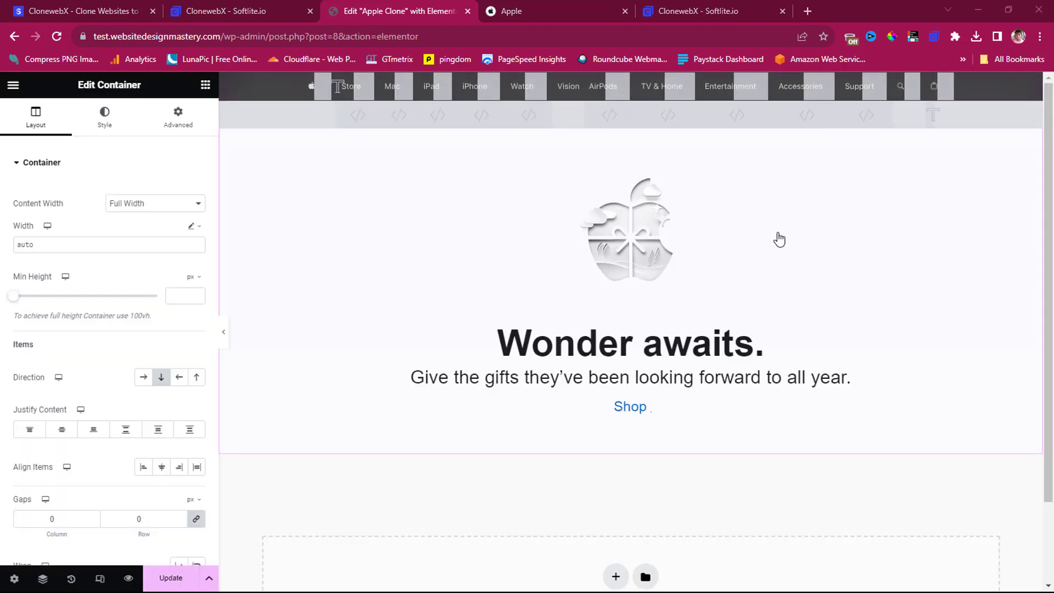
pyautogui.scroll(-2, 779, 240)
pyautogui.scroll(2, 779, 239)
pyautogui.click(162, 578)
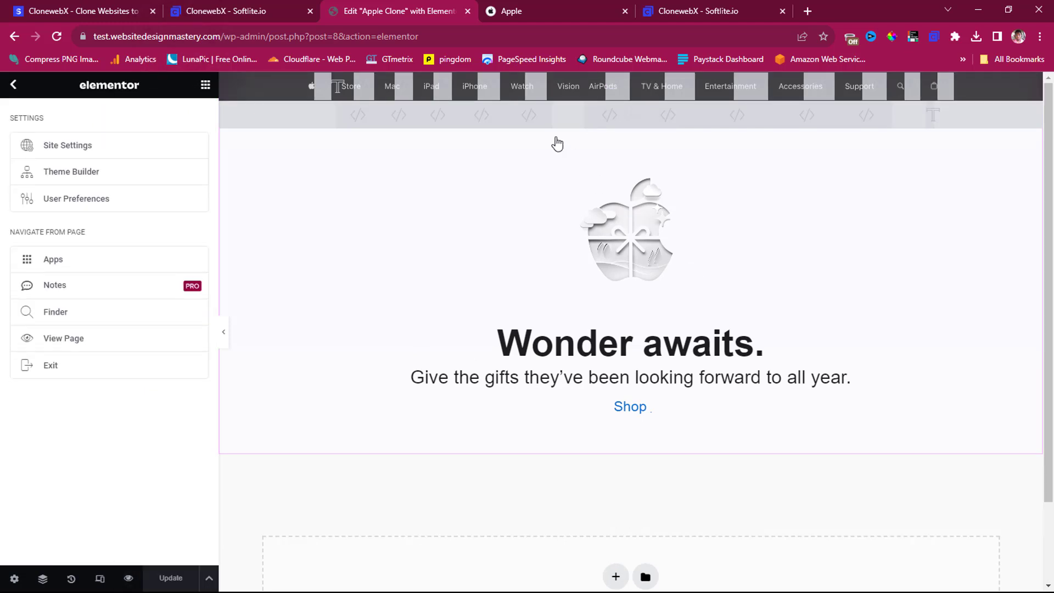
# Switch to the ClonewebX project and toggle the visibility of the iPhone 15 Pro section's current selector to check what it covers.
pyautogui.click(665, 11)
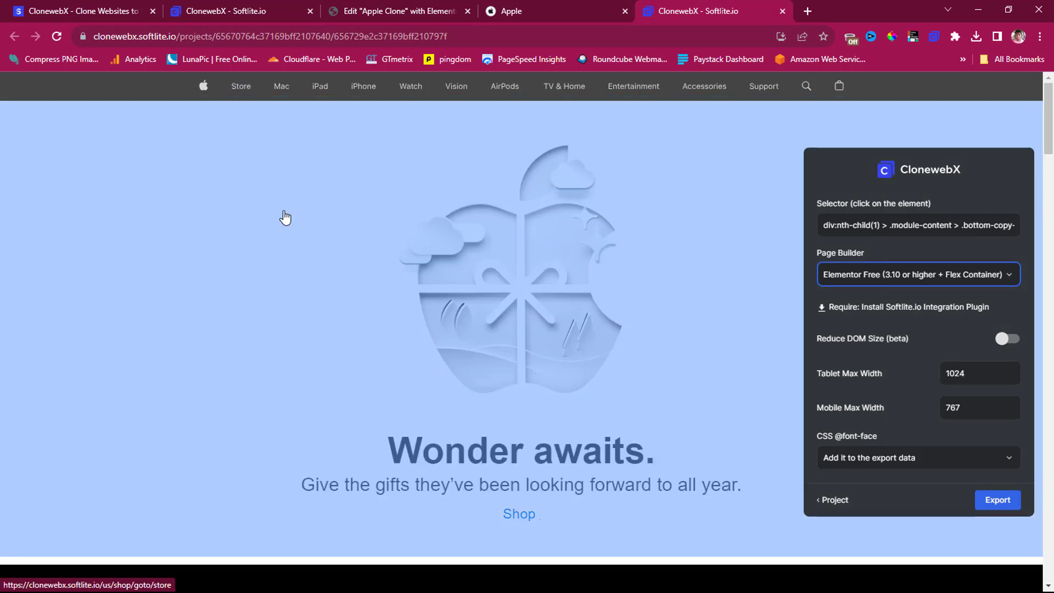
pyautogui.scroll(-6, 285, 218)
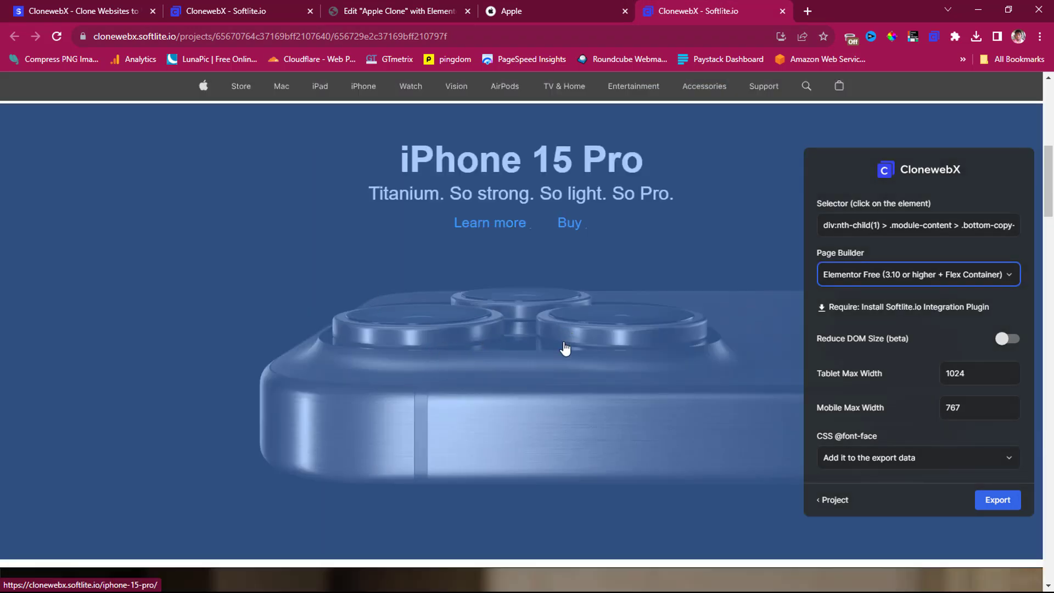
pyautogui.click(171, 264)
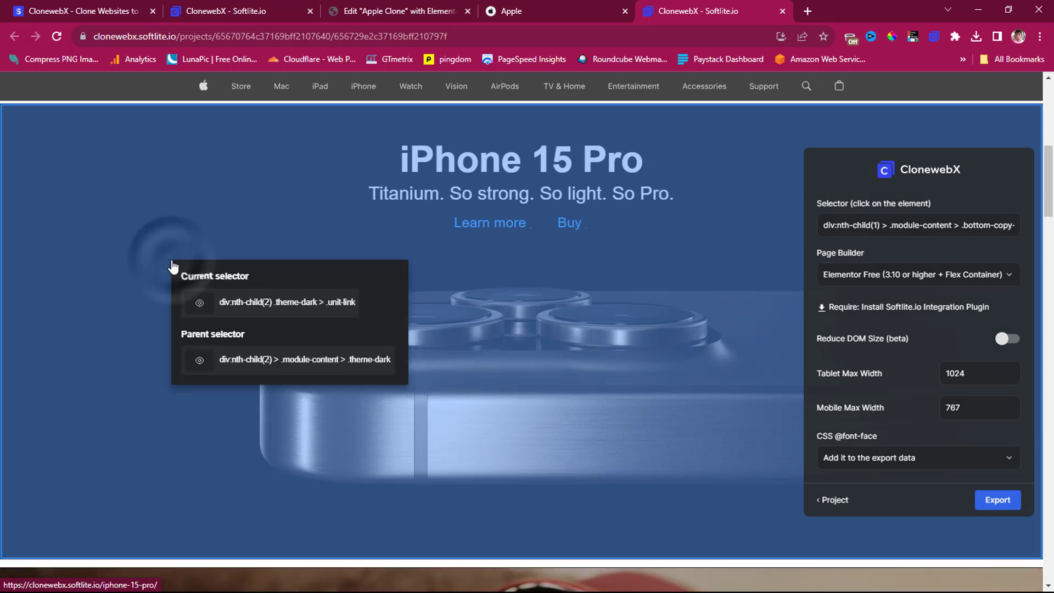
pyautogui.click(198, 305)
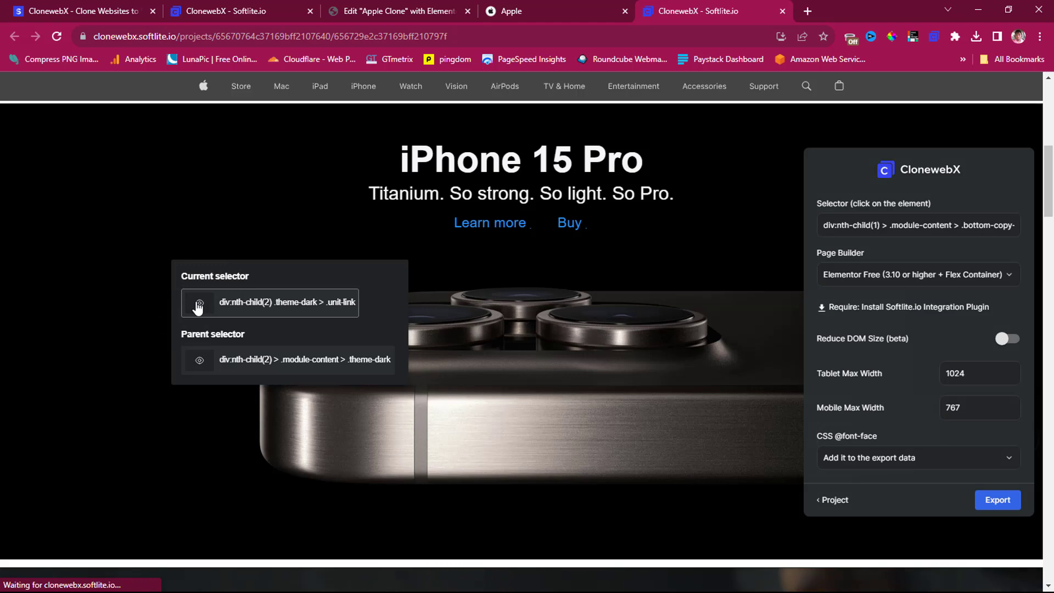
# Preview the iPhone 15 Pro section's parent selector, div:nth-child(2) > .module-content > .theme-dark, and export it for Elementor Free.
pyautogui.click(199, 362)
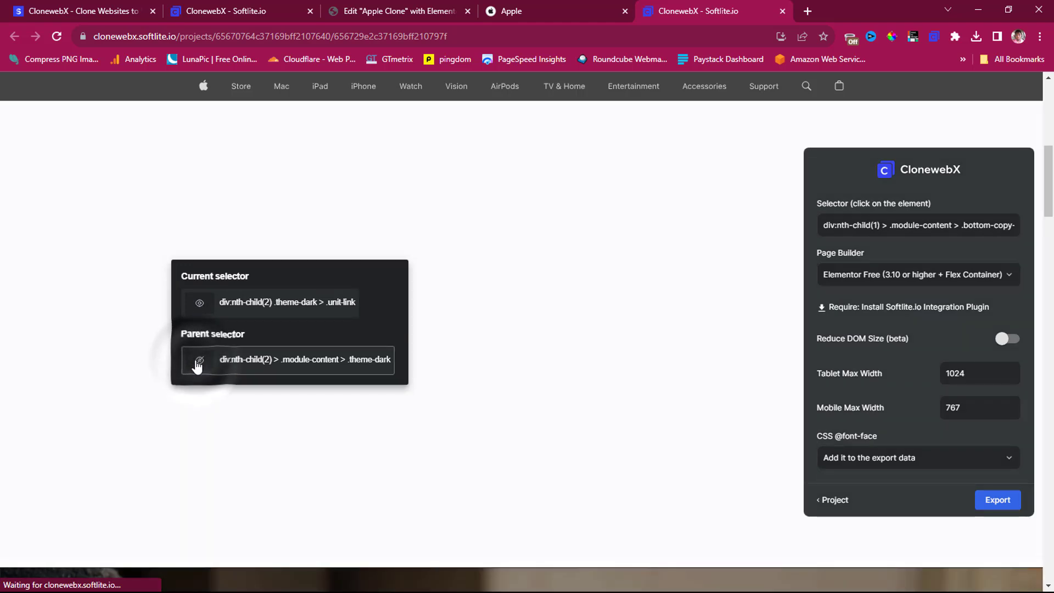
pyautogui.scroll(-5, 164, 371)
pyautogui.scroll(6, 160, 373)
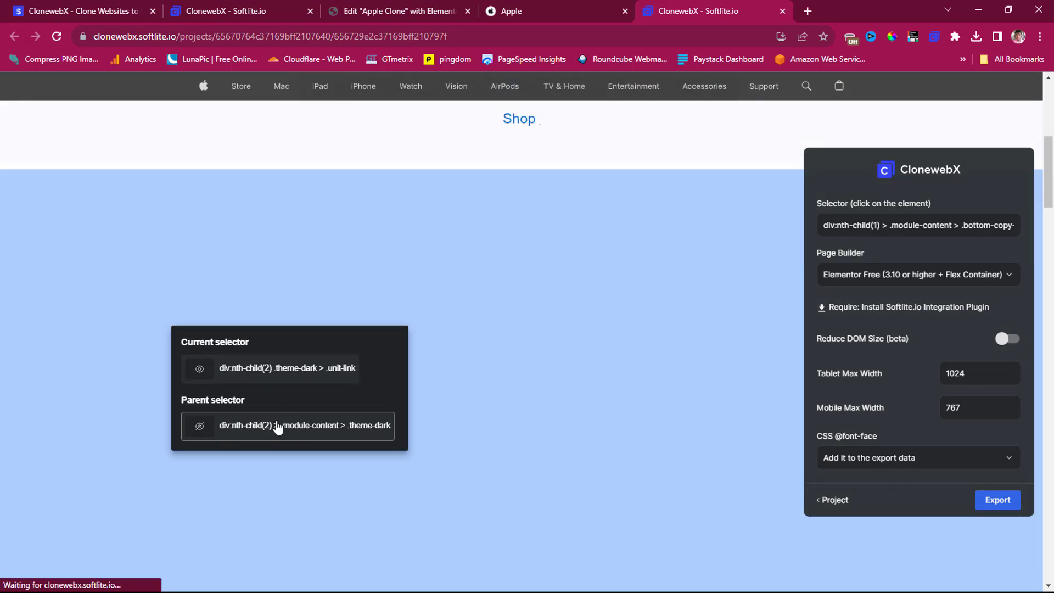
pyautogui.click(279, 427)
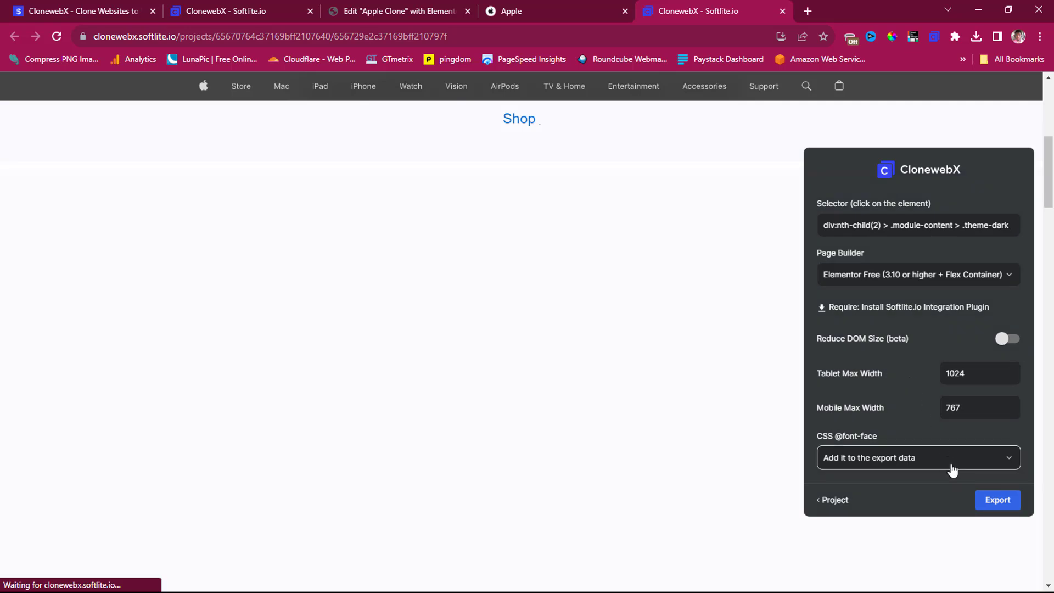
pyautogui.click(993, 501)
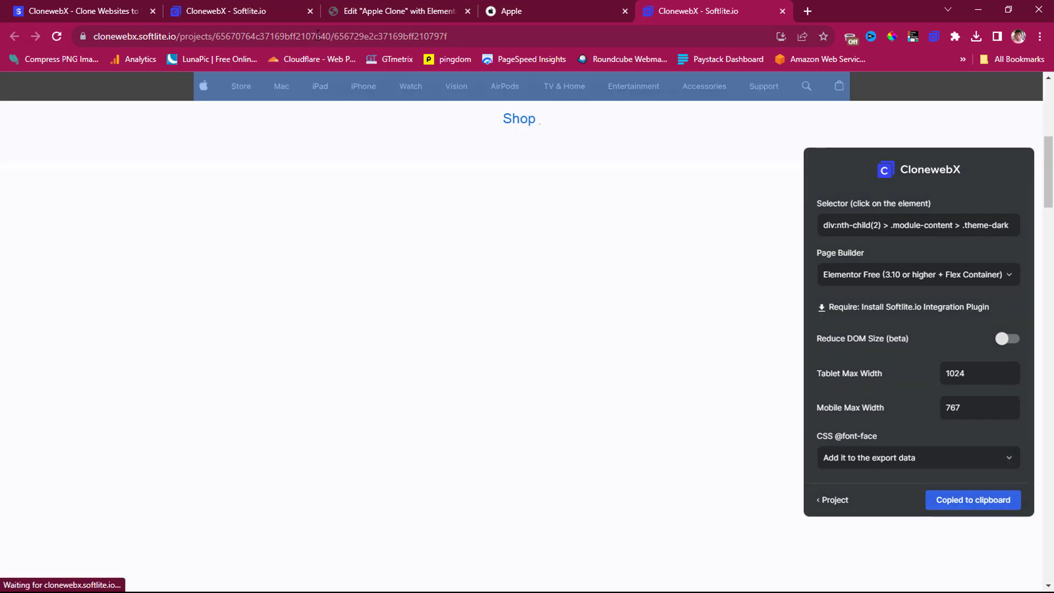
# Switch to the Elementor editor, paste the exported iPhone 15 Pro section from the other site below Wonder awaits, and review it.
pyautogui.click(391, 11)
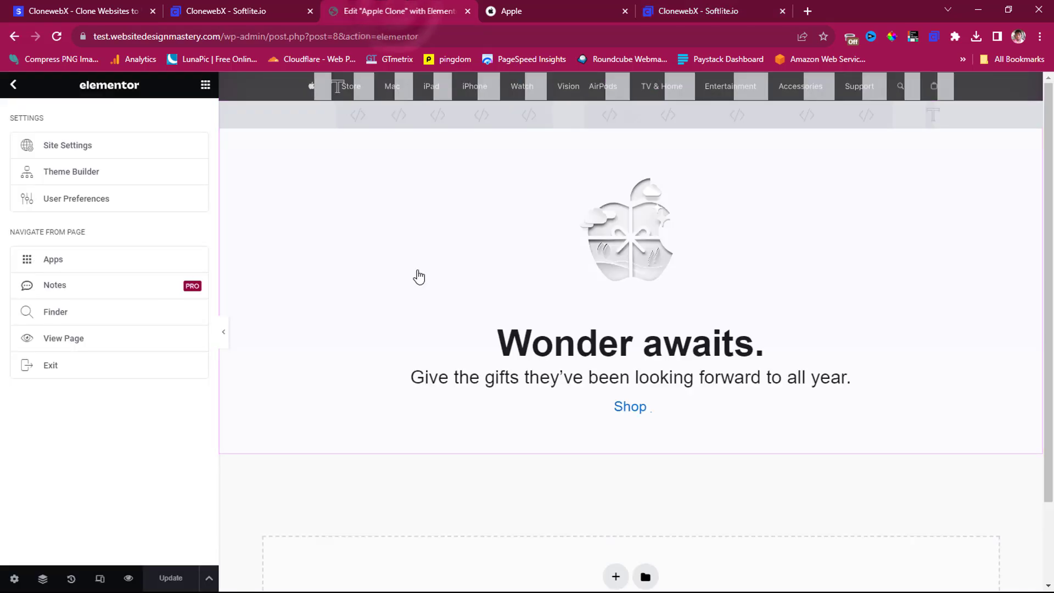
pyautogui.scroll(-2, 529, 494)
pyautogui.click(510, 488)
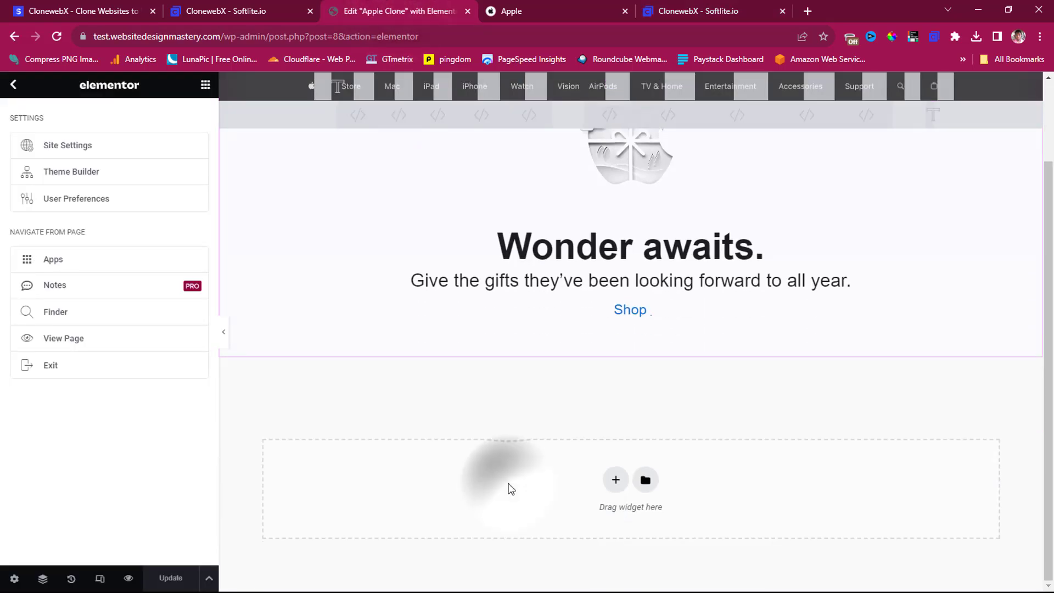
pyautogui.rightClick(509, 486)
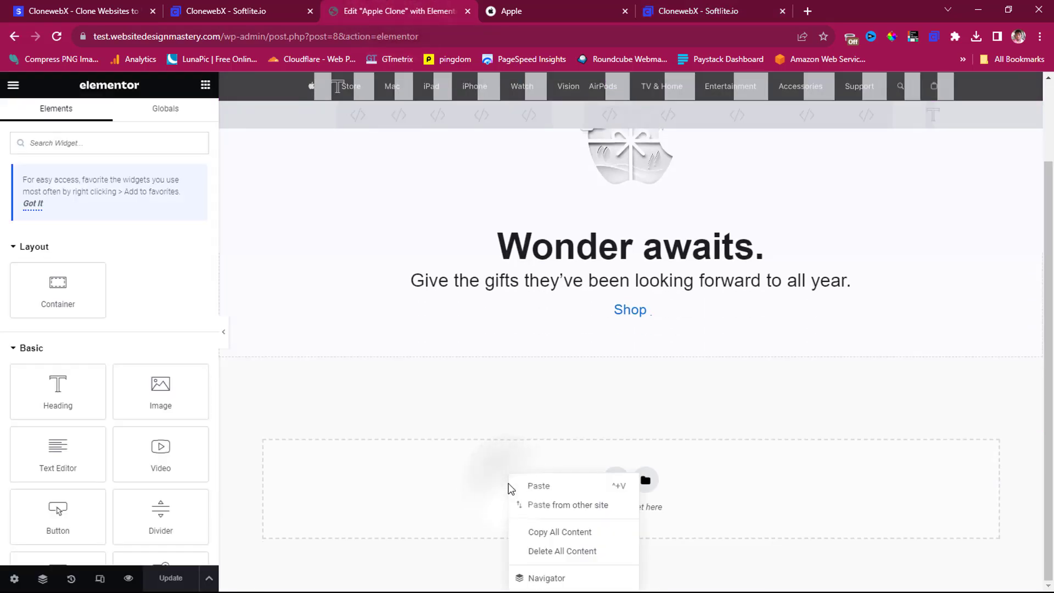
pyautogui.click(546, 505)
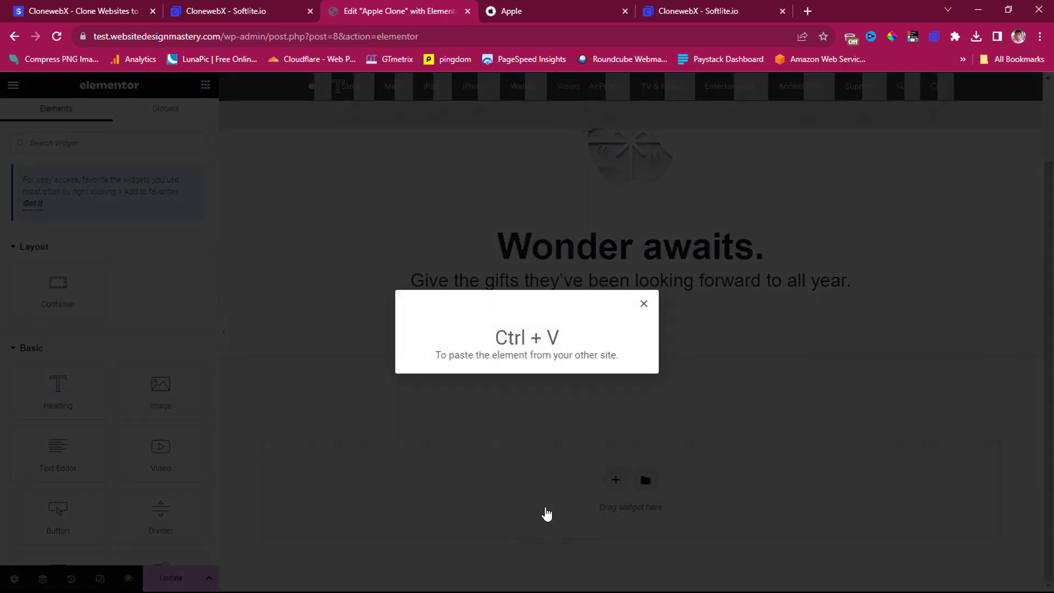
pyautogui.hotkey('ctrl', 'v')
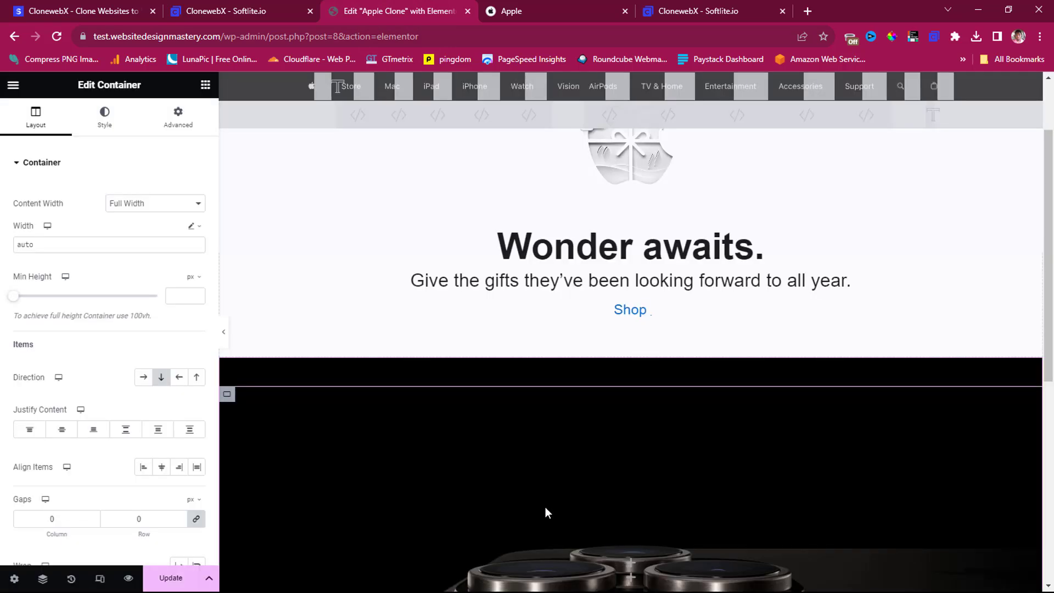
pyautogui.scroll(-7, 519, 461)
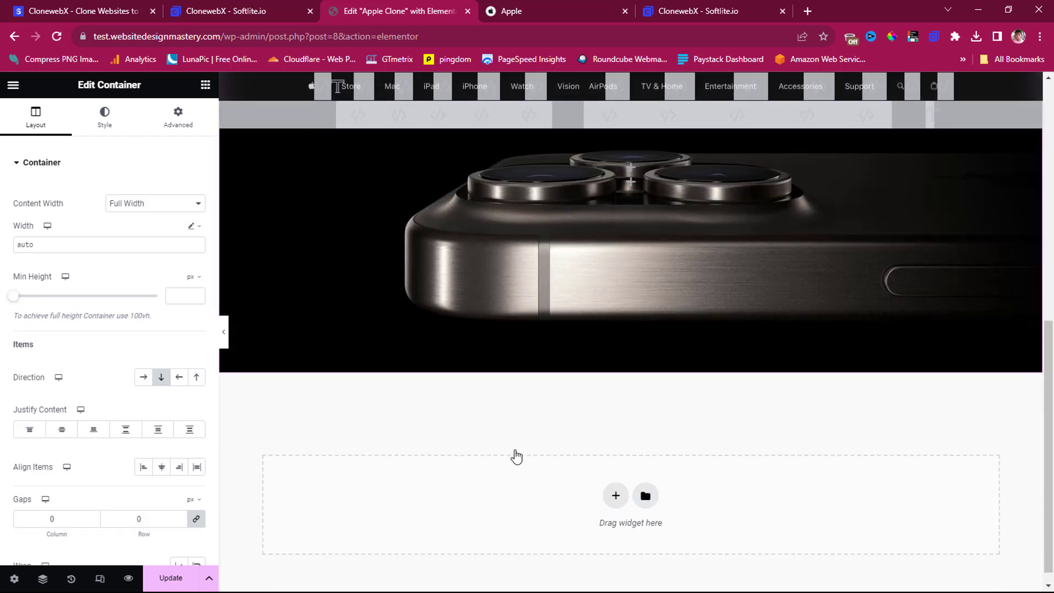
pyautogui.scroll(5, 515, 456)
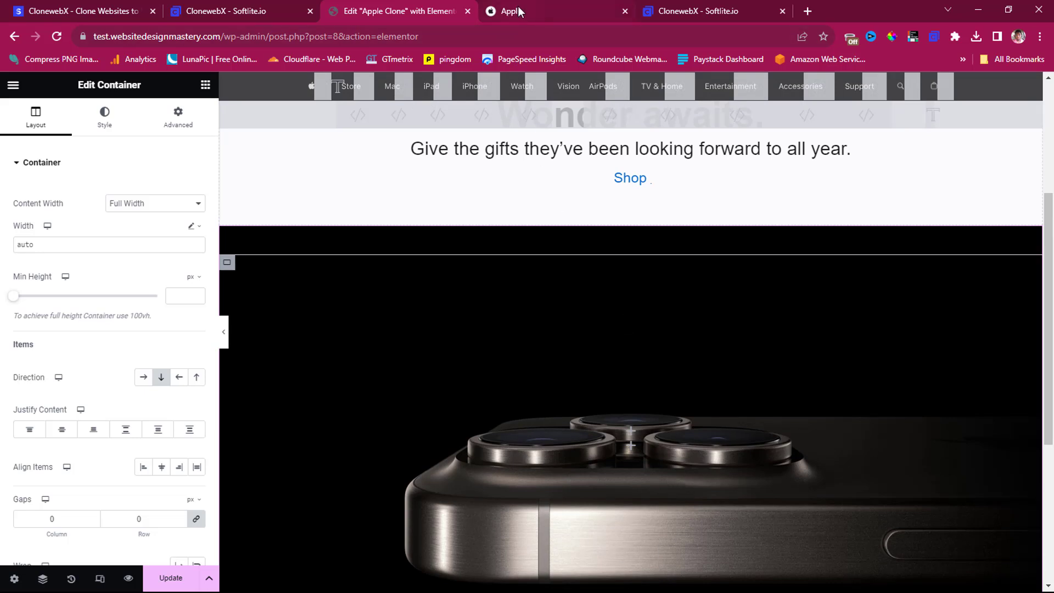
# Switch to the ClonewebX project, check the Apple Watch Series 9 section's selectors, and export its parent selector, div:nth-child(3) .theme-dark.
pyautogui.click(676, 10)
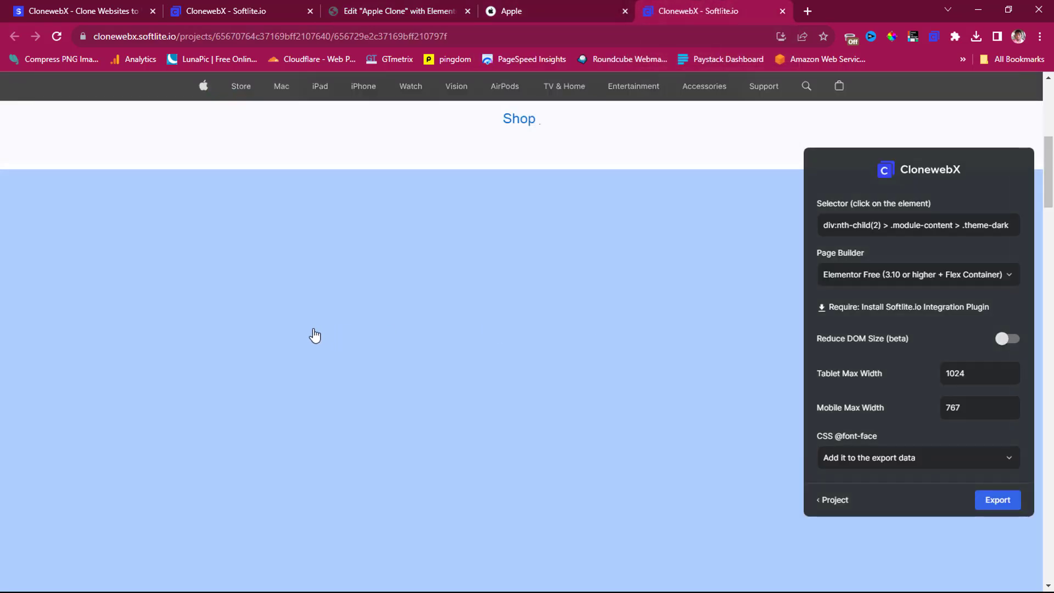
pyautogui.scroll(-5, 305, 327)
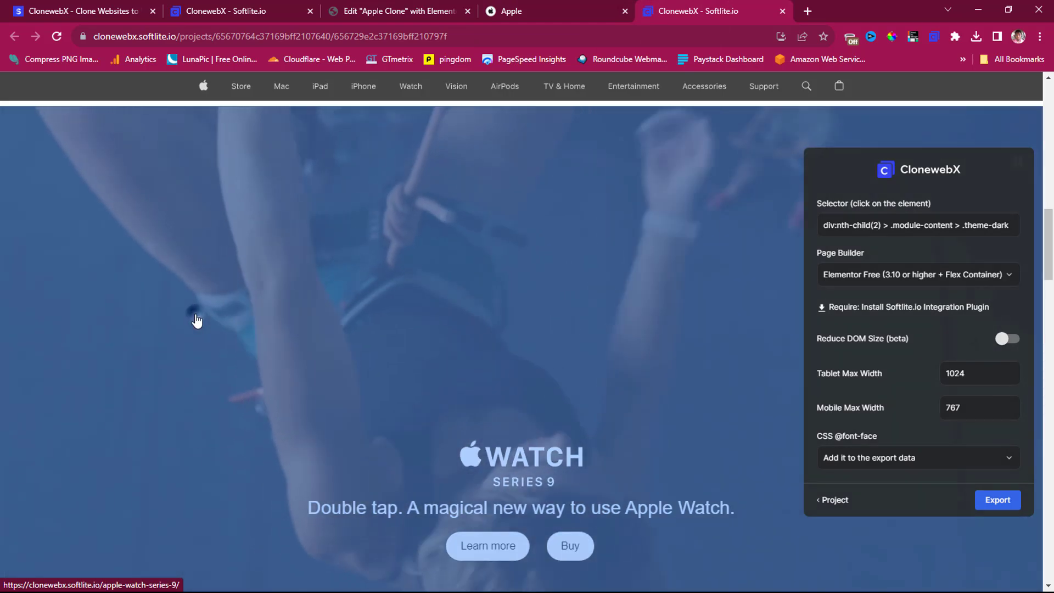
pyautogui.click(197, 321)
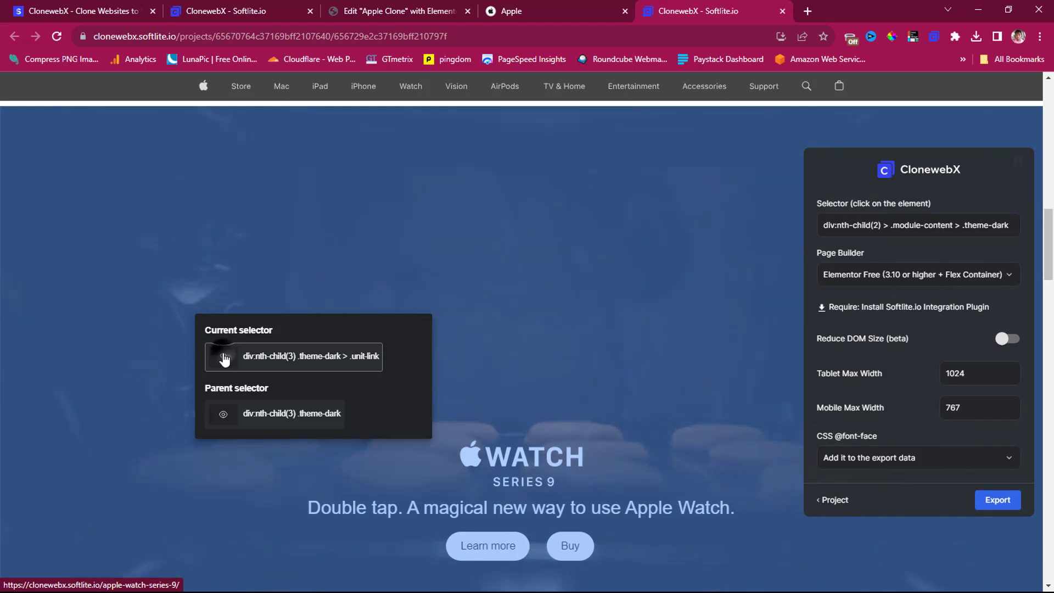
pyautogui.click(223, 357)
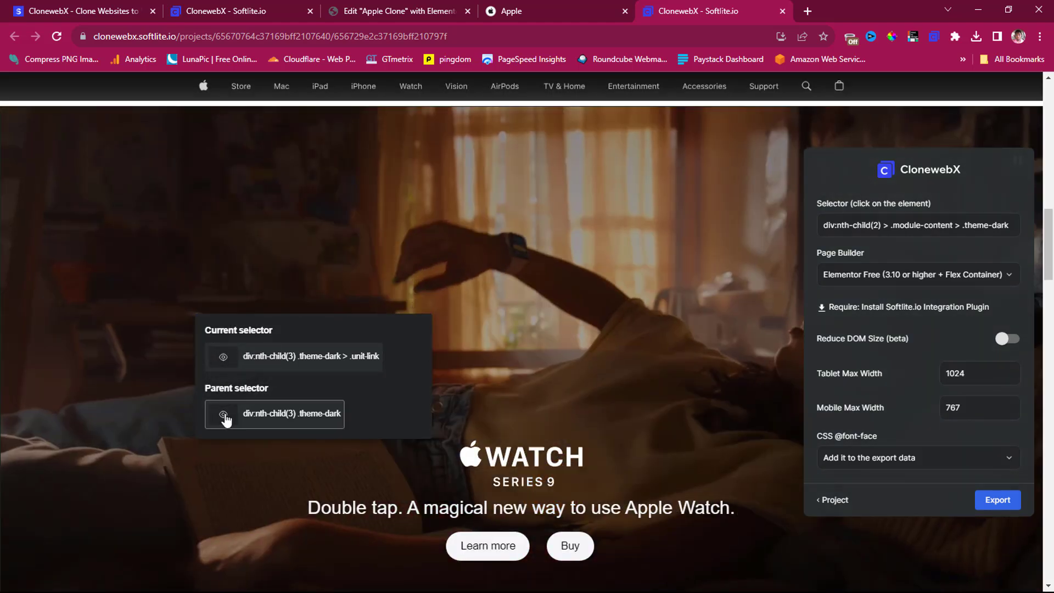
pyautogui.click(223, 415)
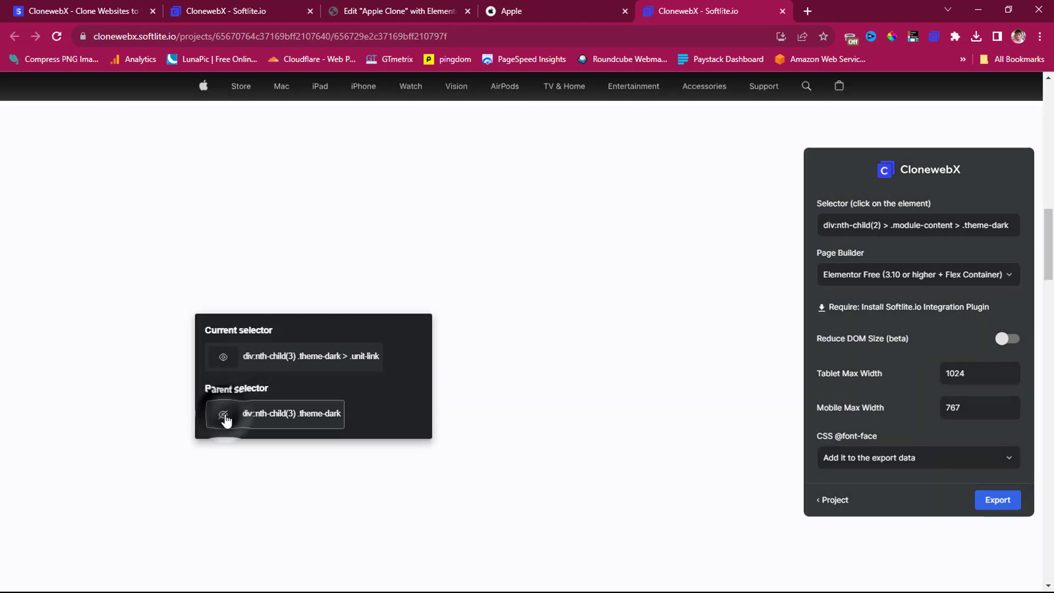
pyautogui.click(281, 423)
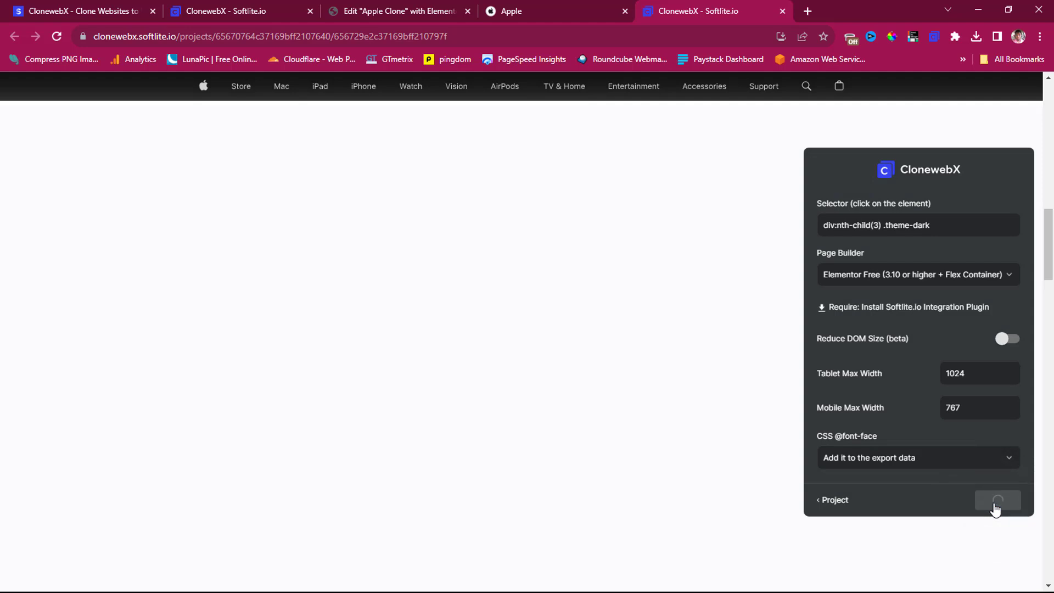
# Switch to the Elementor editor, paste the exported Apple Watch Series 9 section from the other site below iPhone 15 Pro, and review it.
pyautogui.click(373, 13)
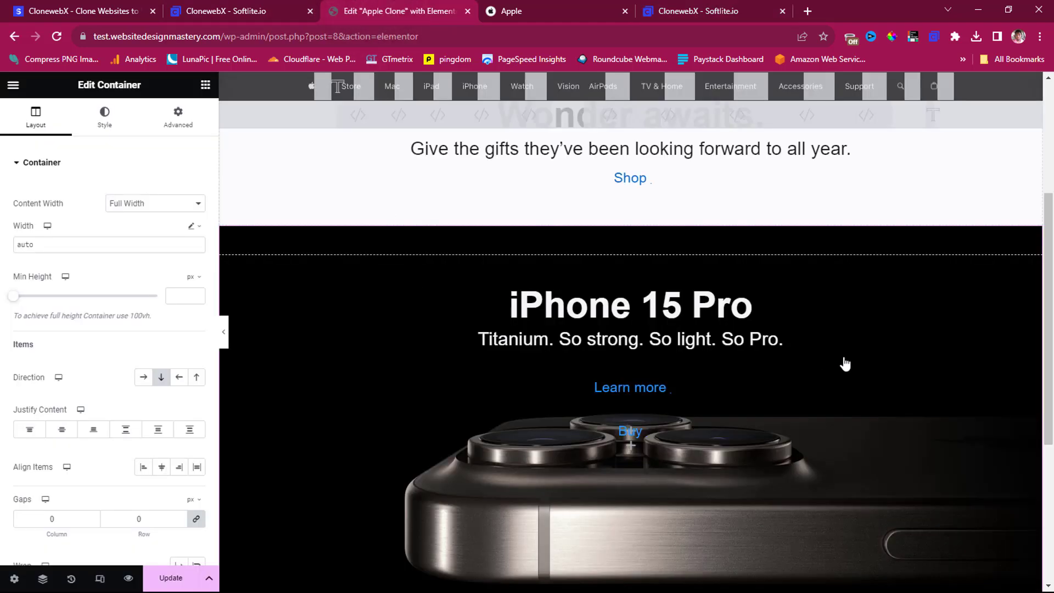
pyautogui.scroll(-5, 1043, 332)
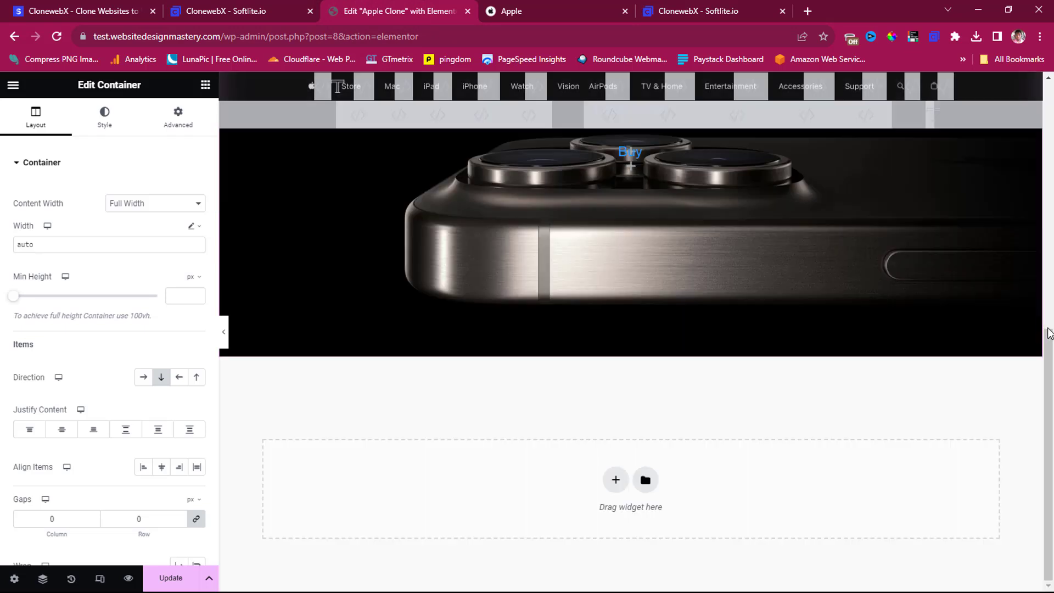
pyautogui.rightClick(543, 483)
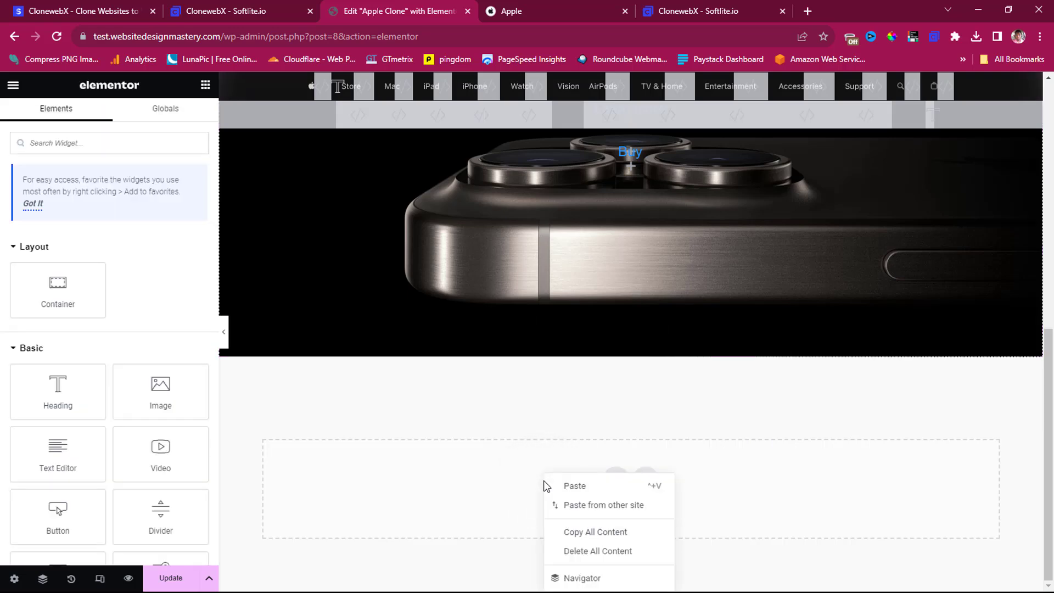
pyautogui.click(577, 503)
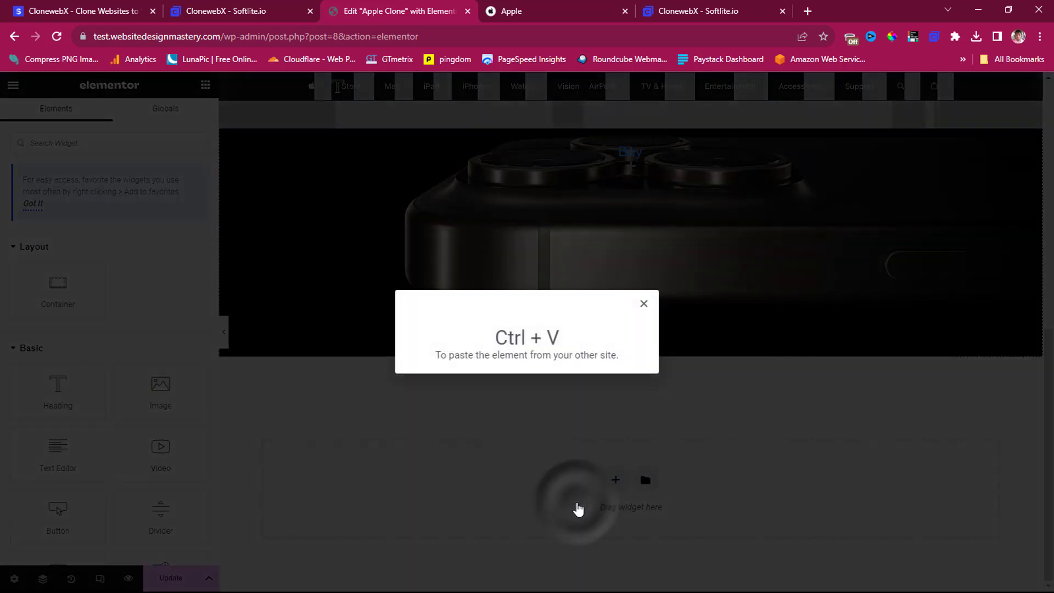
pyautogui.hotkey('ctrl', 'v')
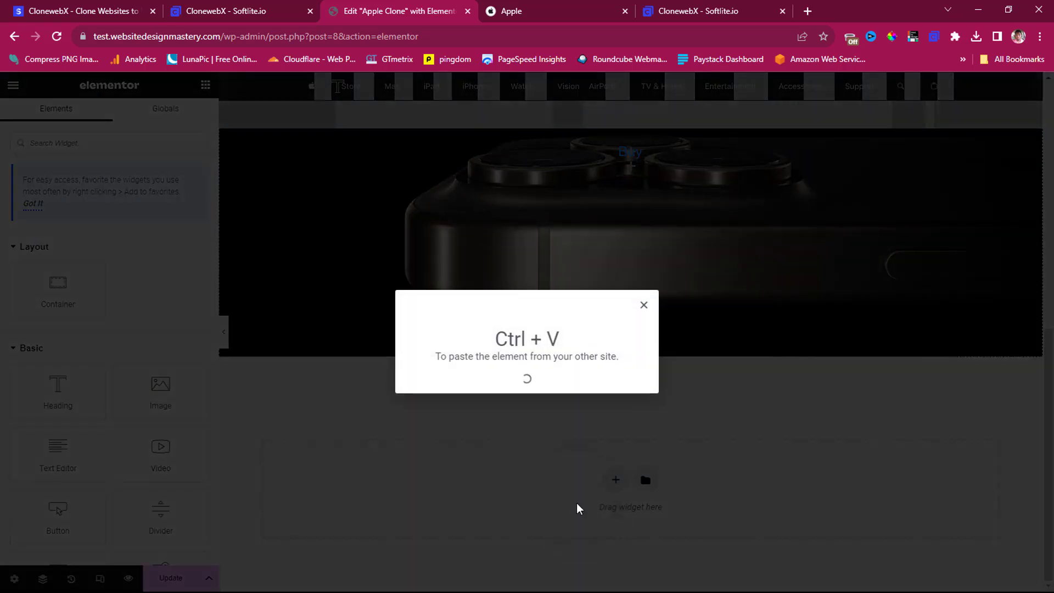
pyautogui.scroll(5, 576, 508)
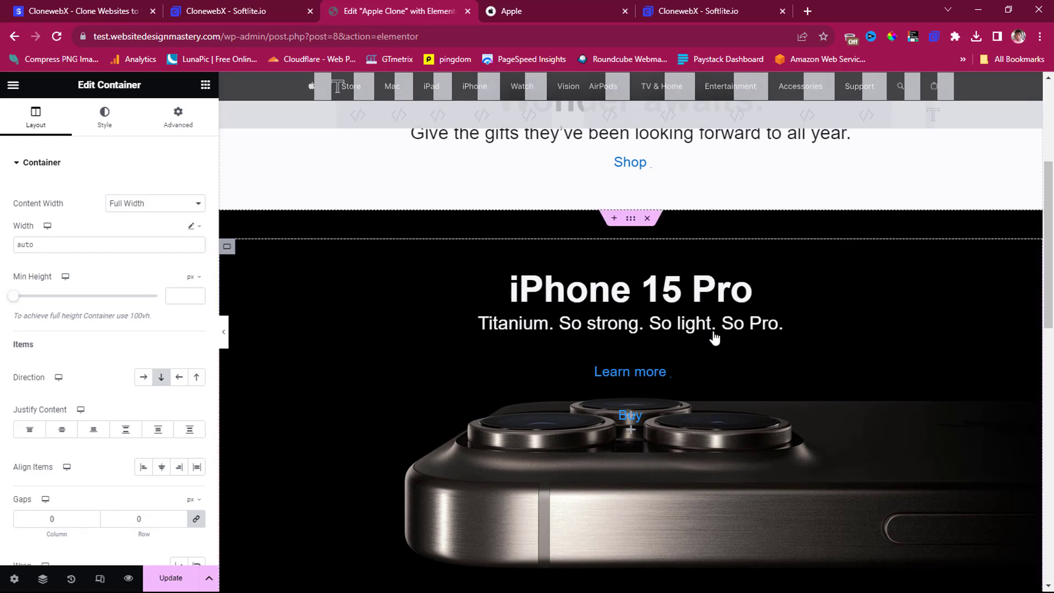
pyautogui.scroll(-5, 825, 340)
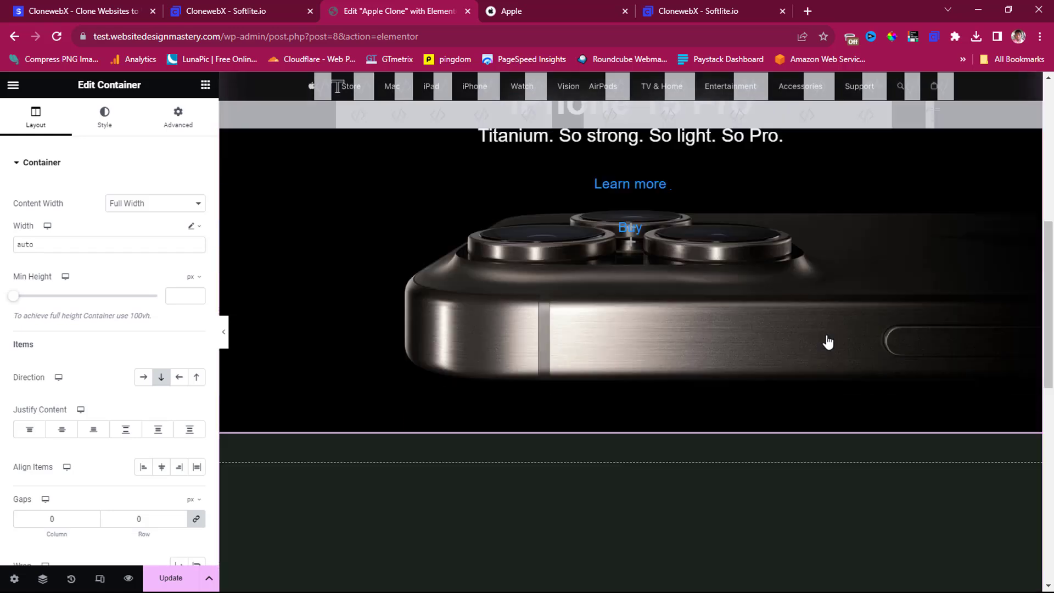
pyautogui.scroll(-3, 827, 342)
pyautogui.scroll(2, 826, 342)
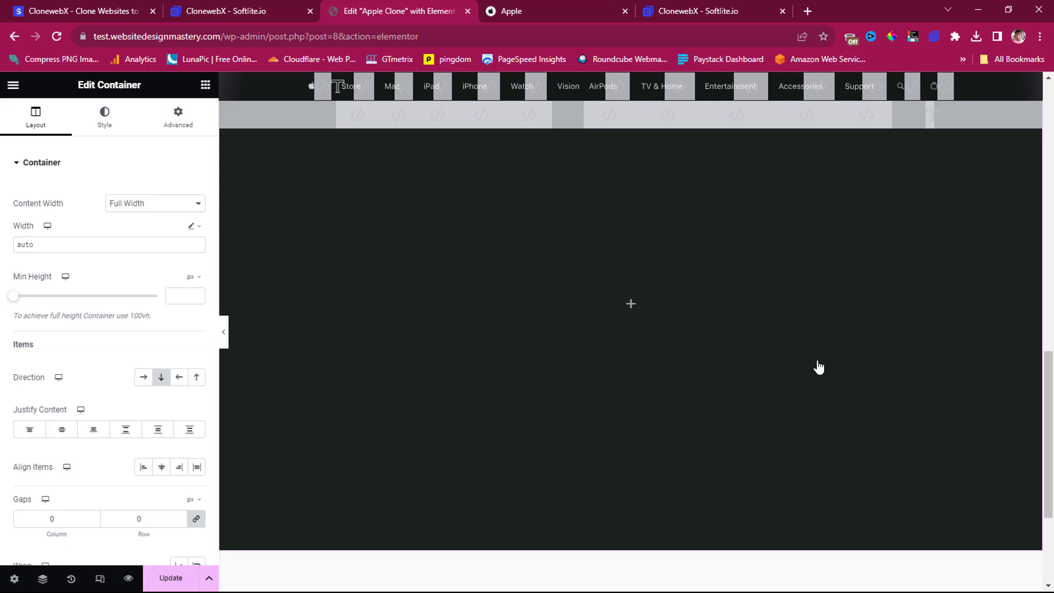
pyautogui.scroll(-3, 818, 367)
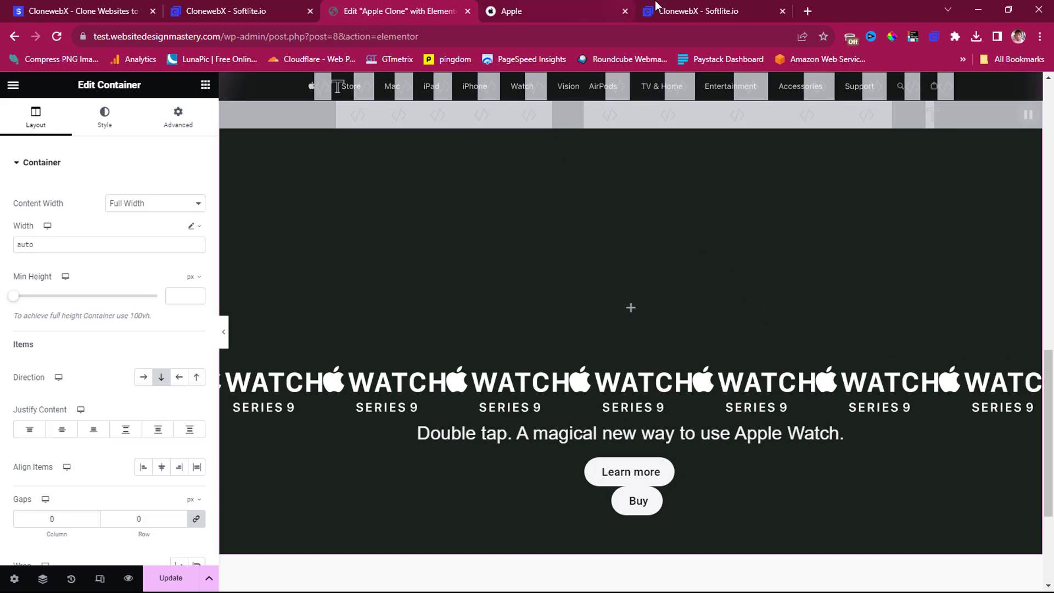
# Switch to the ClonewebX project and toggle the visibility of the product grid's current selector, .homepage-section:nth-child(2), to check what it covers.
pyautogui.click(680, 10)
pyautogui.scroll(-10, 435, 254)
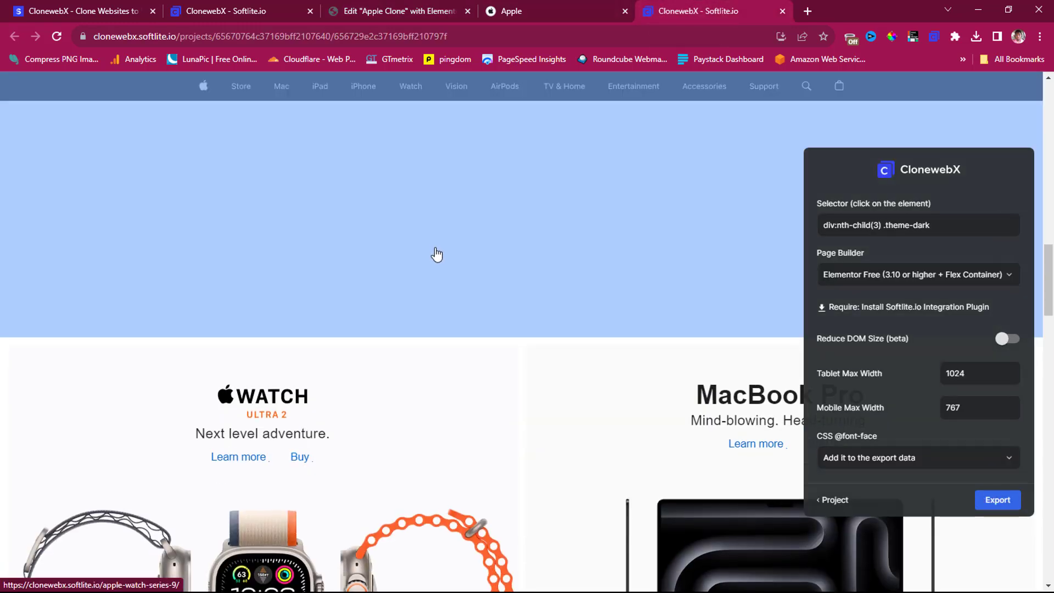
pyautogui.scroll(2, 346, 287)
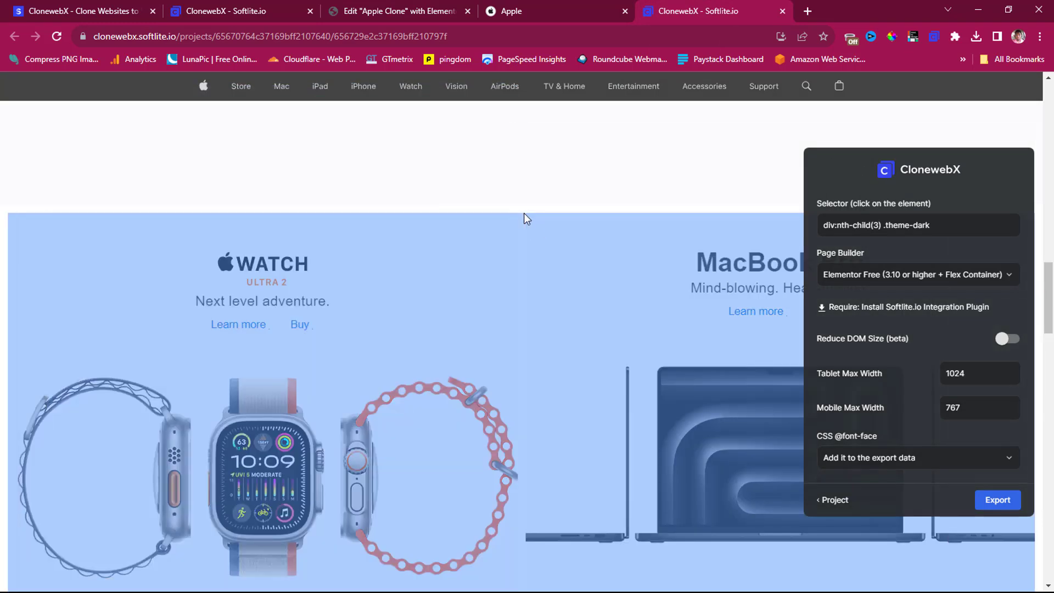
pyautogui.click(524, 213)
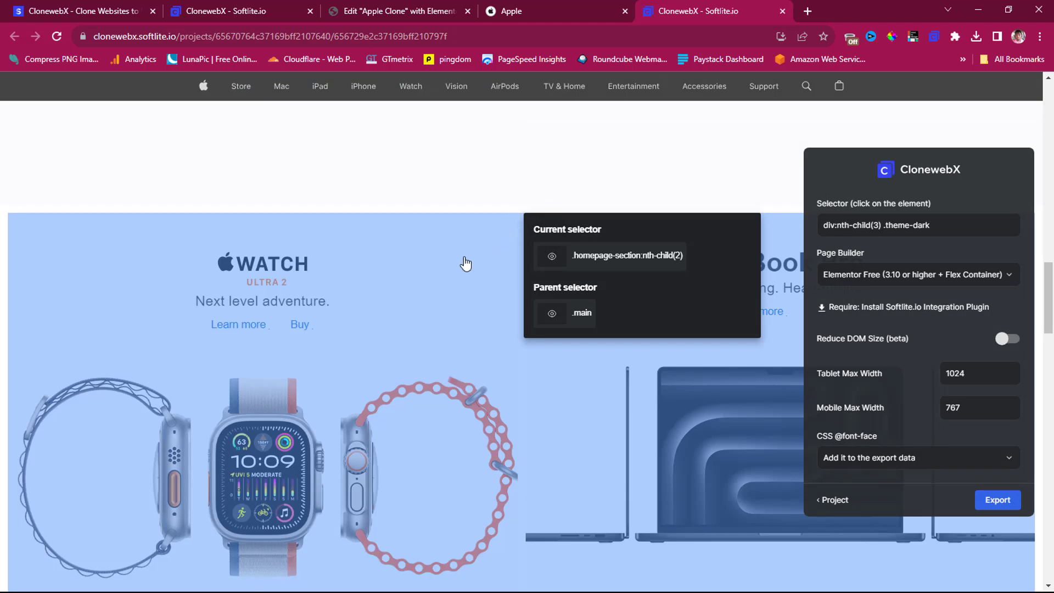
pyautogui.scroll(-3, 464, 263)
pyautogui.scroll(-3, 463, 265)
pyautogui.scroll(7, 463, 265)
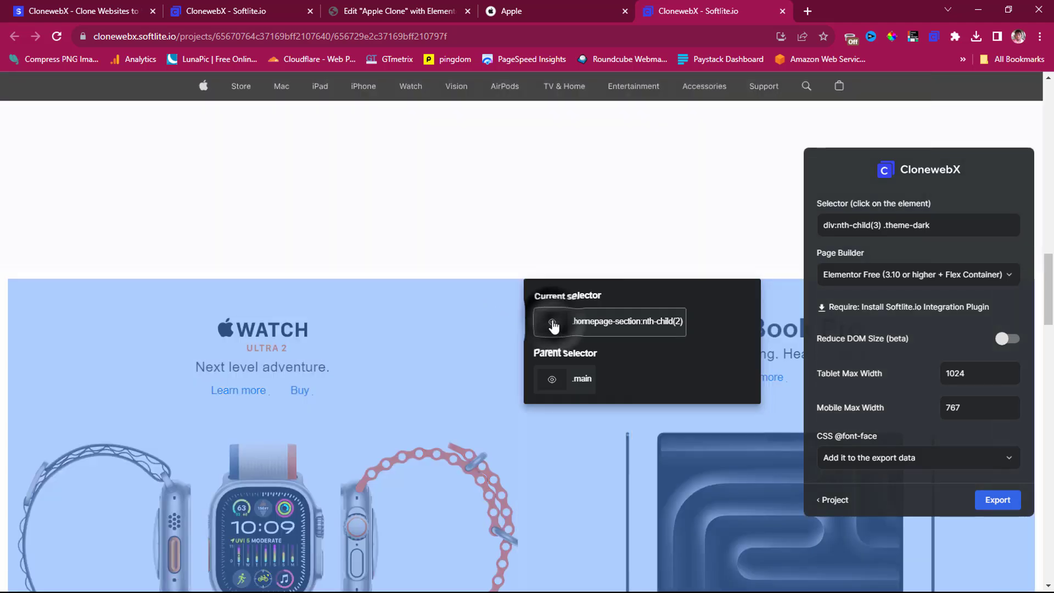
pyautogui.click(552, 323)
pyautogui.click(552, 324)
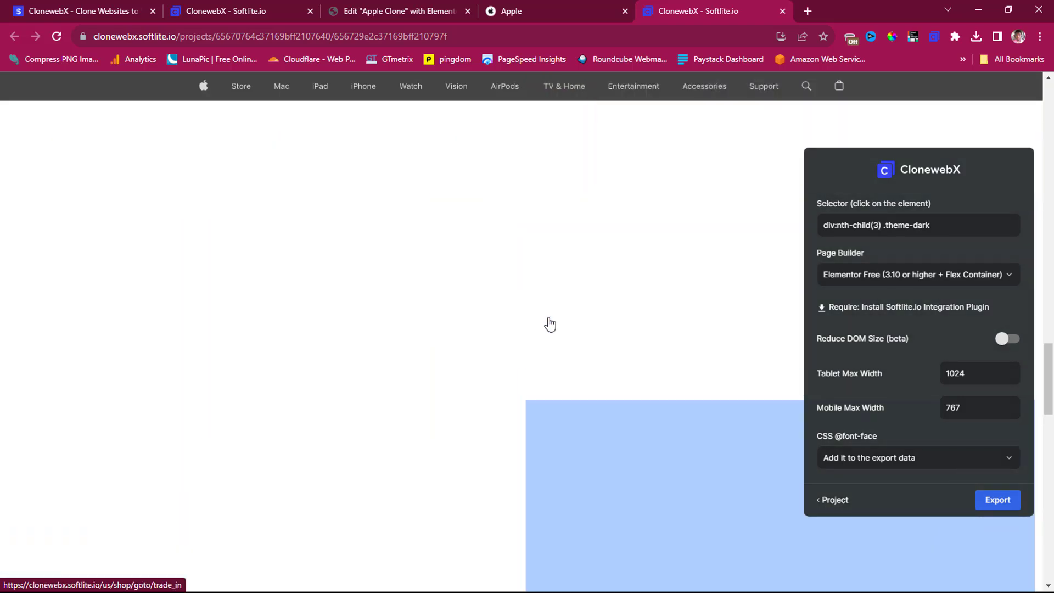
# Select the product grid's current selector, .homepage-section:nth-child(2), and export it for Elementor.
pyautogui.click(550, 324)
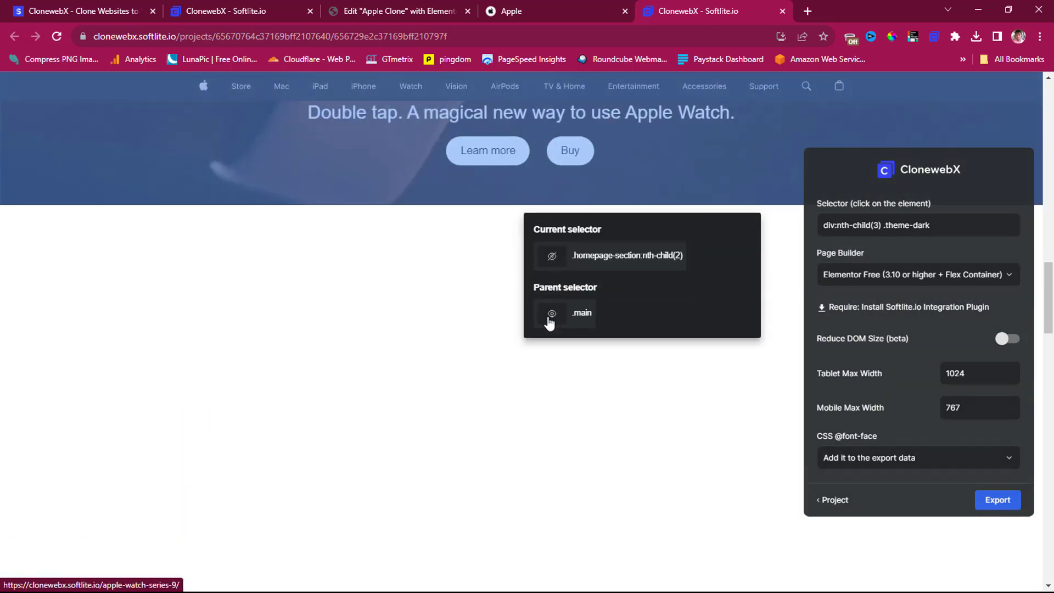
pyautogui.click(593, 265)
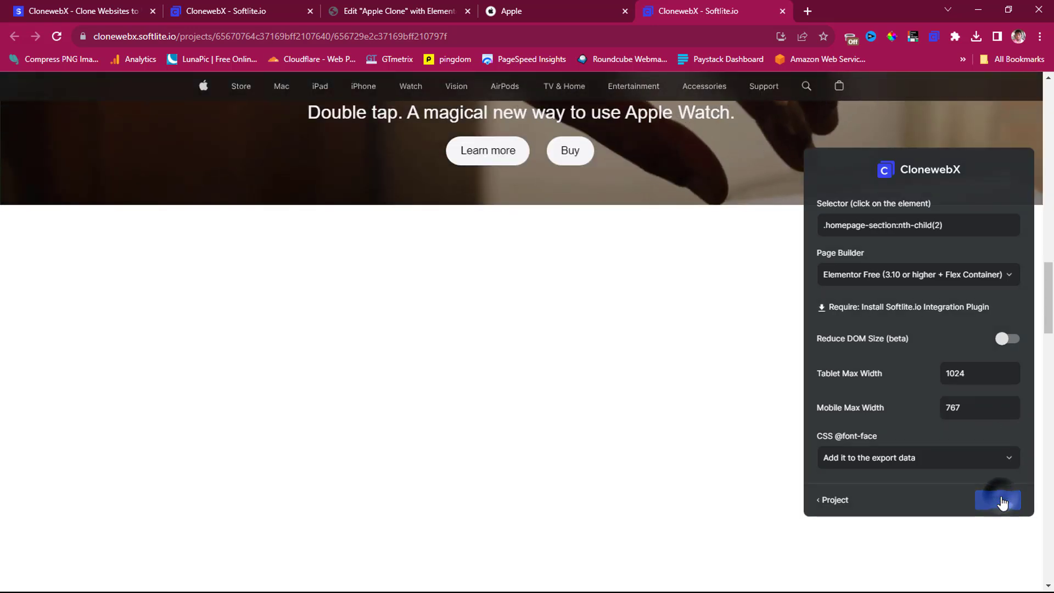
pyautogui.click(999, 500)
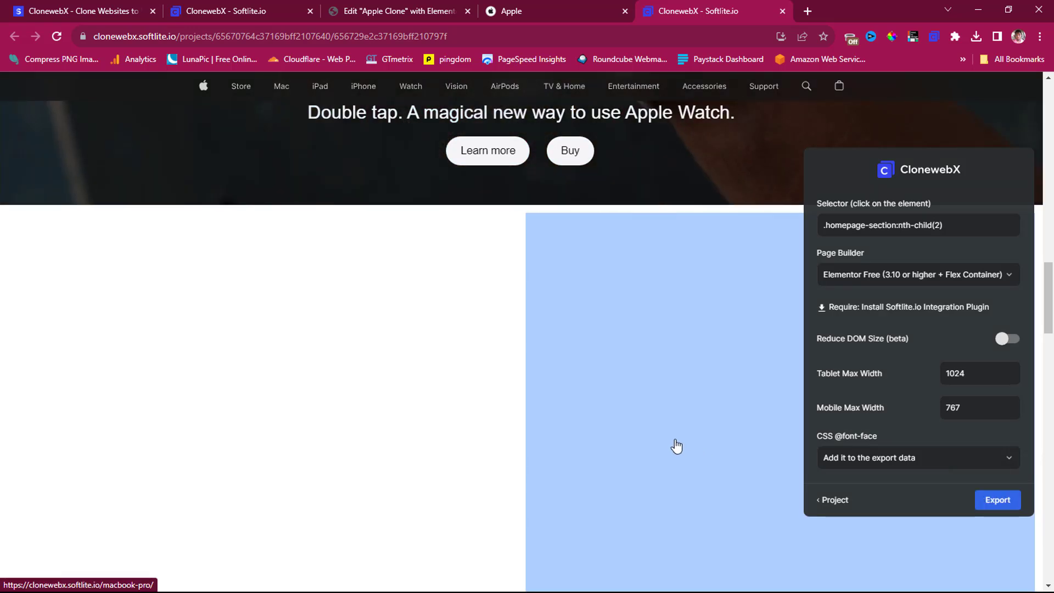
# Switch to the Elementor editor and paste the exported product grid from the other site below the Apple Watch Series 9 section.
pyautogui.click(375, 10)
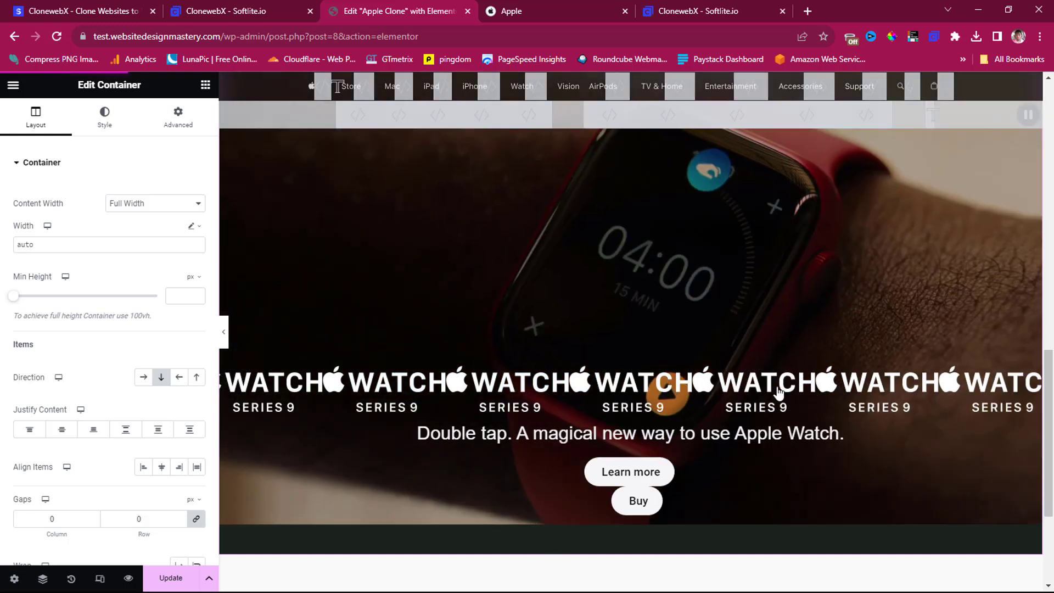
pyautogui.scroll(-3, 511, 336)
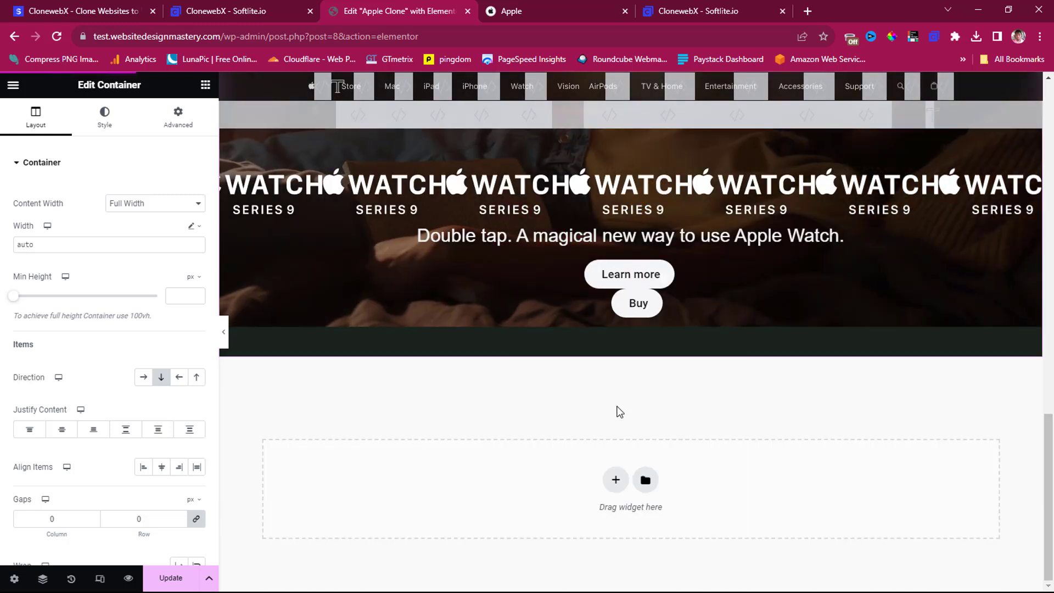
pyautogui.click(527, 491)
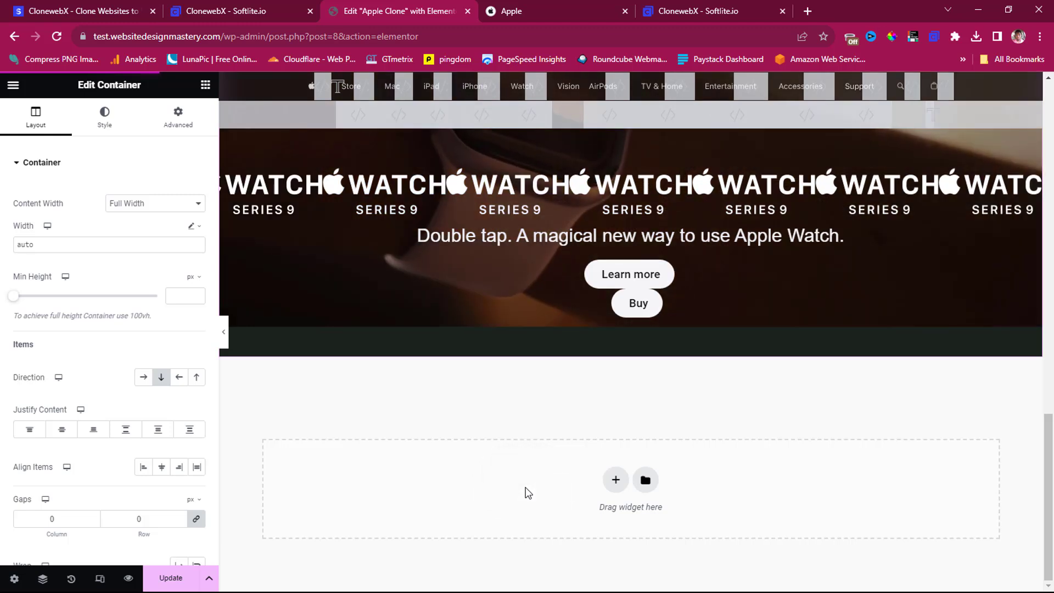
pyautogui.rightClick(527, 491)
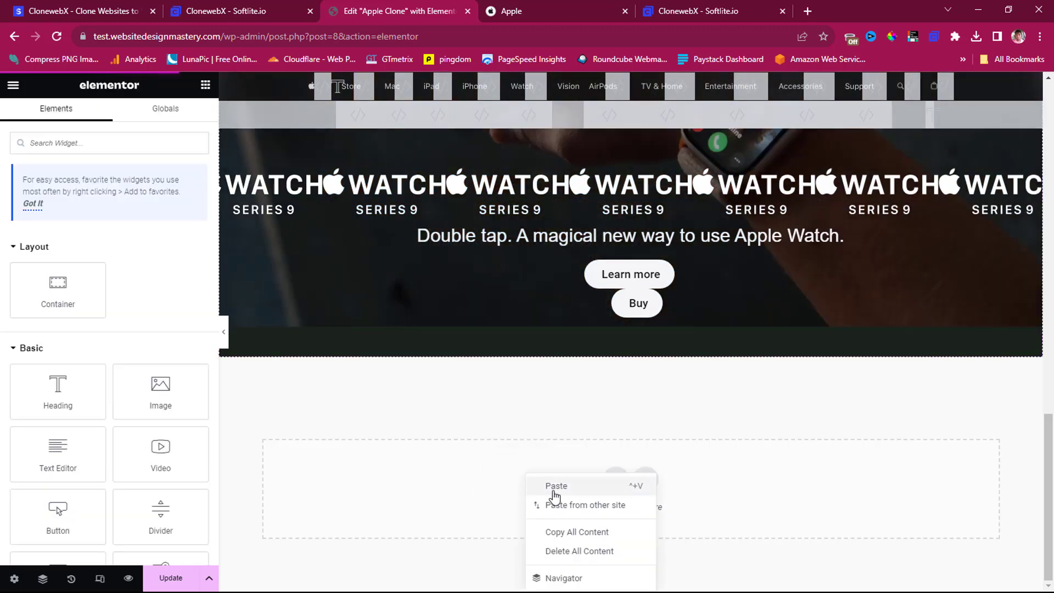
pyautogui.click(567, 505)
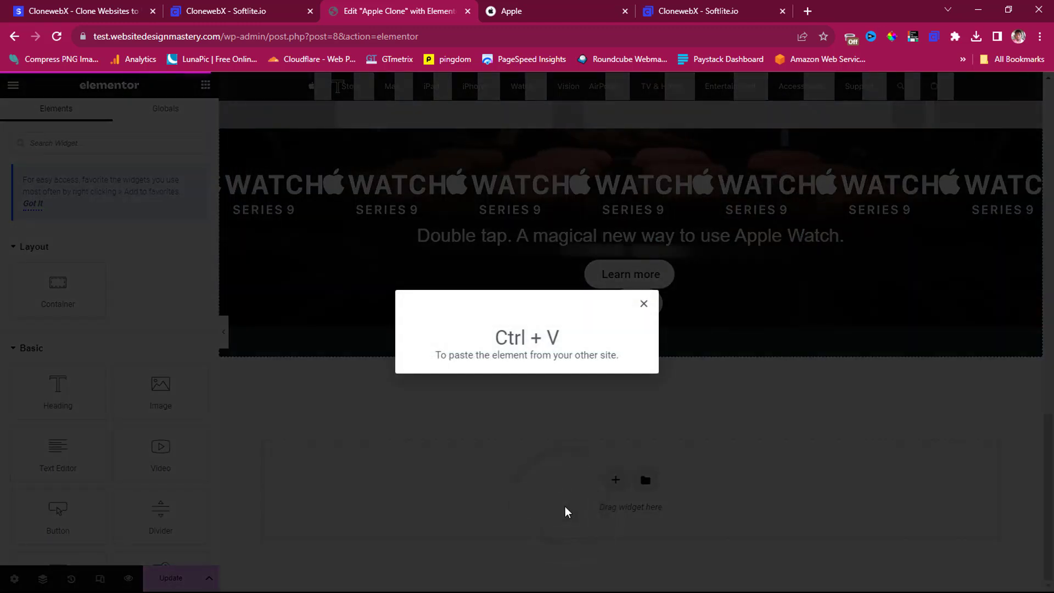
pyautogui.hotkey('ctrl', 'v')
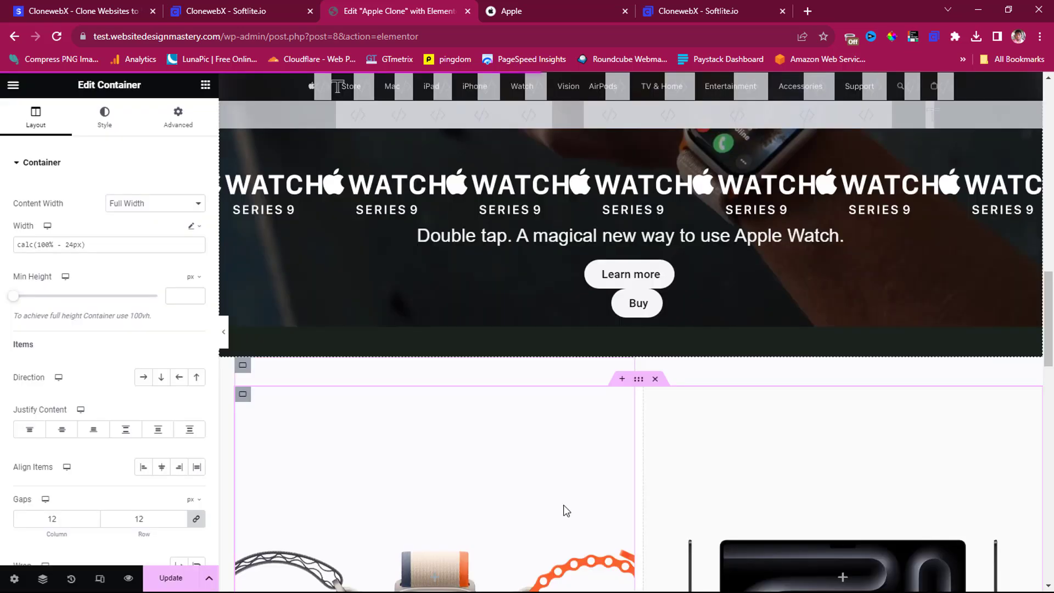
# Review the pasted product grid from Apple Watch Ultra 2 to the Trade In card, and compare it with the Apple Watch Series 9 section.
pyautogui.scroll(-3, 605, 414)
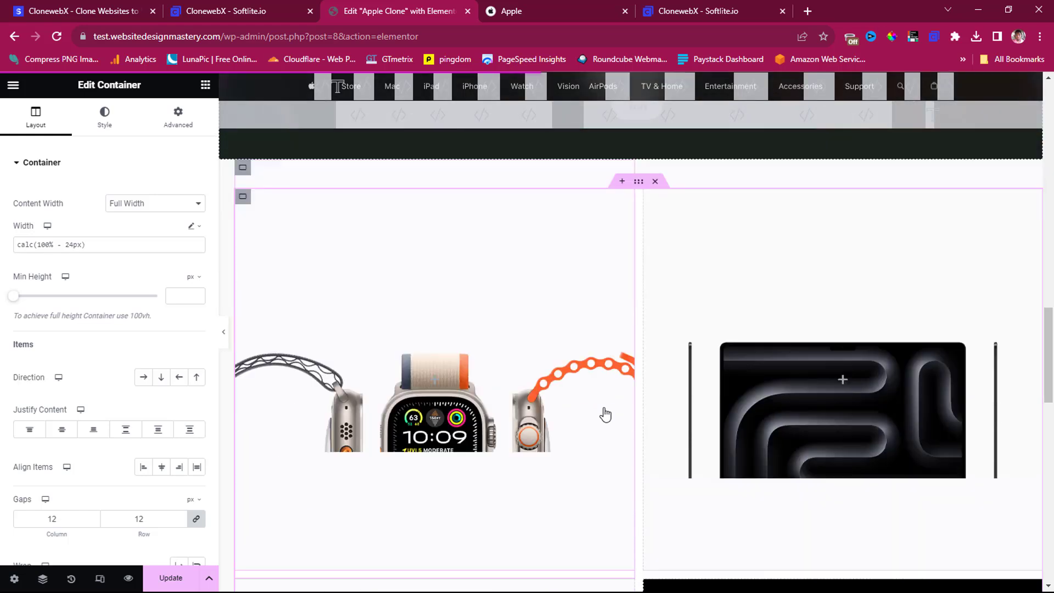
pyautogui.scroll(-3, 605, 414)
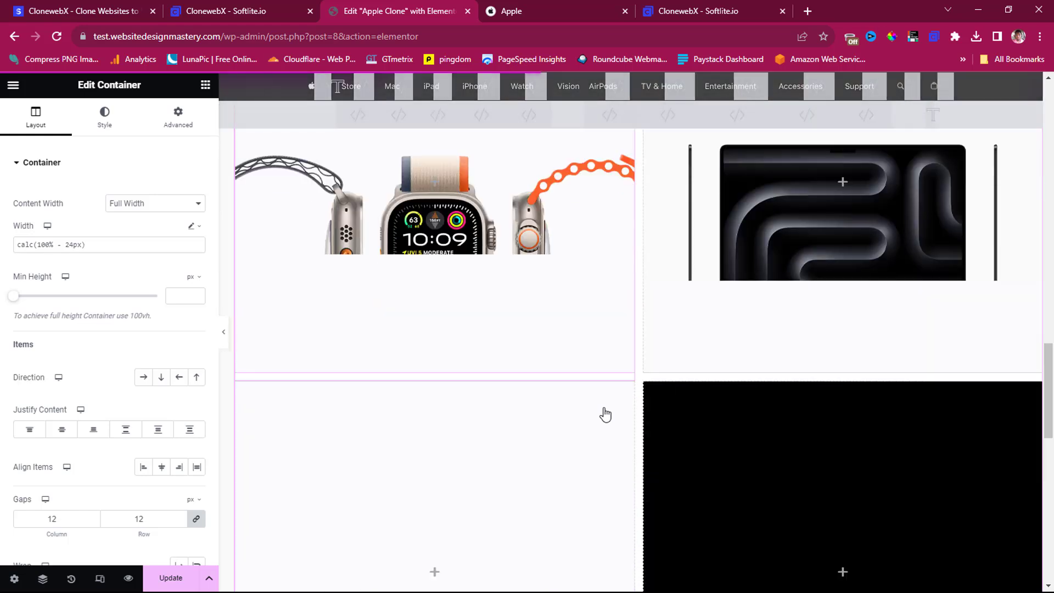
pyautogui.scroll(-5, 605, 414)
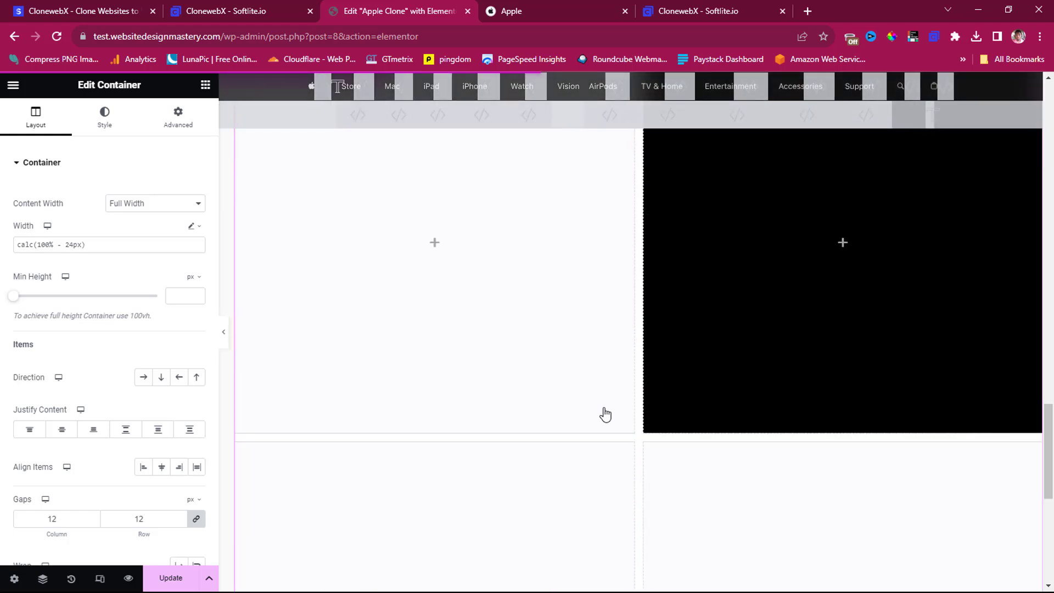
pyautogui.scroll(5, 605, 414)
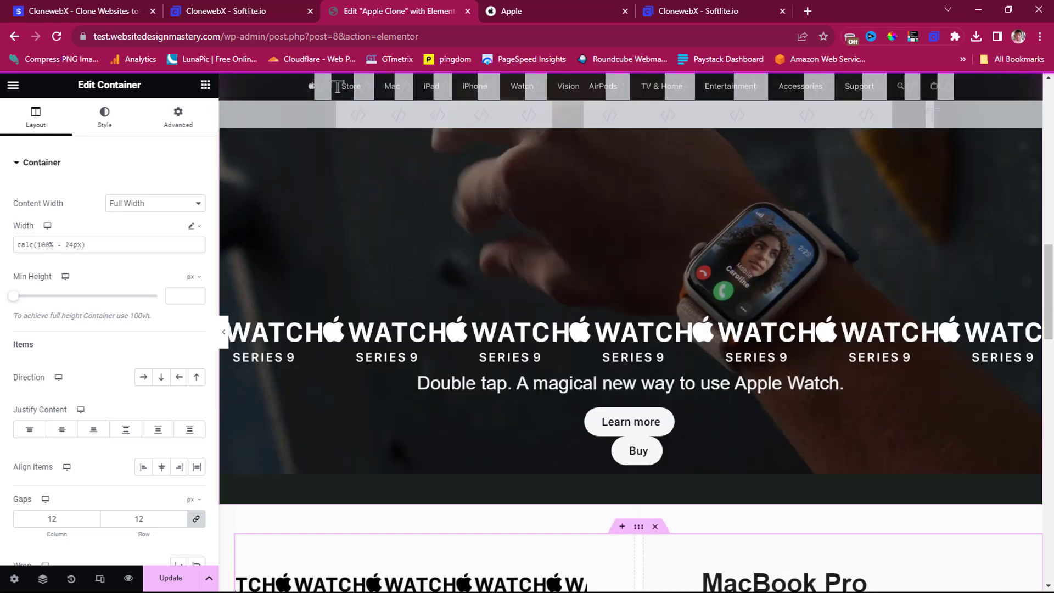
pyautogui.scroll(-6, 605, 415)
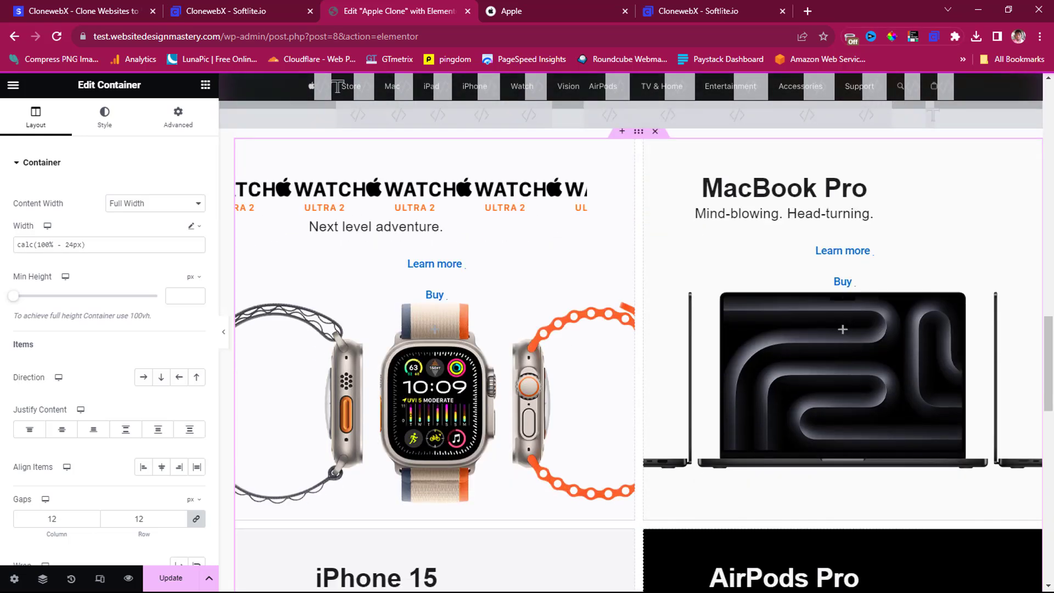
pyautogui.scroll(-4, 637, 360)
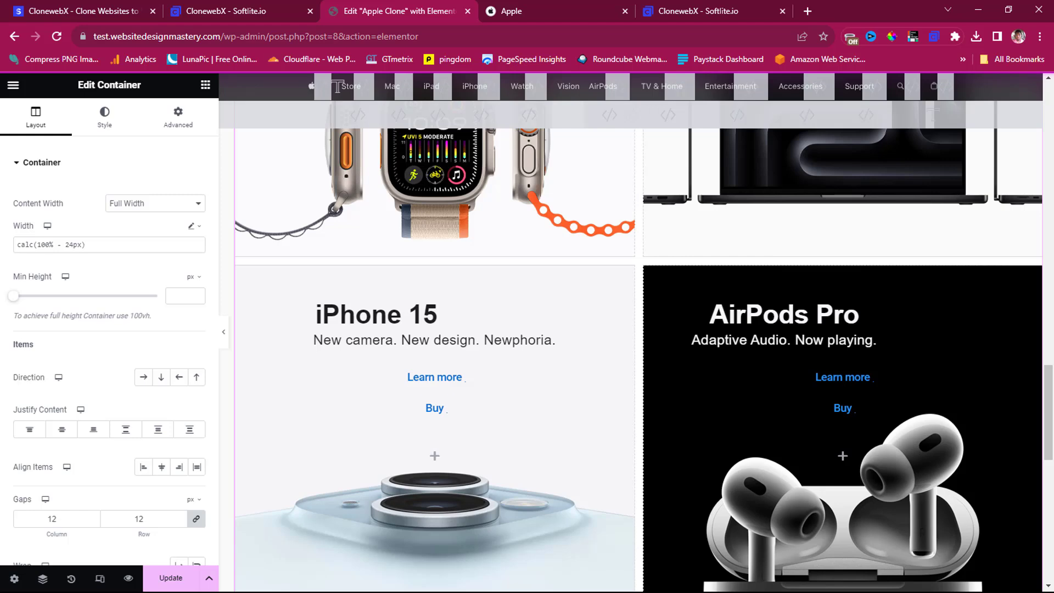
pyautogui.scroll(-8, 337, 86)
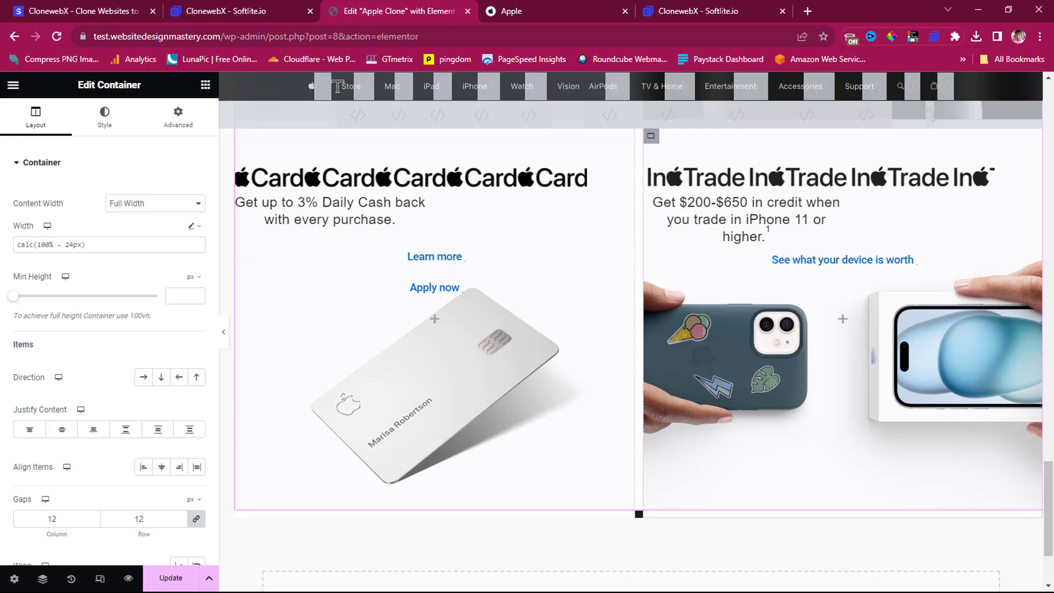
pyautogui.scroll(-2, 337, 86)
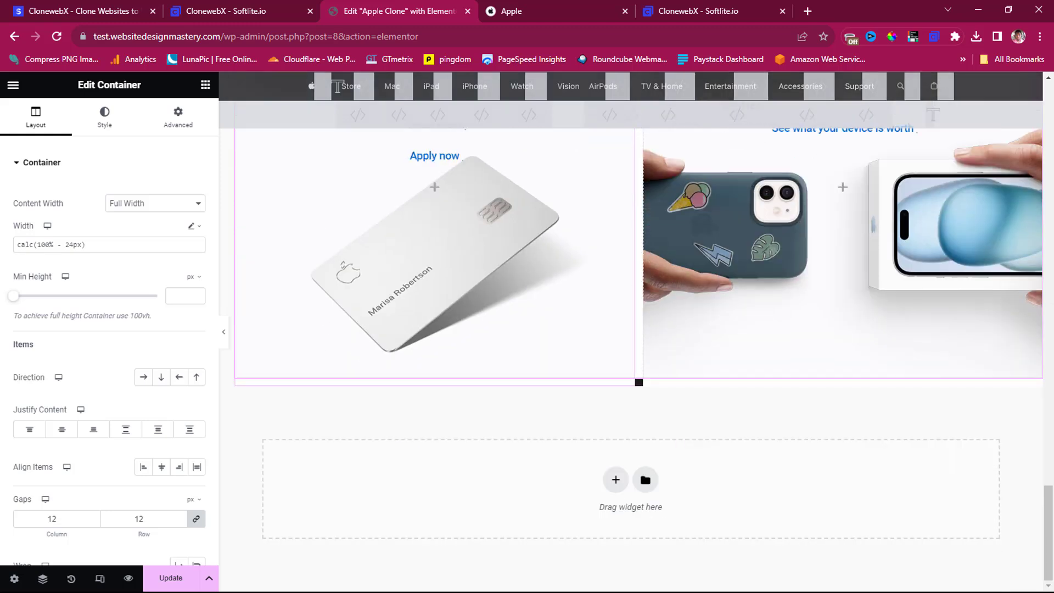
pyautogui.scroll(15, 337, 86)
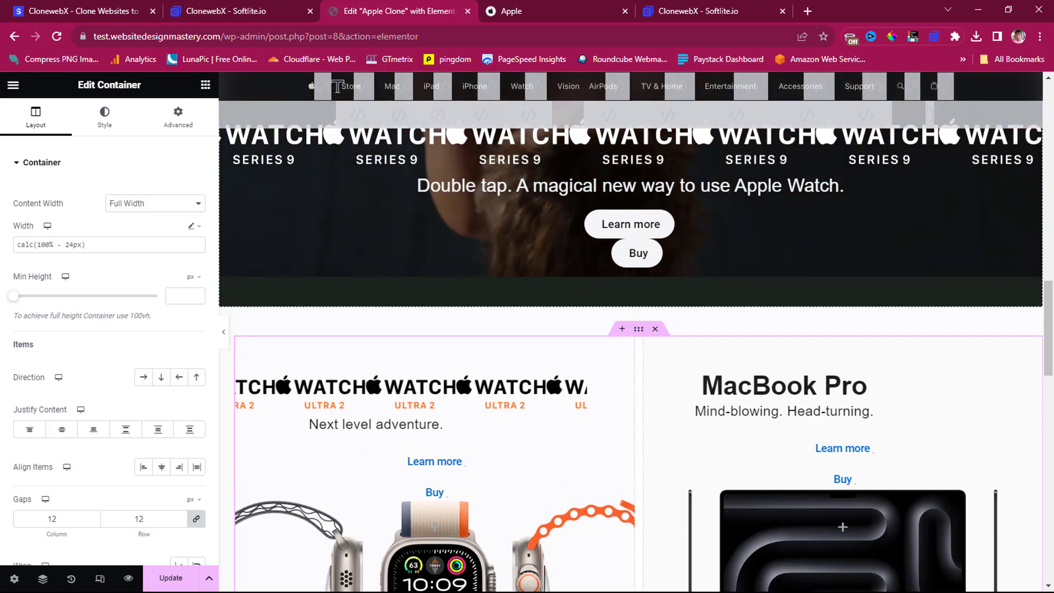
pyautogui.scroll(3, 337, 86)
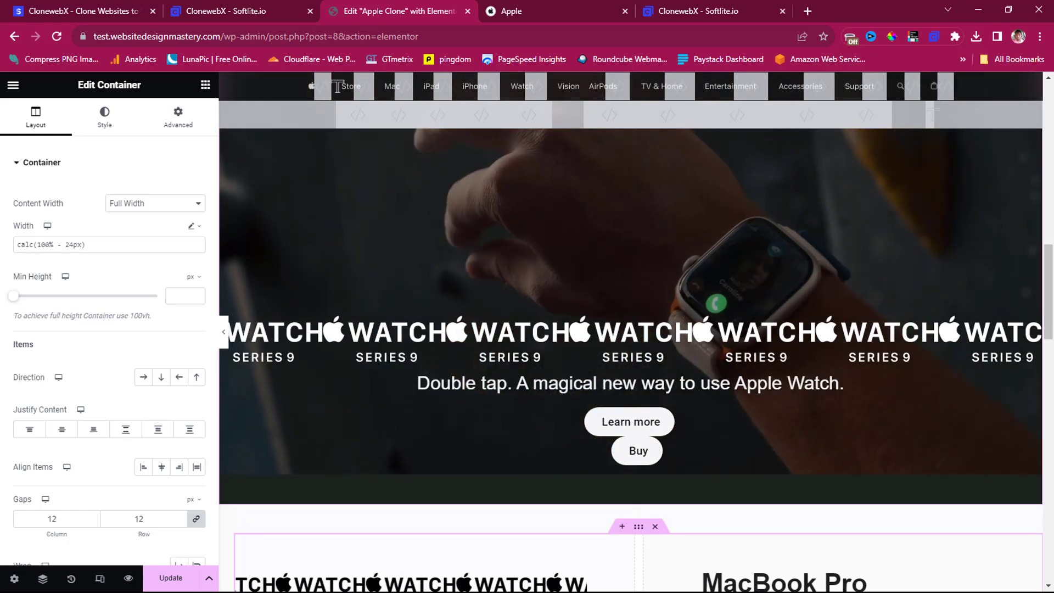
pyautogui.scroll(-6, 337, 86)
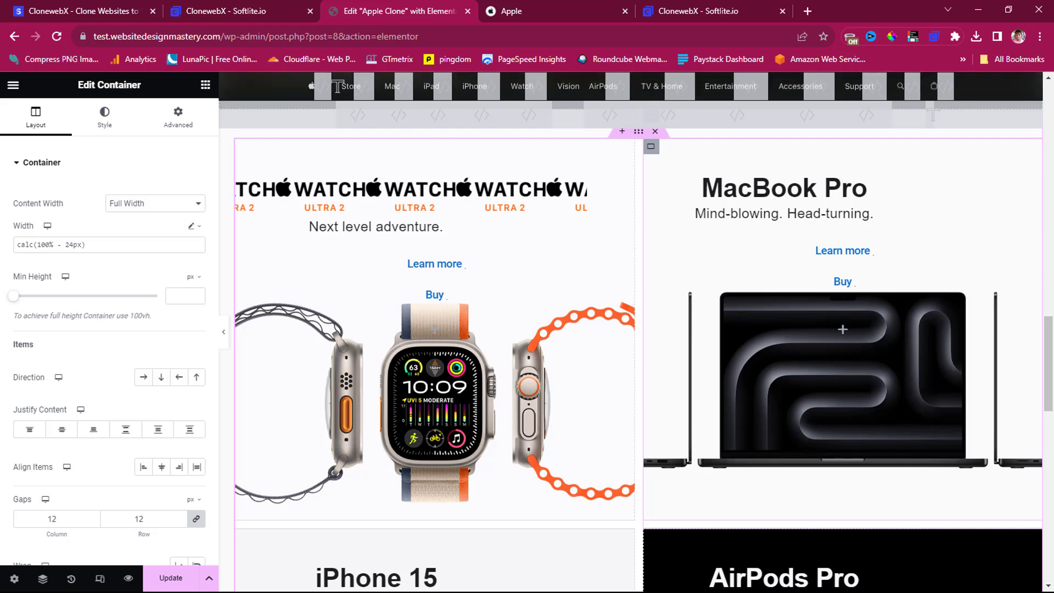
pyautogui.scroll(6, 594, 199)
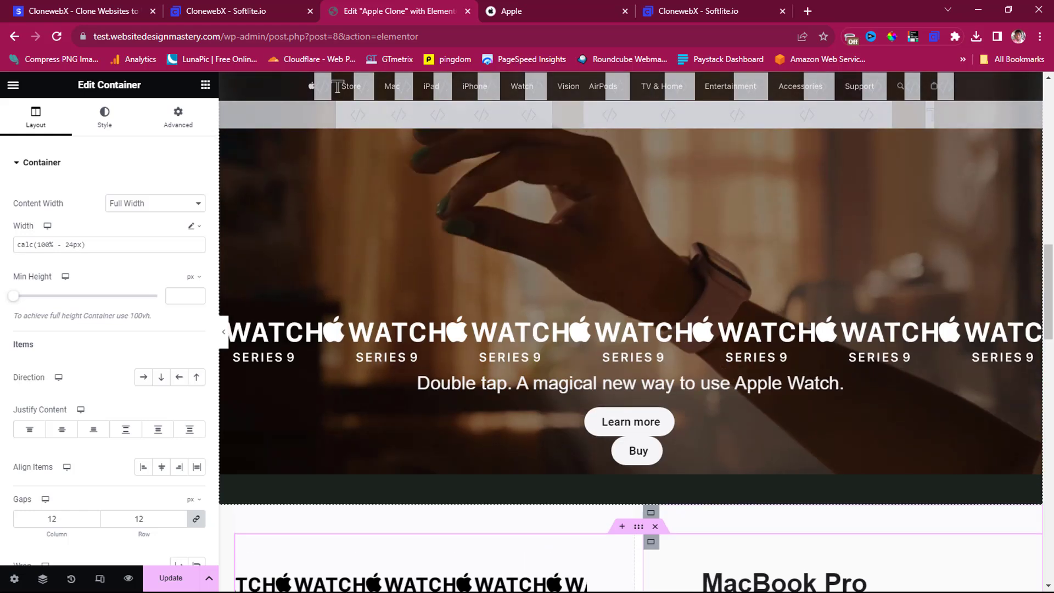
pyautogui.scroll(-2, 595, 199)
pyautogui.scroll(1, 594, 199)
# Open the Navigator, expand the Apple Watch Series 9 container, and select its first heading.
pyautogui.click(594, 199)
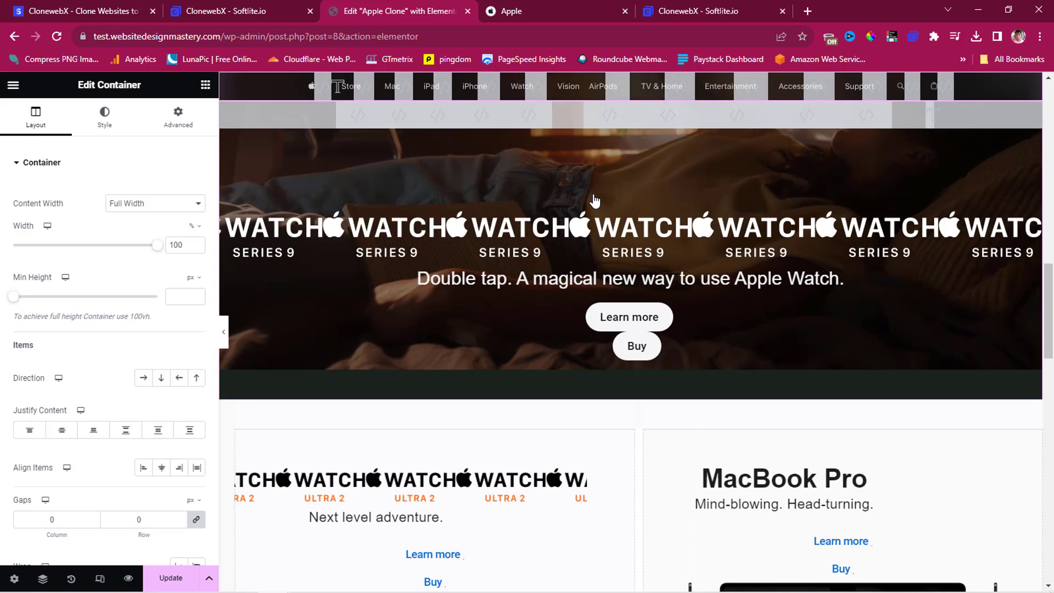
pyautogui.click(41, 581)
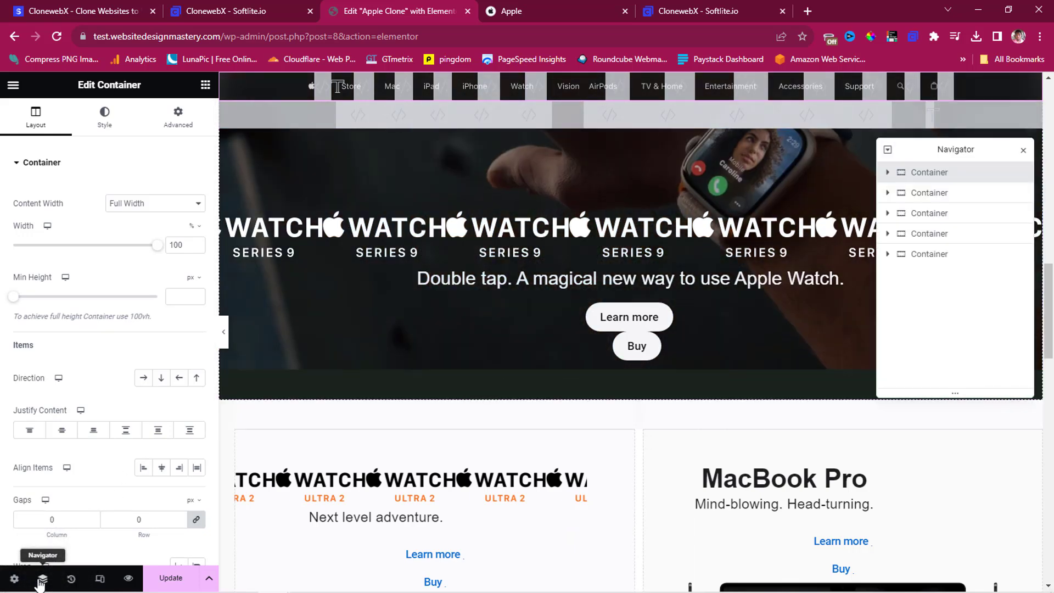
pyautogui.scroll(10, 656, 252)
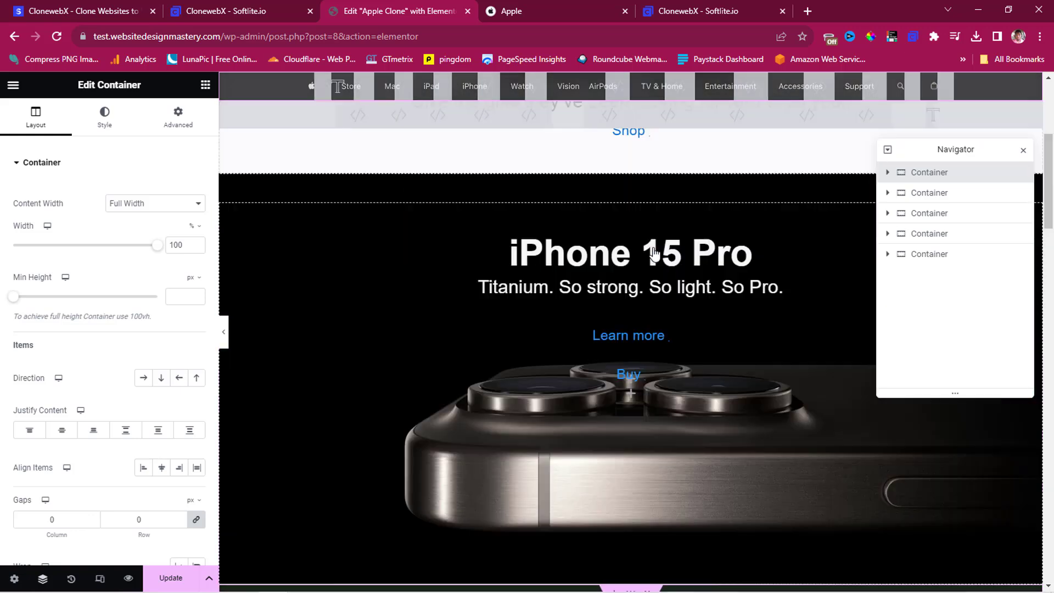
pyautogui.scroll(-10, 655, 253)
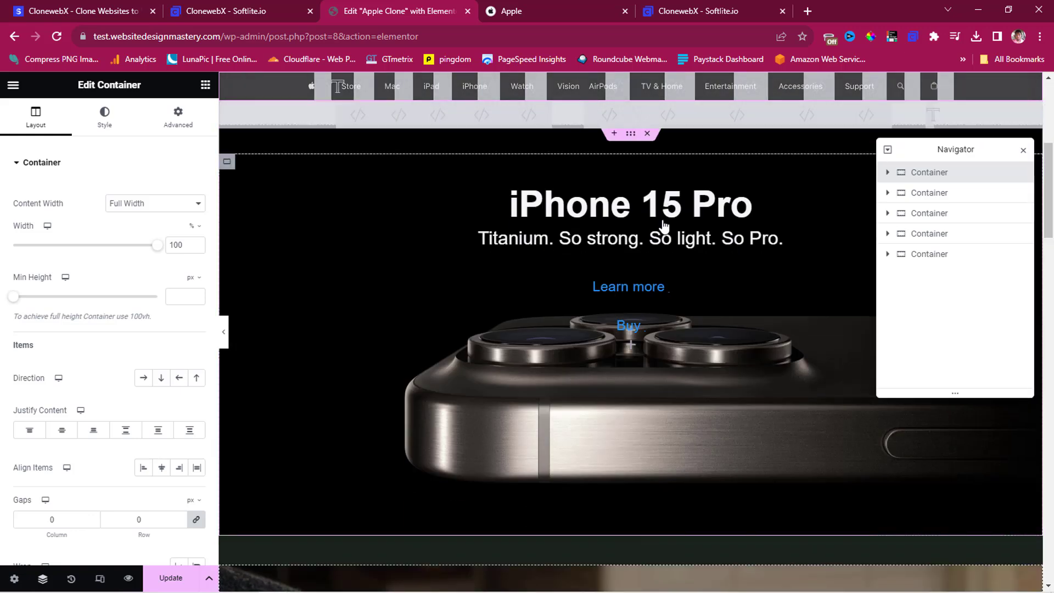
pyautogui.scroll(-3, 666, 234)
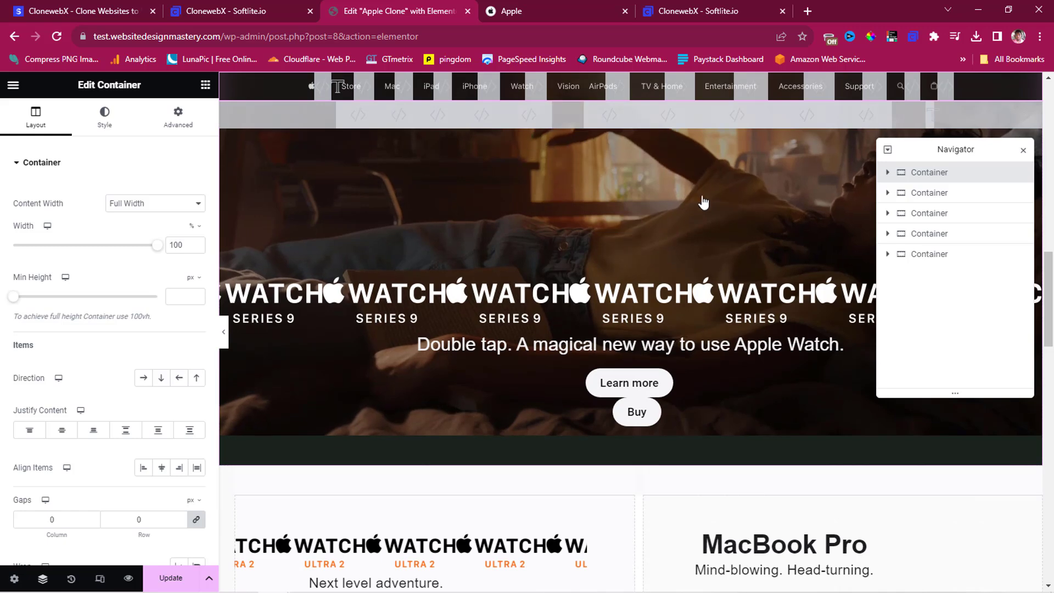
pyautogui.click(887, 234)
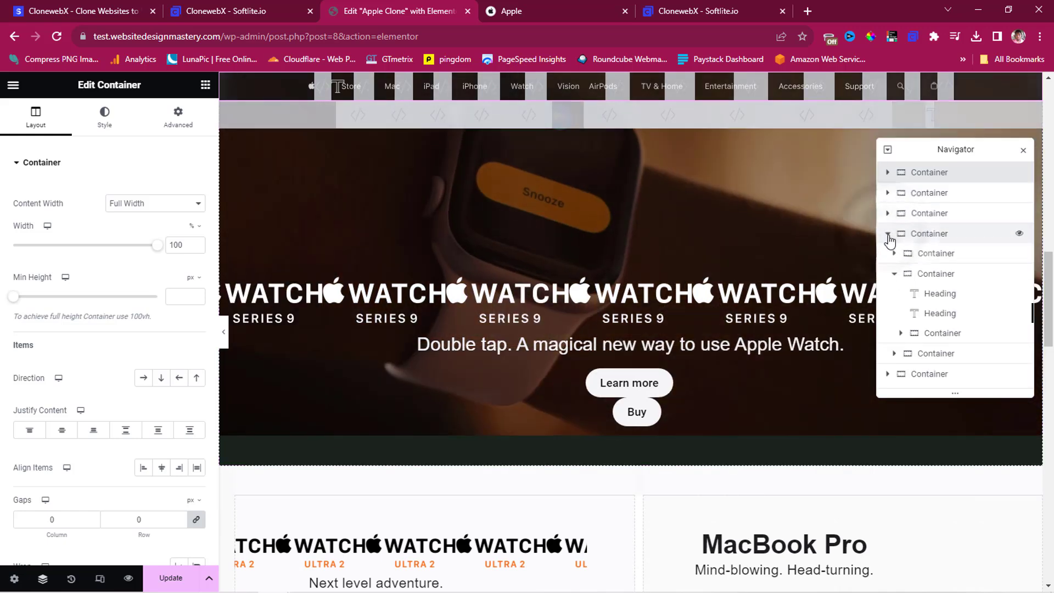
pyautogui.click(933, 296)
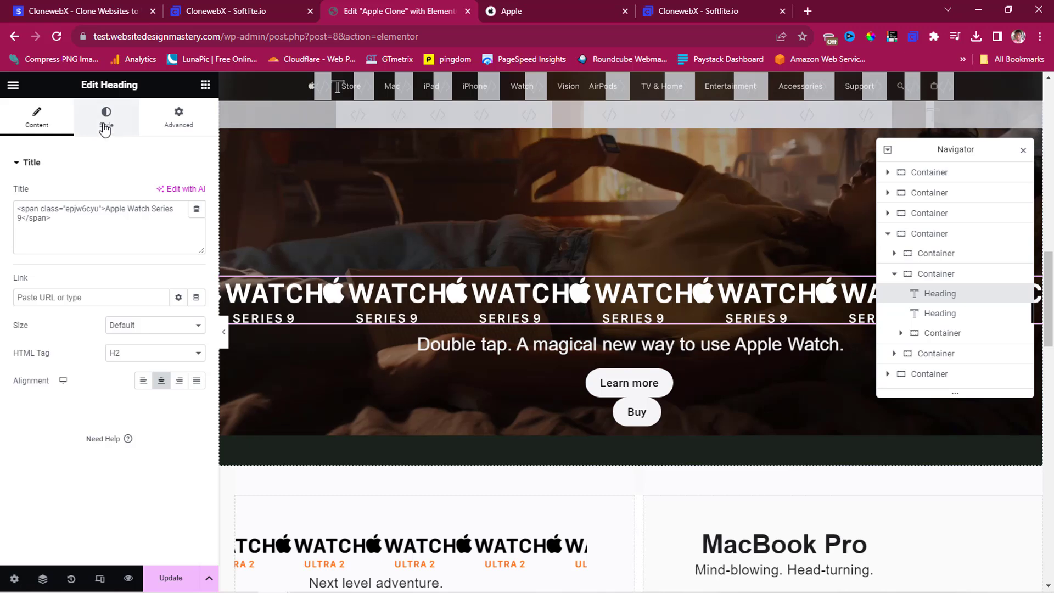
# Set the background image of the Apple Watch Series 9 heading to No-repeat.
pyautogui.click(178, 125)
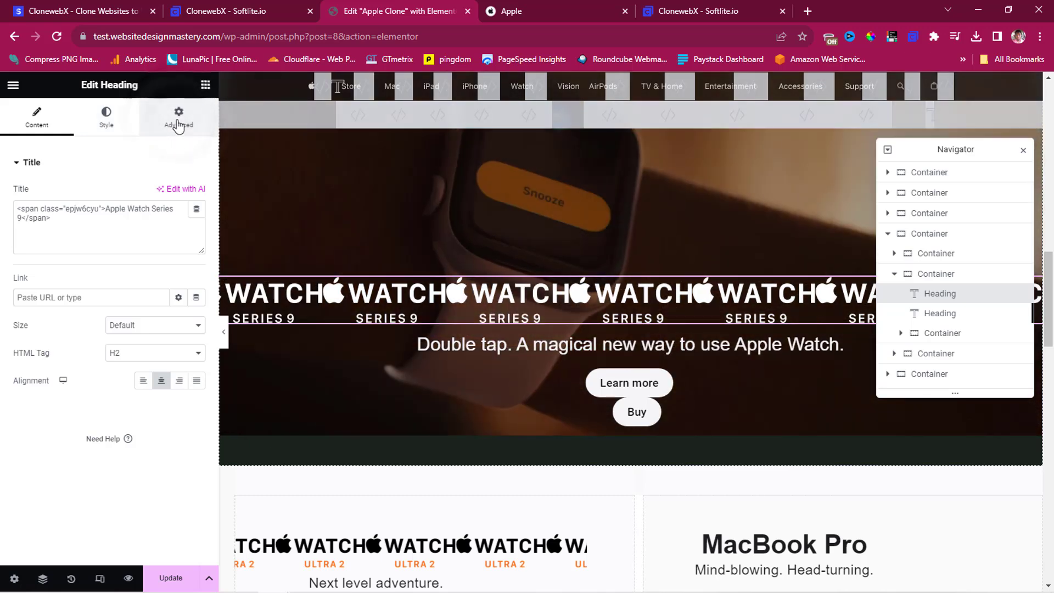
pyautogui.click(14, 165)
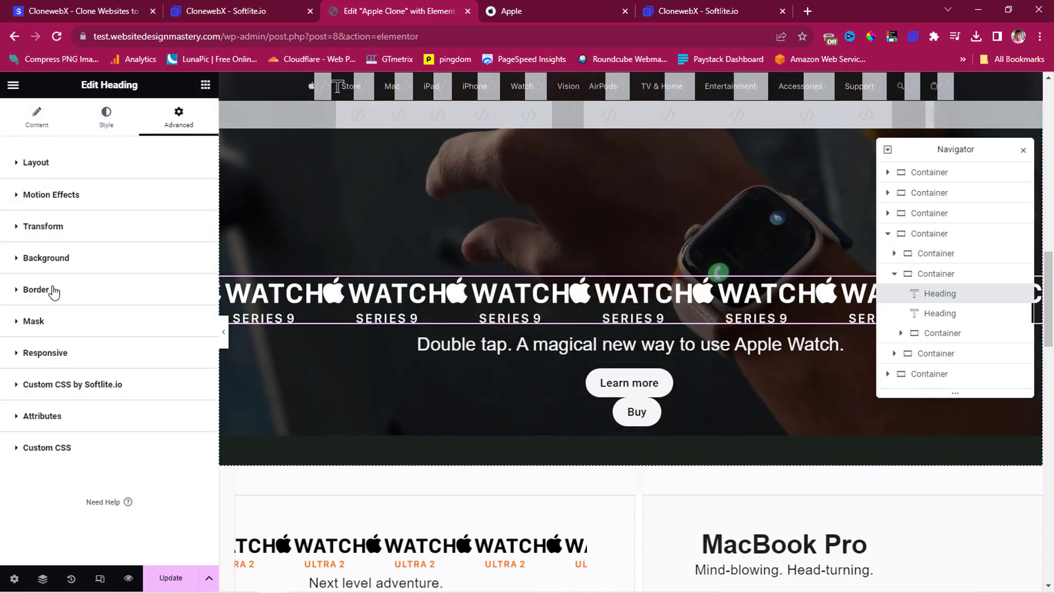
pyautogui.click(24, 260)
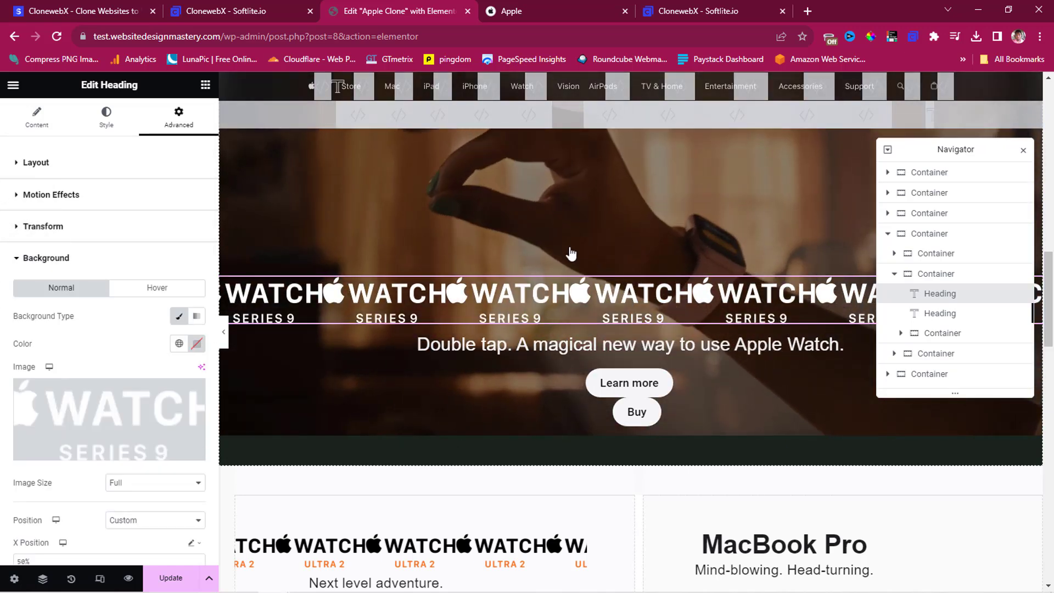
pyautogui.scroll(-1, 137, 405)
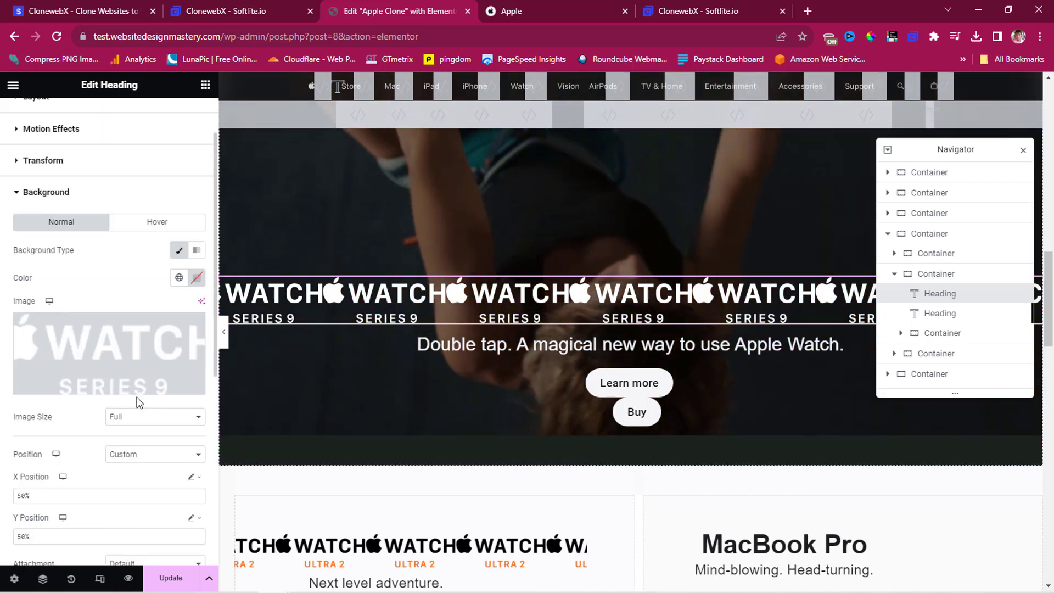
pyautogui.scroll(-1, 137, 403)
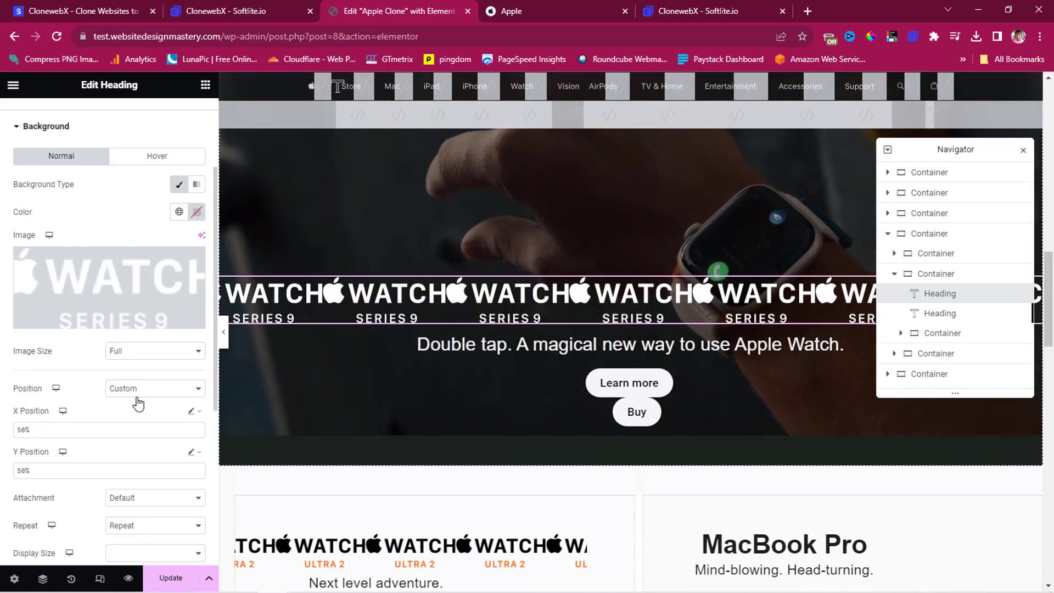
pyautogui.scroll(-1, 137, 403)
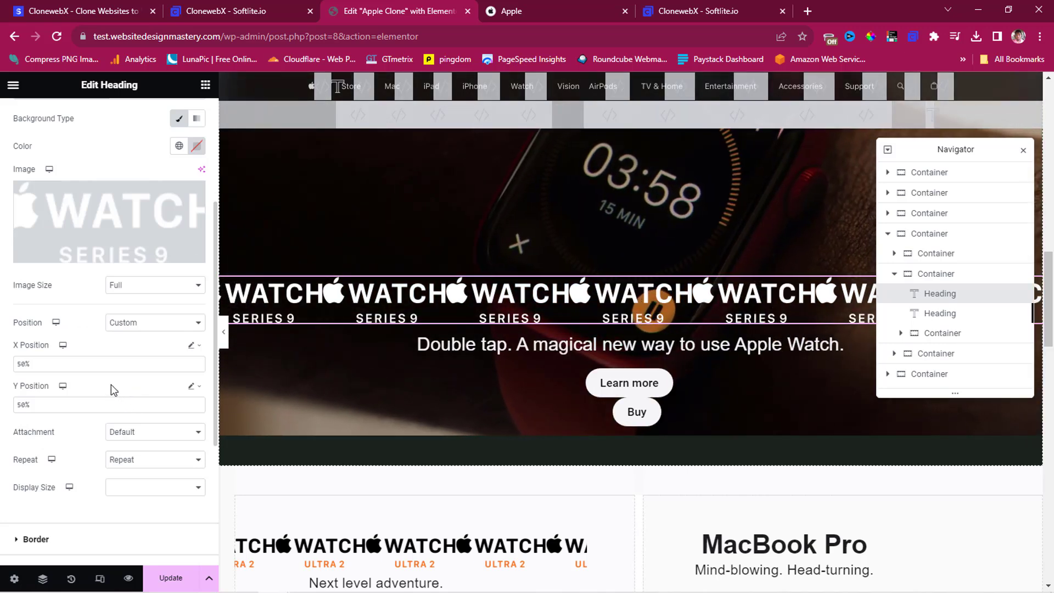
pyautogui.click(135, 459)
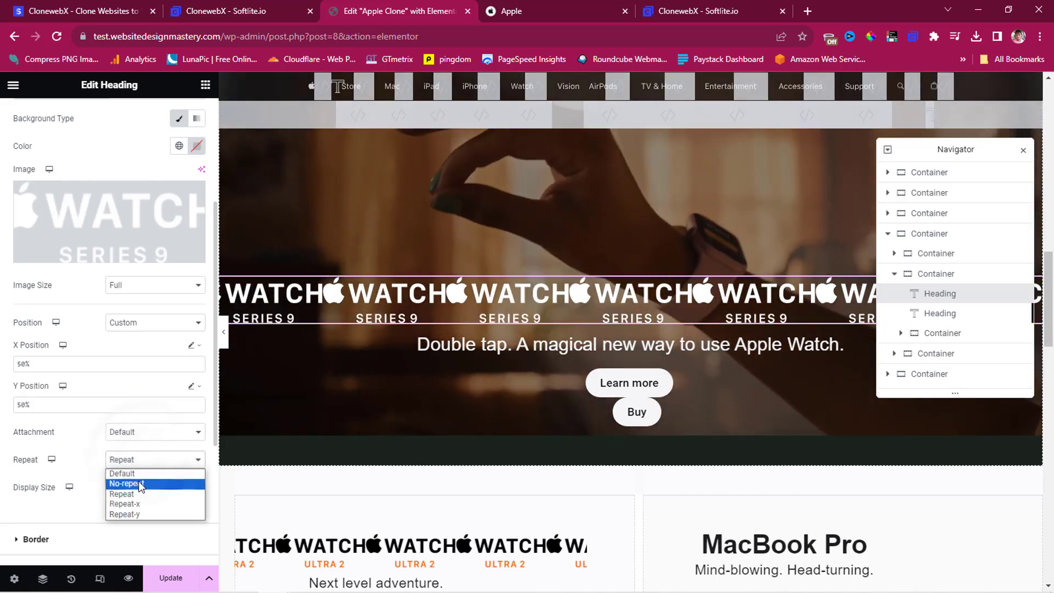
pyautogui.click(139, 483)
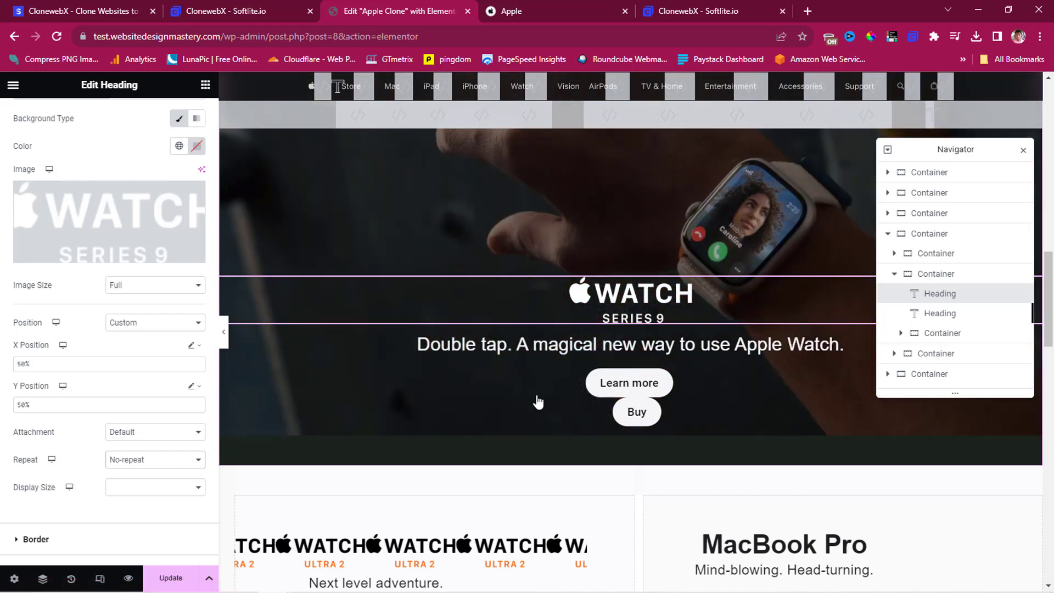
# Select the Apple Watch Ultra 2 heading in the product grid and set its background image to No-repeat.
pyautogui.scroll(-3, 571, 416)
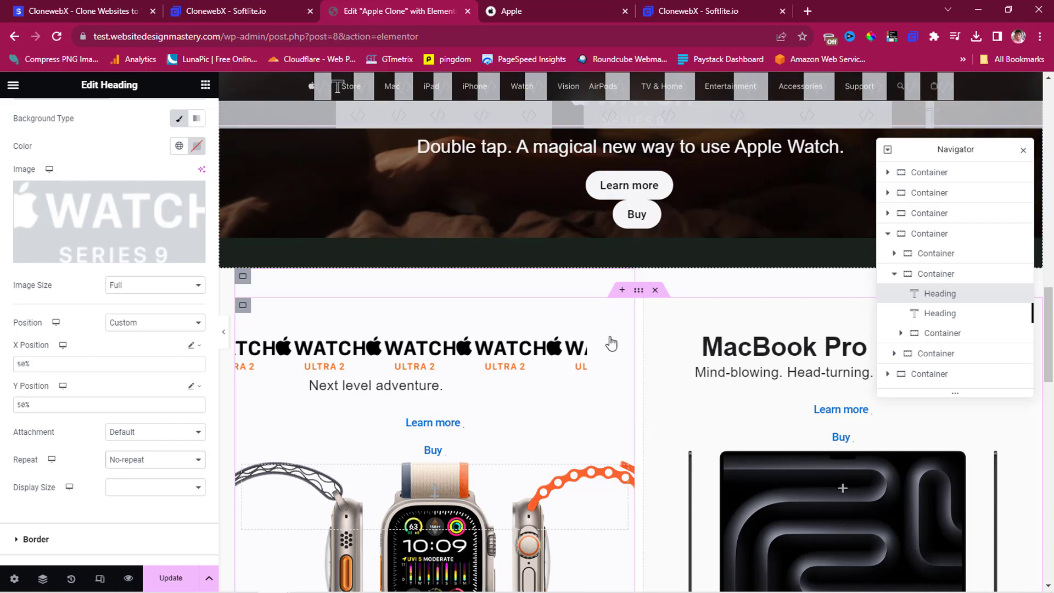
pyautogui.click(898, 278)
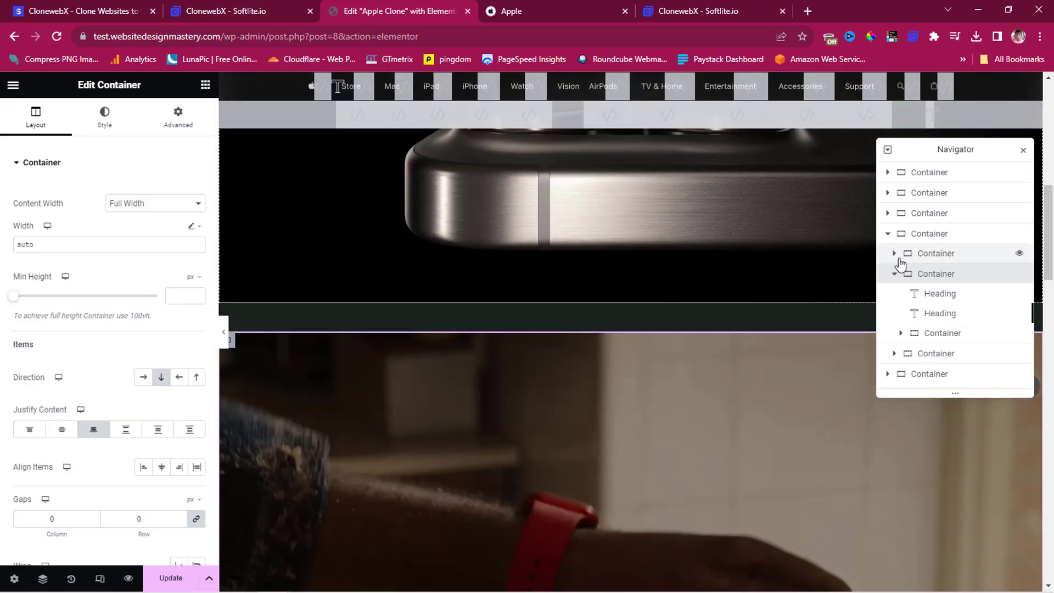
pyautogui.click(887, 234)
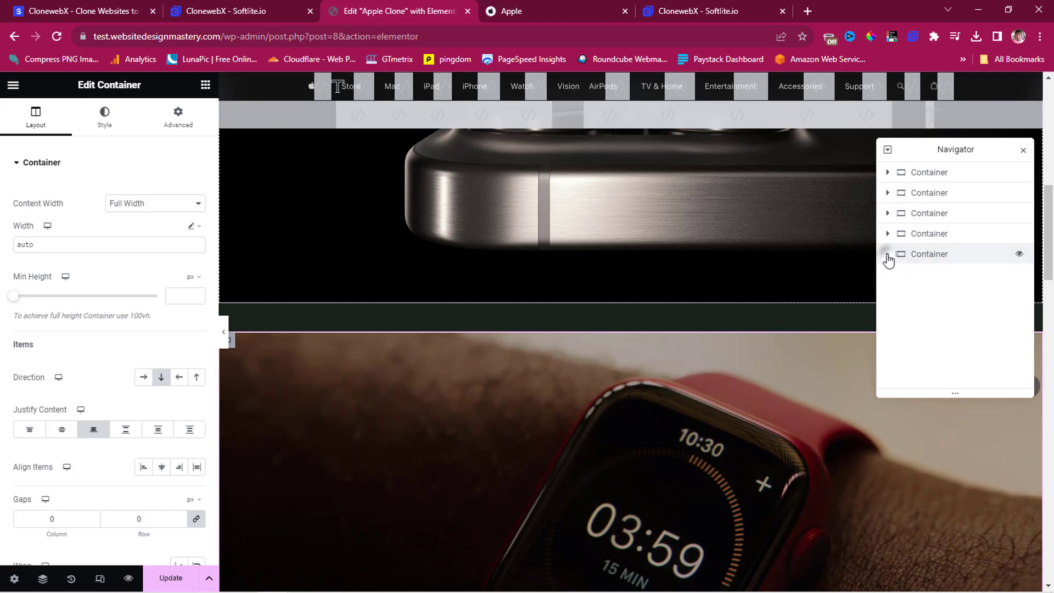
pyautogui.click(887, 254)
pyautogui.click(964, 275)
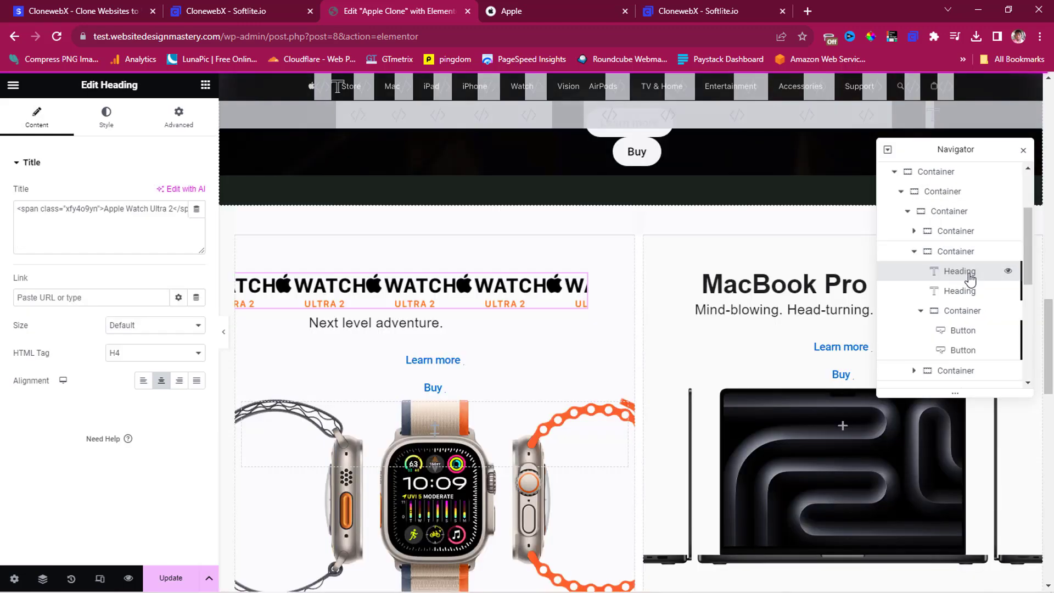
pyautogui.click(174, 118)
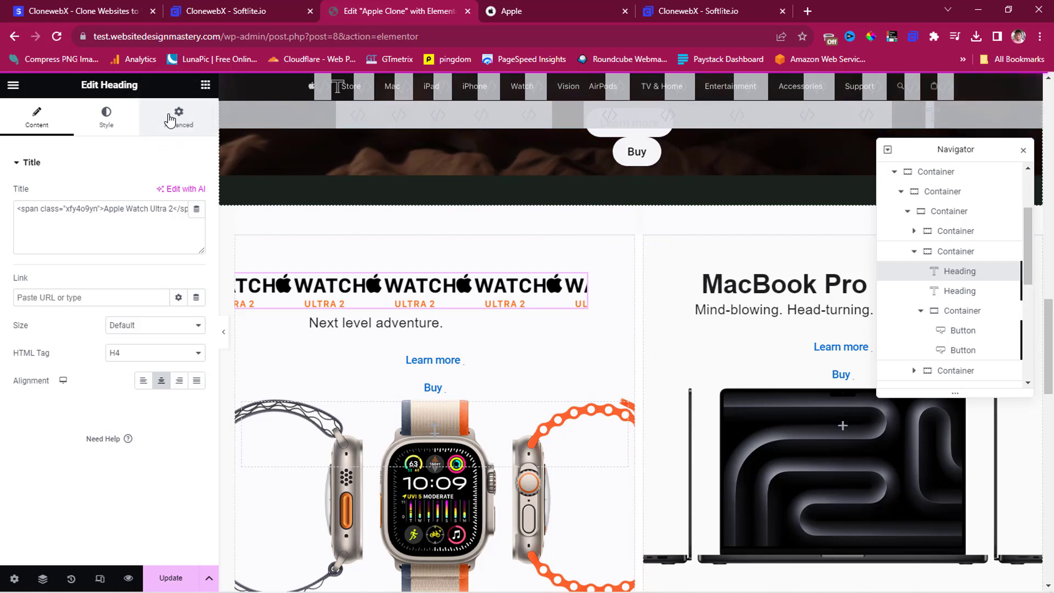
pyautogui.click(175, 118)
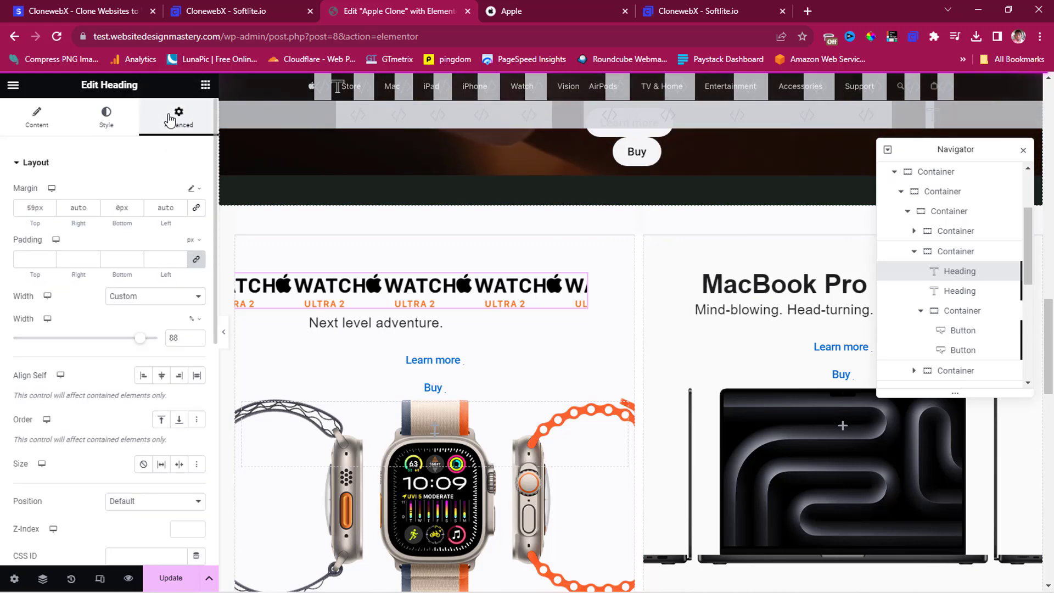
pyautogui.scroll(-3, 57, 335)
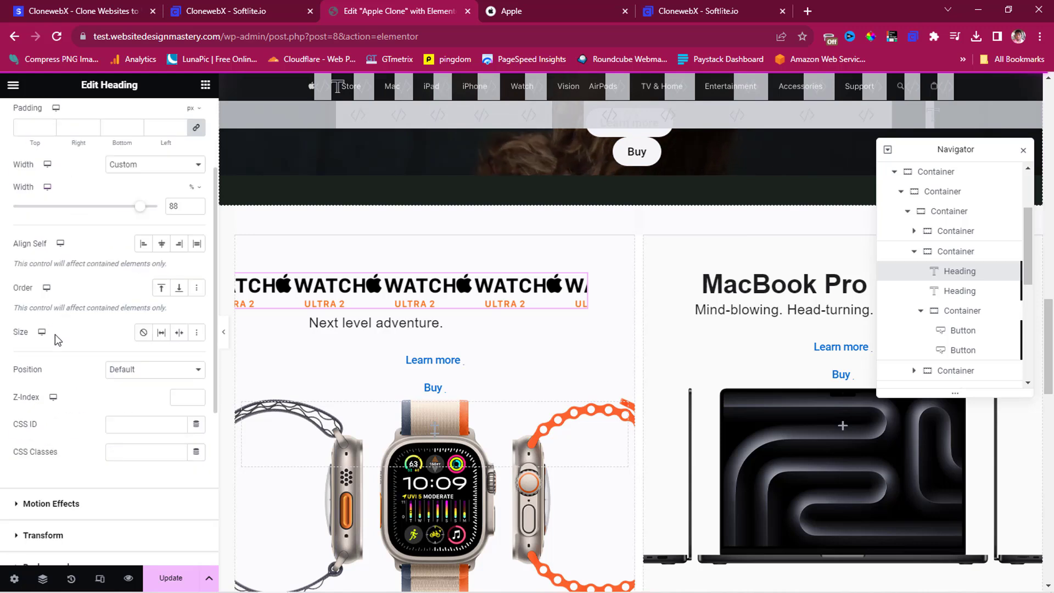
pyautogui.scroll(3, 43, 271)
pyautogui.click(18, 163)
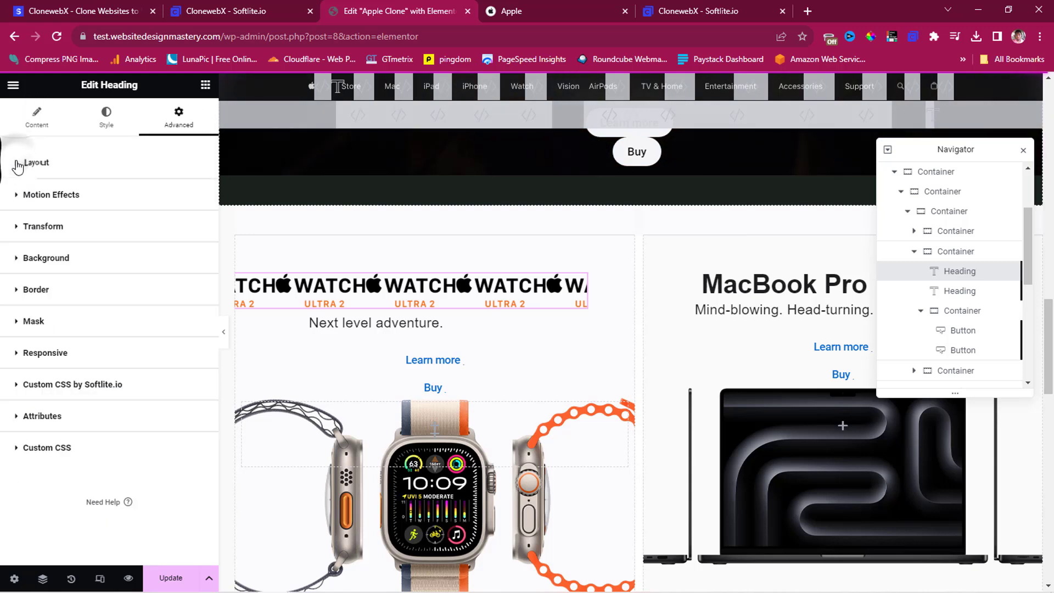
pyautogui.click(20, 260)
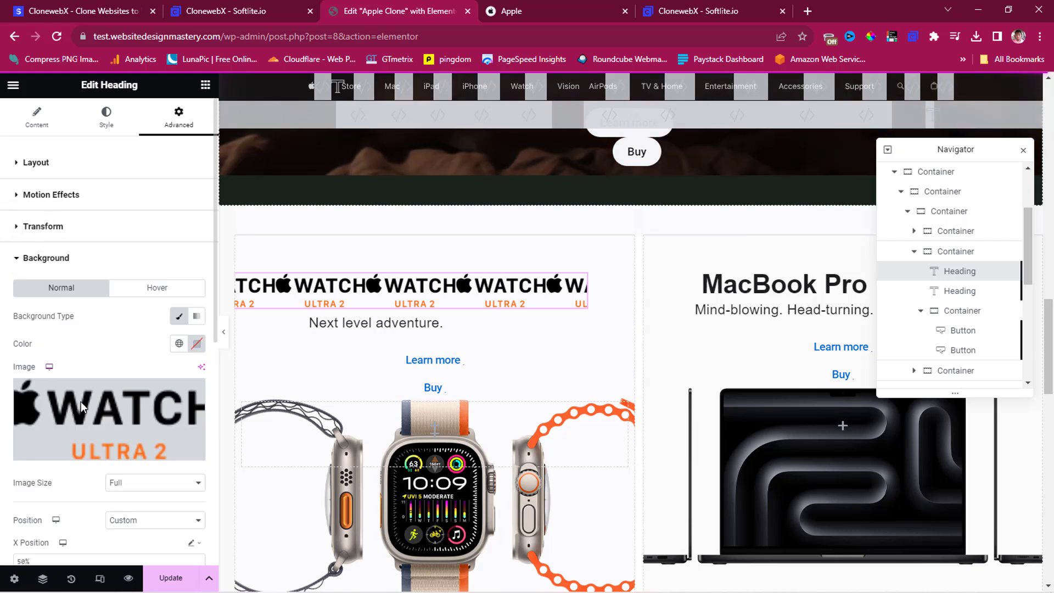
pyautogui.scroll(-5, 112, 436)
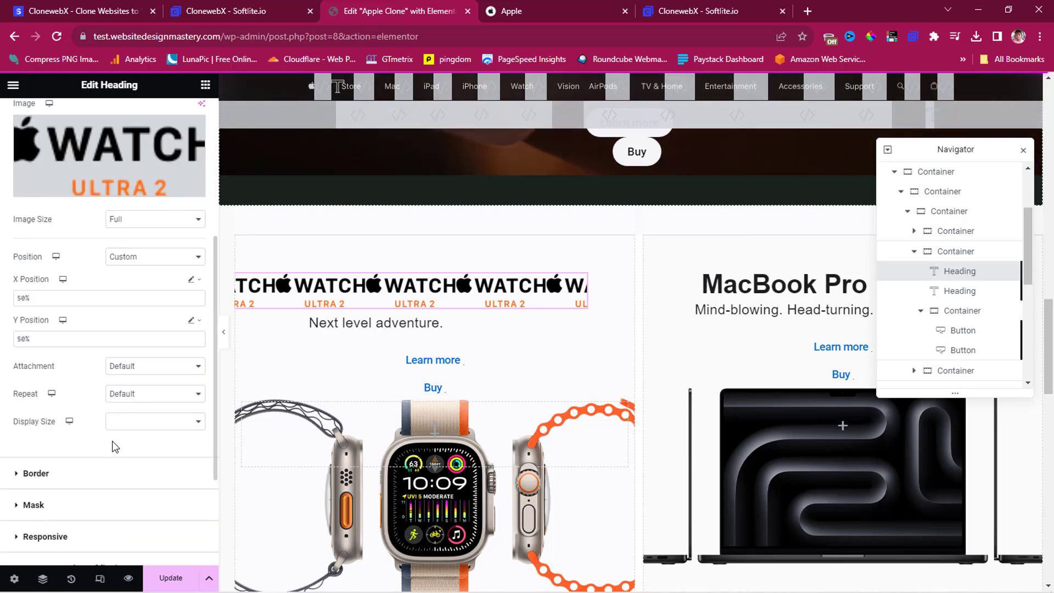
pyautogui.click(150, 393)
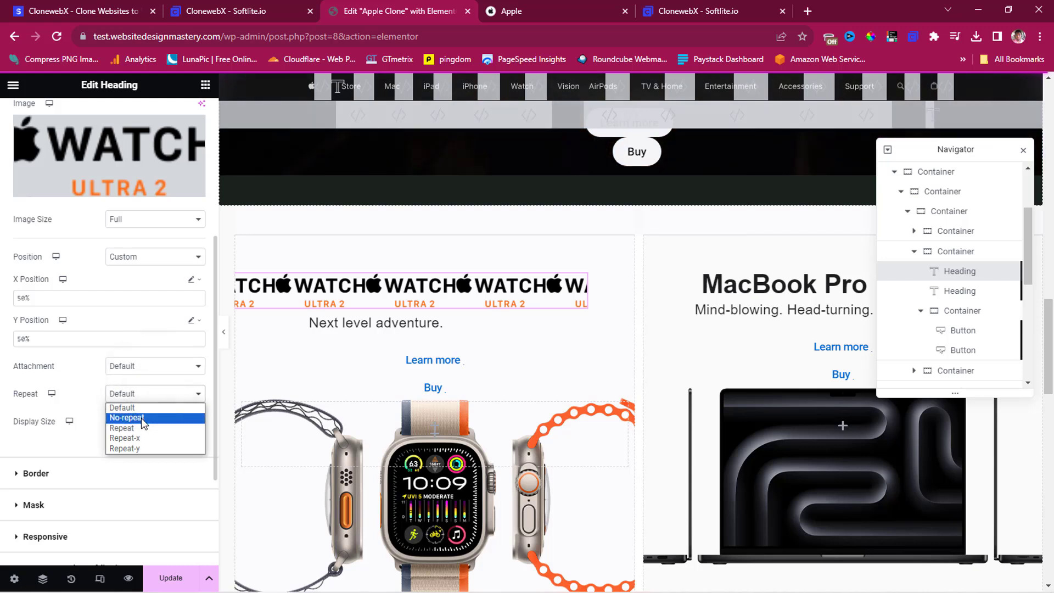
pyautogui.click(140, 417)
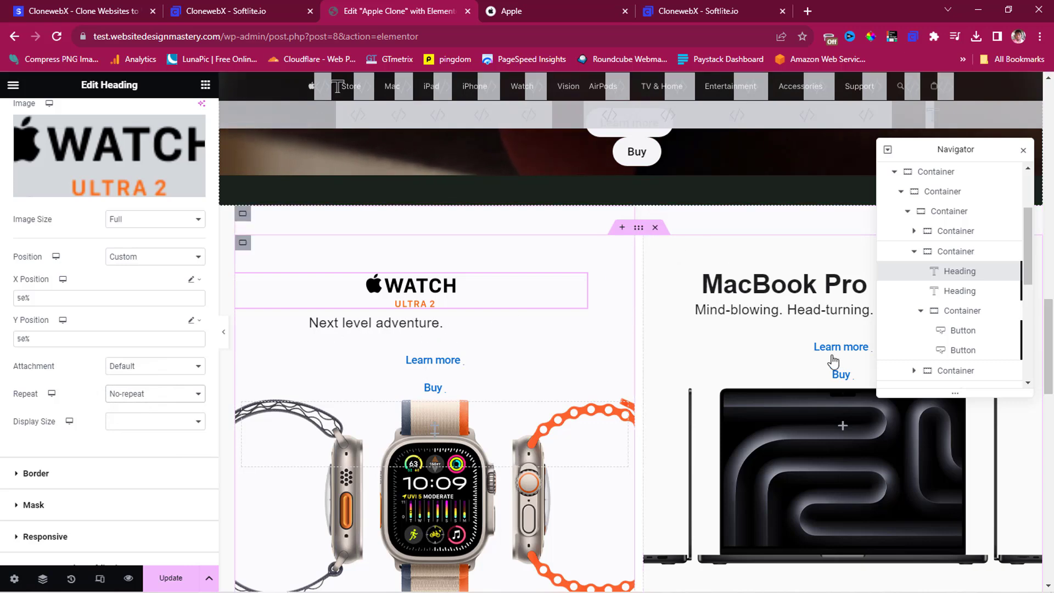
# Select the Apple Card logo heading and set its background image to No-repeat.
pyautogui.scroll(-8, 637, 379)
pyautogui.scroll(-1, 636, 389)
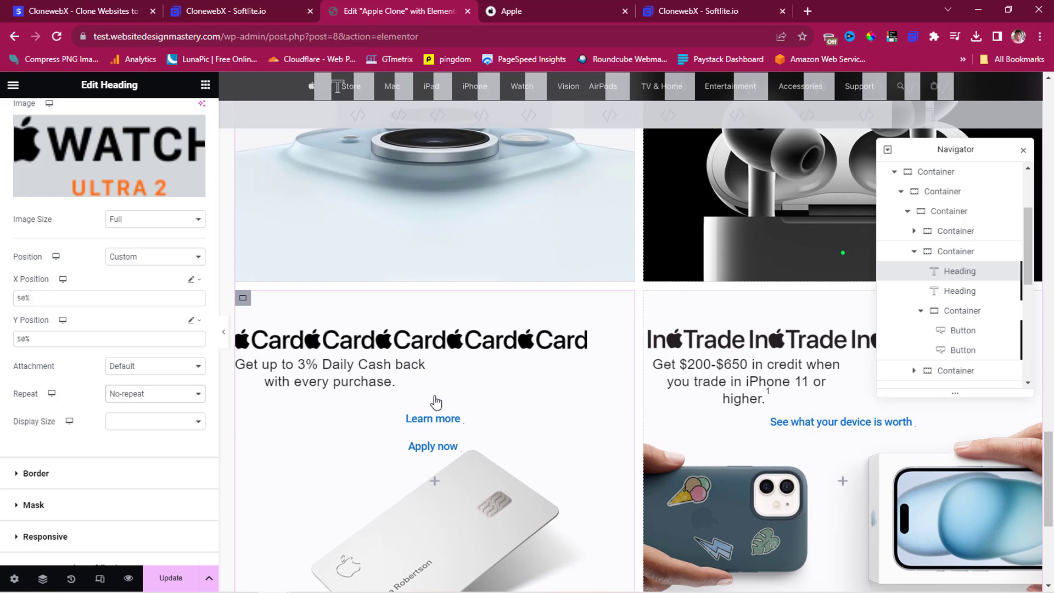
pyautogui.click(439, 424)
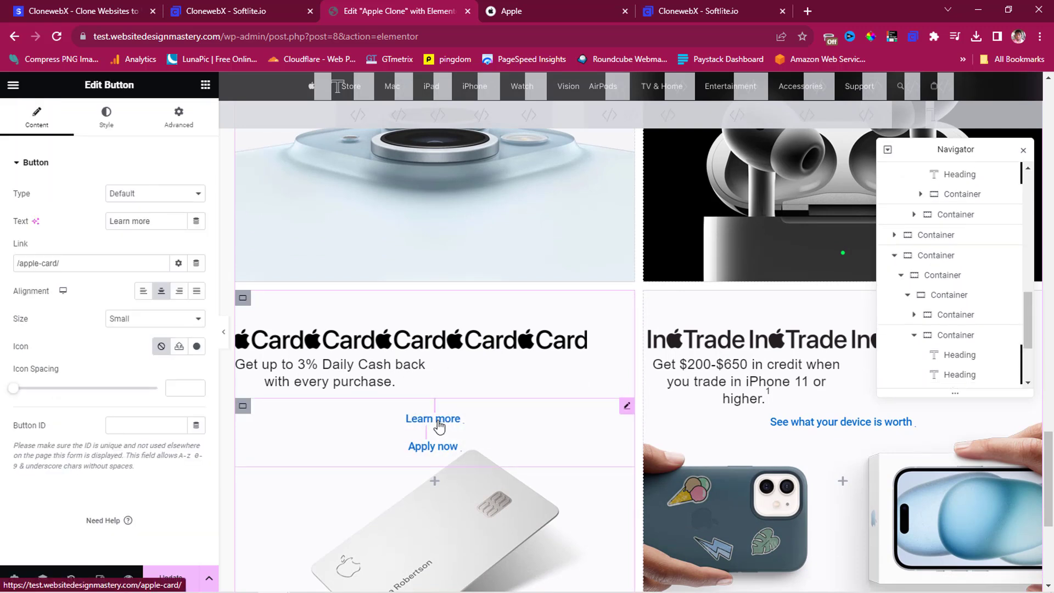
pyautogui.click(327, 336)
pyautogui.click(179, 117)
pyautogui.click(33, 161)
pyautogui.click(38, 257)
pyautogui.scroll(-5, 135, 330)
pyautogui.click(136, 328)
pyautogui.click(131, 351)
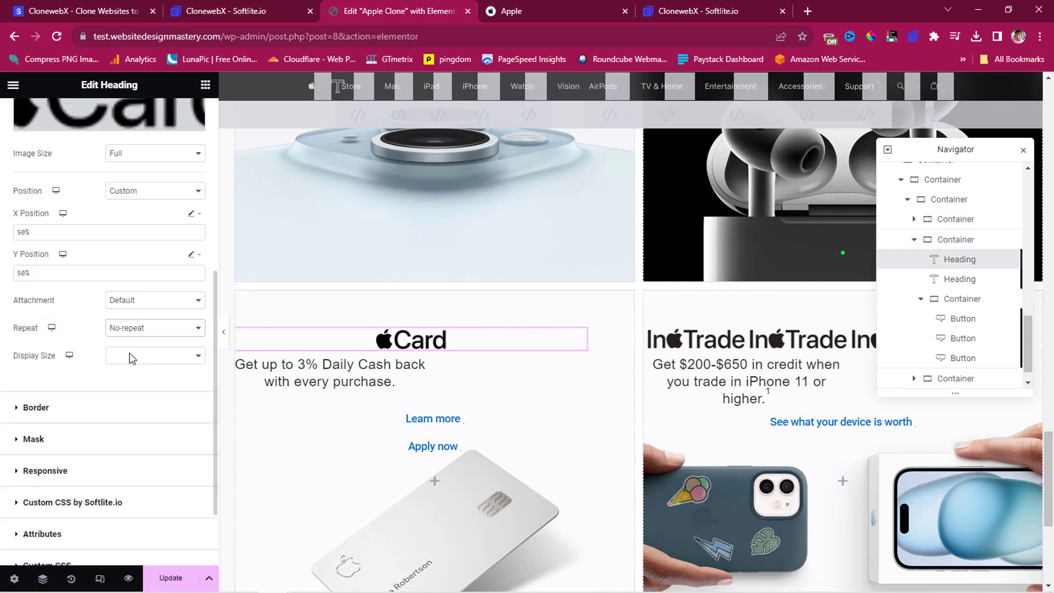
# Select the Trade In logo heading and set its background image to No-repeat.
pyautogui.click(779, 422)
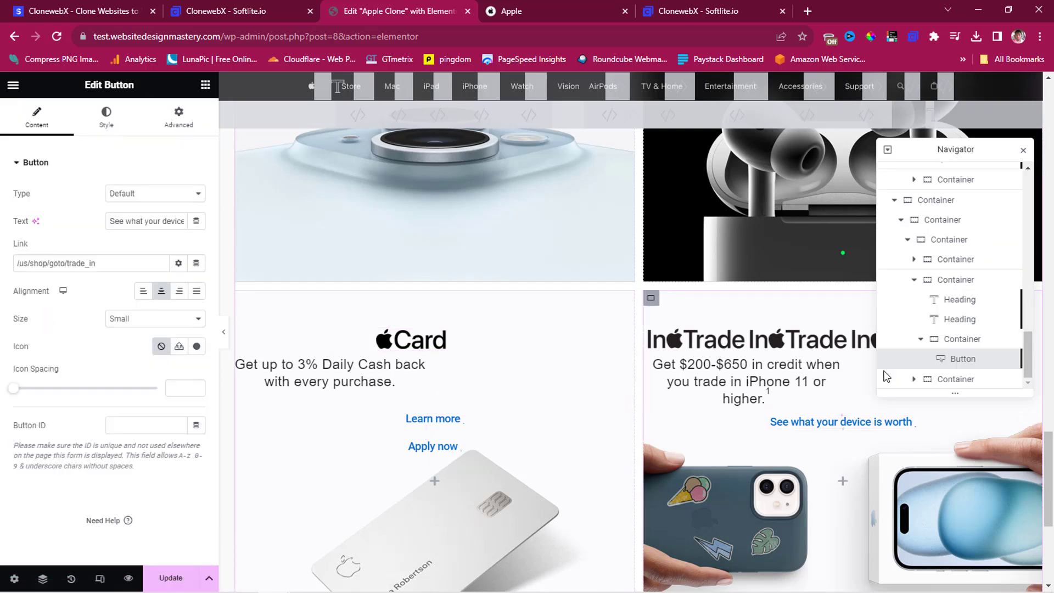
pyautogui.click(842, 336)
pyautogui.click(178, 117)
pyautogui.scroll(-4, 125, 362)
pyautogui.click(30, 303)
pyautogui.click(155, 391)
pyautogui.click(132, 415)
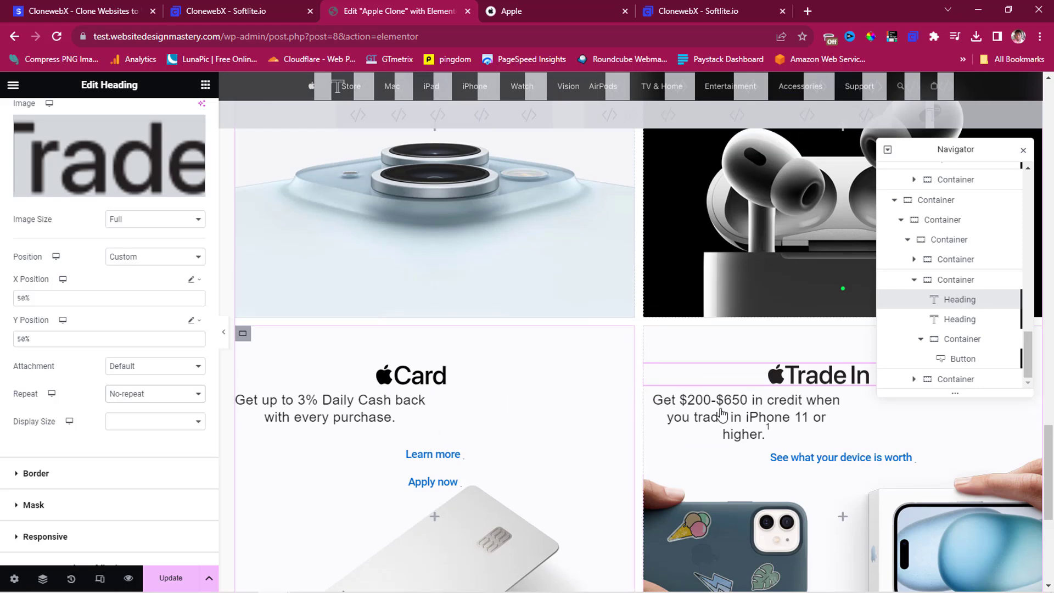
# Look over the rebuilt page back up to the Wonder awaits section and save the page changes.
pyautogui.scroll(10, 600, 415)
pyautogui.scroll(8, 600, 415)
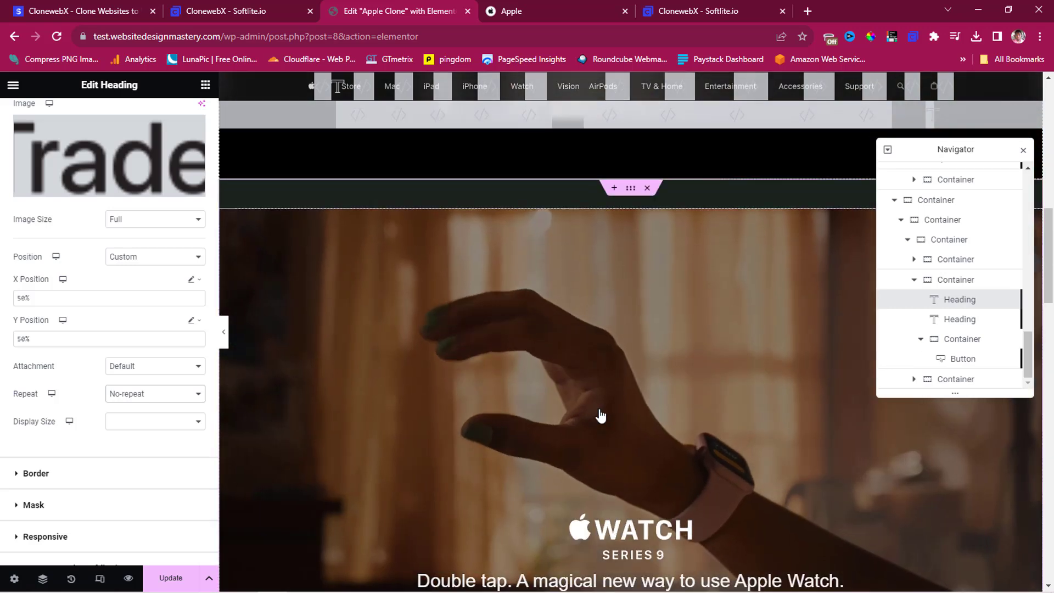
pyautogui.scroll(8, 600, 415)
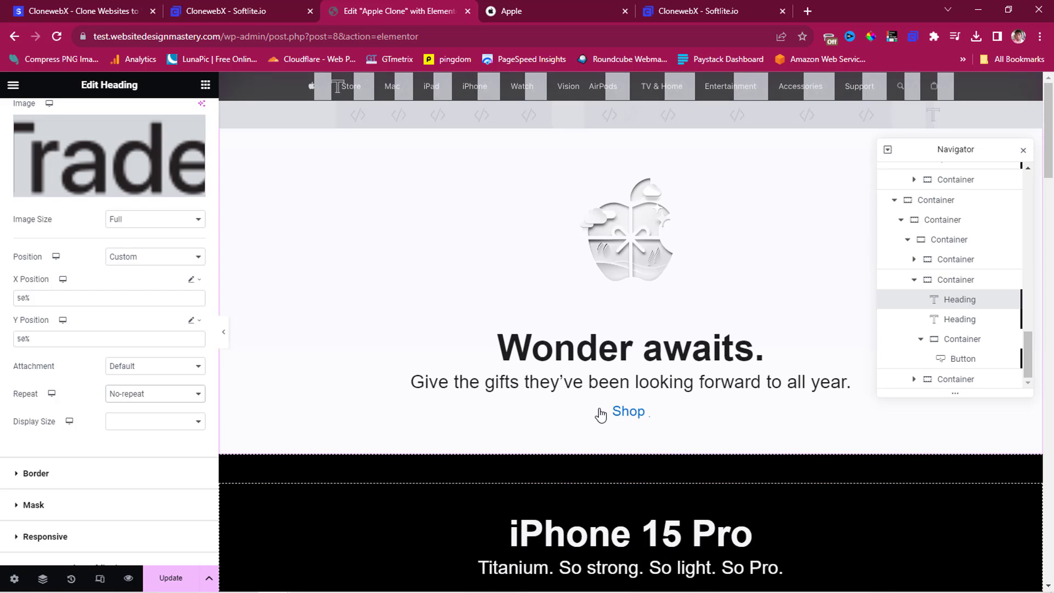
pyautogui.click(171, 579)
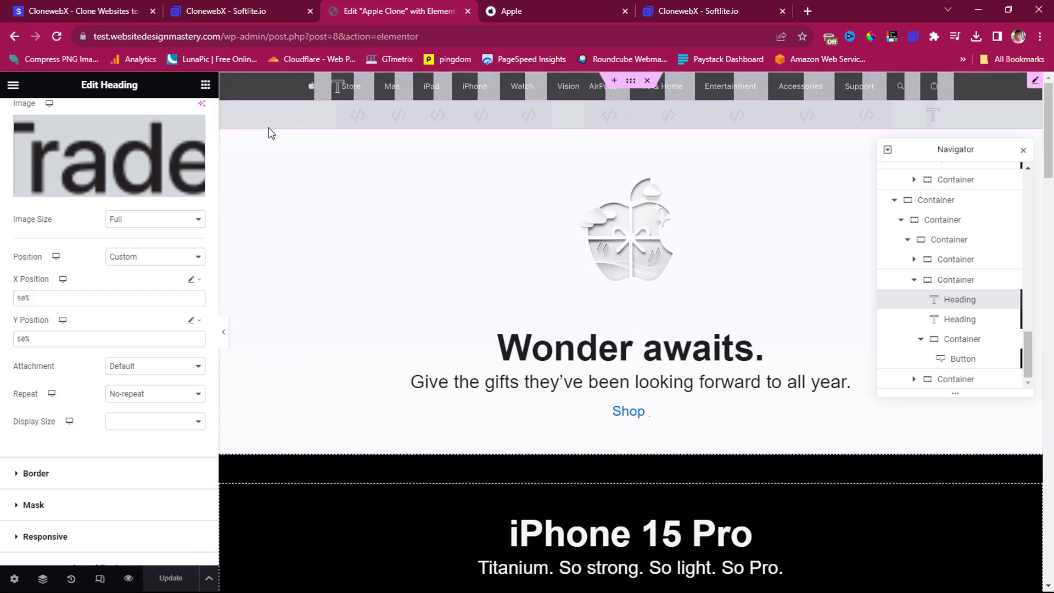
# Open the published Apple Clone page in an incognito window and review its sections down to the Apple Card and Trade In cards.
pyautogui.click(13, 84)
pyautogui.rightClick(78, 337)
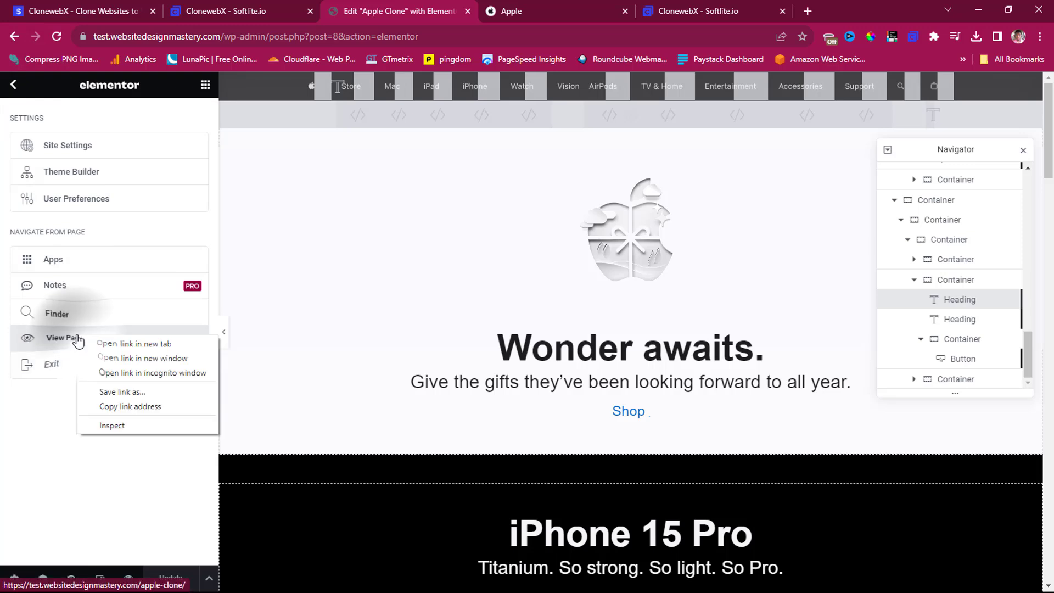
pyautogui.click(127, 372)
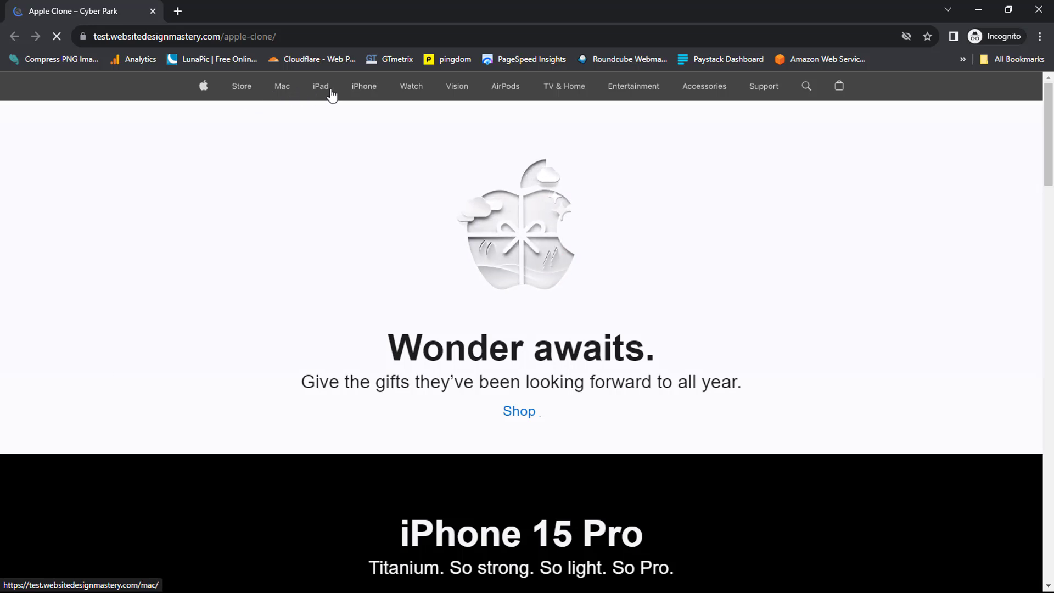
pyautogui.scroll(-10, 866, 250)
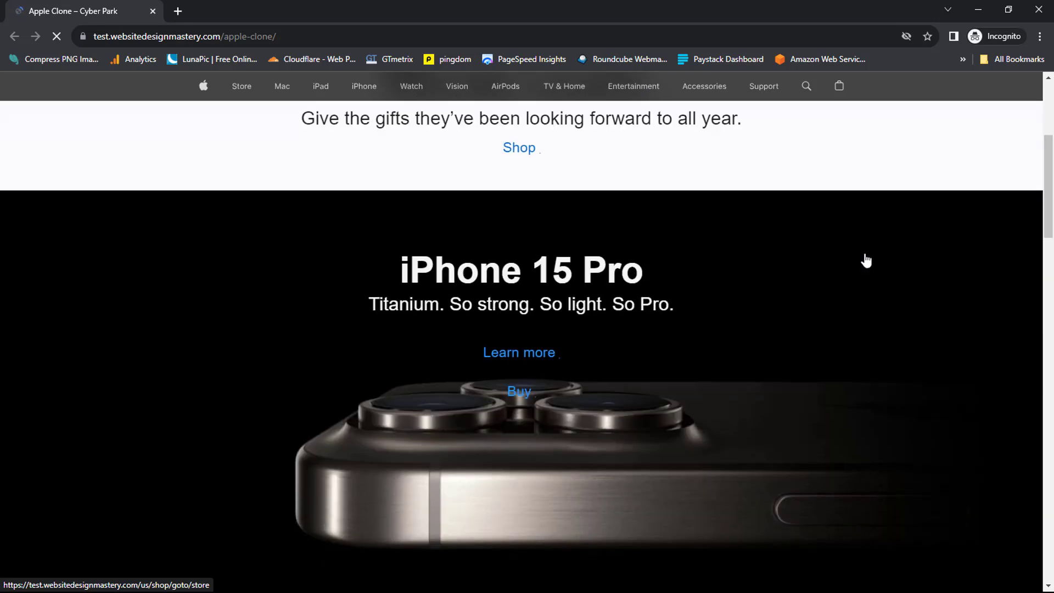
pyautogui.scroll(-5, 866, 258)
pyautogui.scroll(-5, 866, 261)
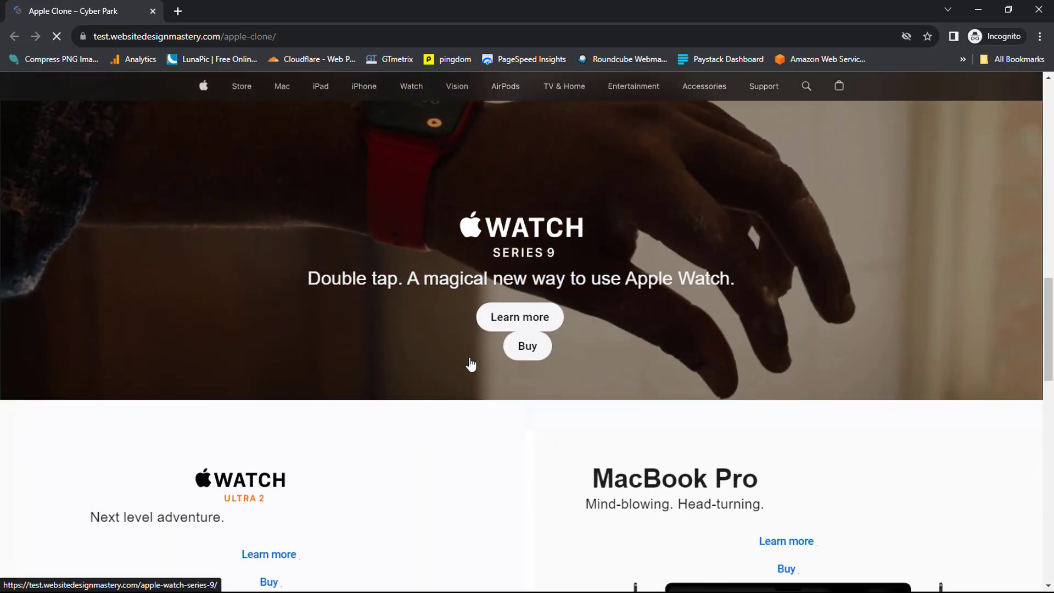
pyautogui.scroll(-5, 730, 308)
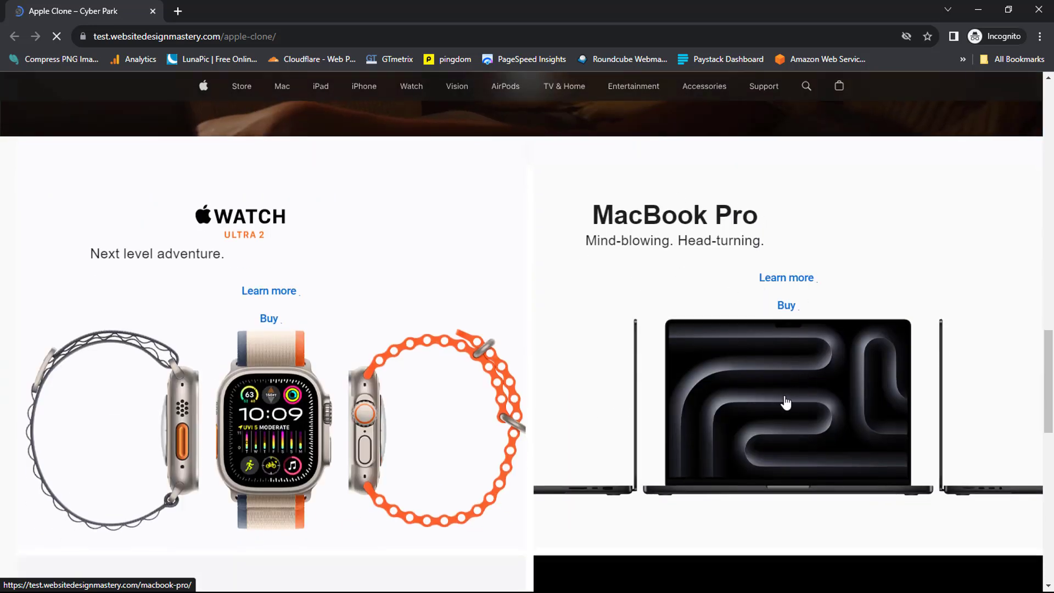
pyautogui.scroll(-7, 489, 306)
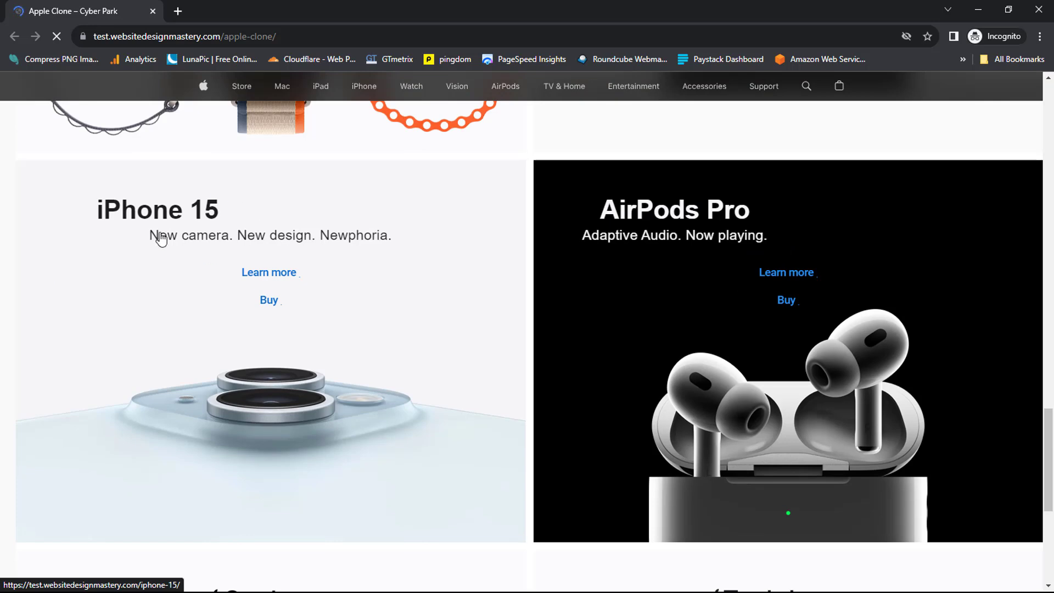
pyautogui.scroll(-5, 885, 216)
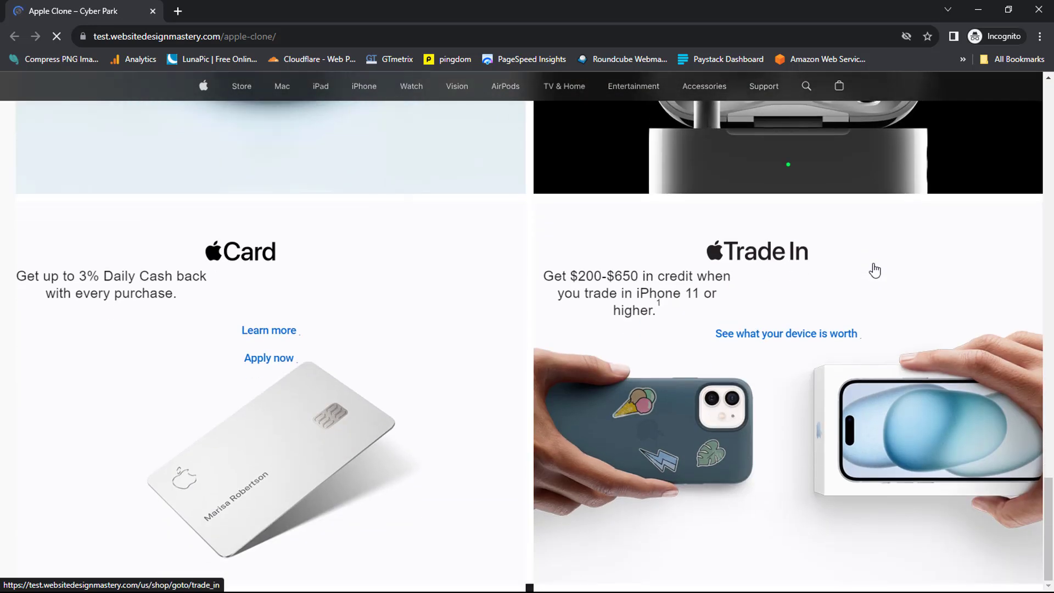
# Return to the Wonder awaits section of the published page and narrow the incognito window to a phone-like width.
pyautogui.scroll(18, 875, 270)
pyautogui.scroll(15, 875, 270)
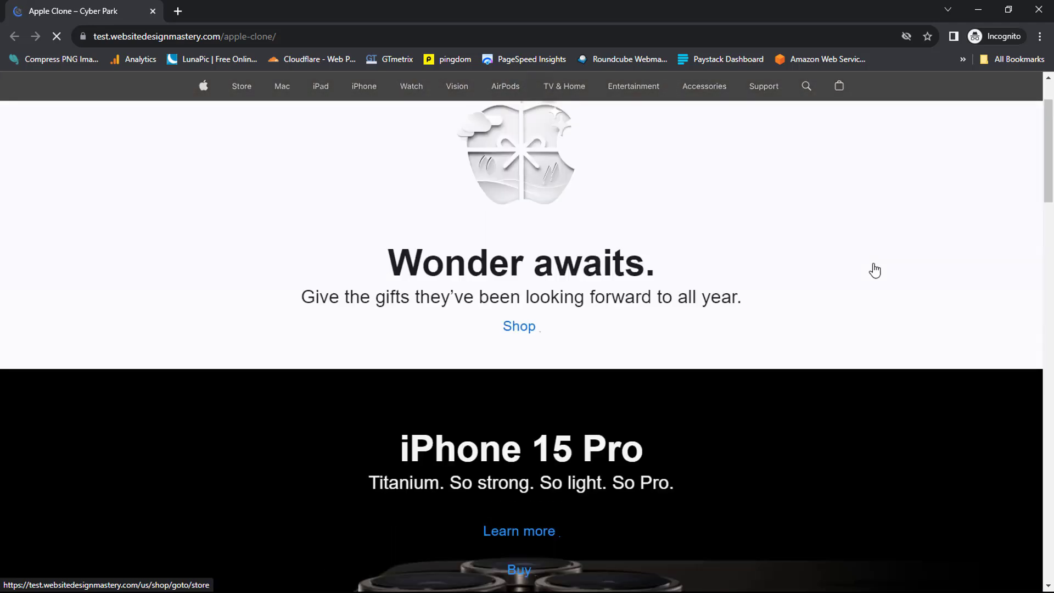
pyautogui.scroll(2, 875, 270)
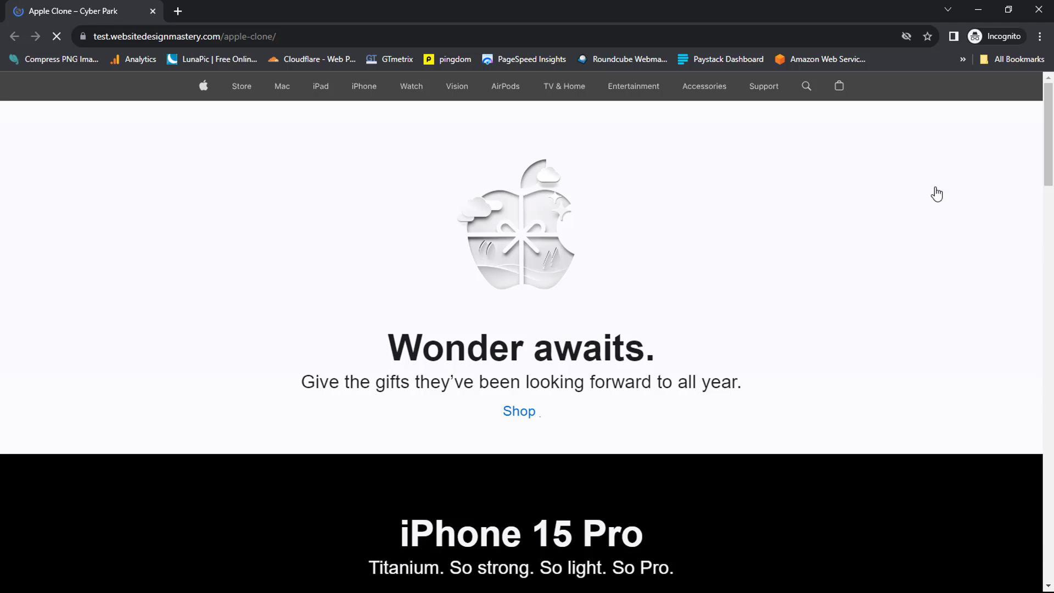
pyautogui.click(1009, 9)
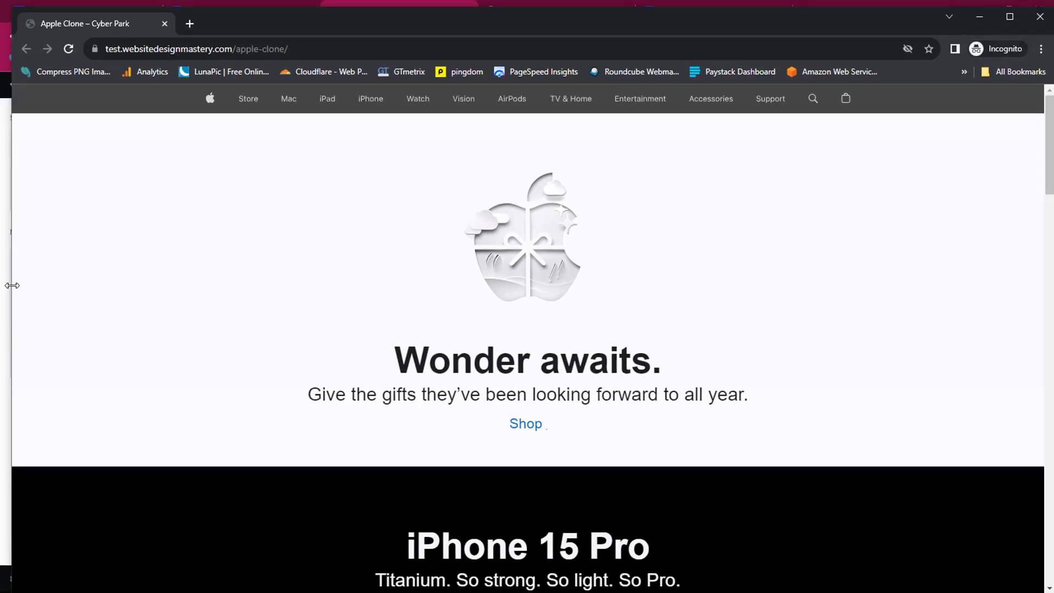
pyautogui.moveTo(12, 285); pyautogui.dragTo(768, 403)
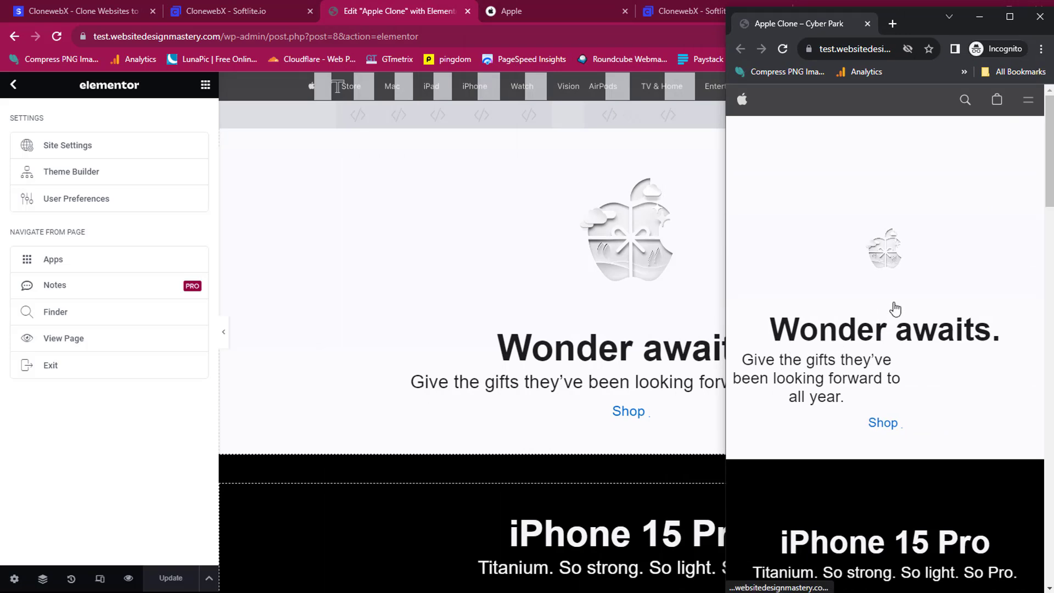
# Review the published page's narrow layout down to the Apple Card and Trade In cards, and close the incognito window.
pyautogui.scroll(-10, 941, 284)
pyautogui.scroll(-15, 941, 291)
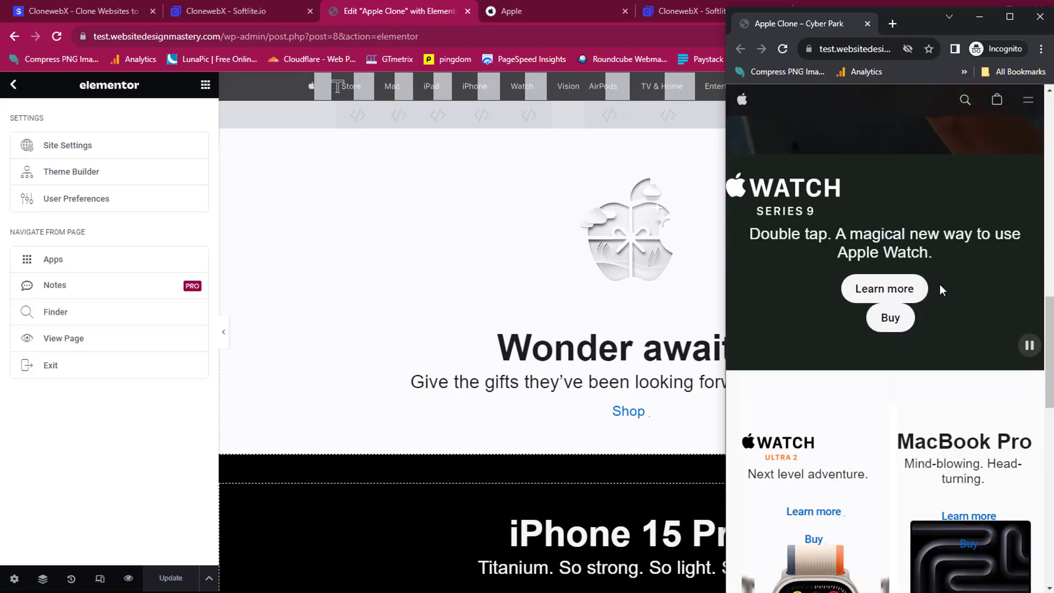
pyautogui.scroll(-4, 941, 291)
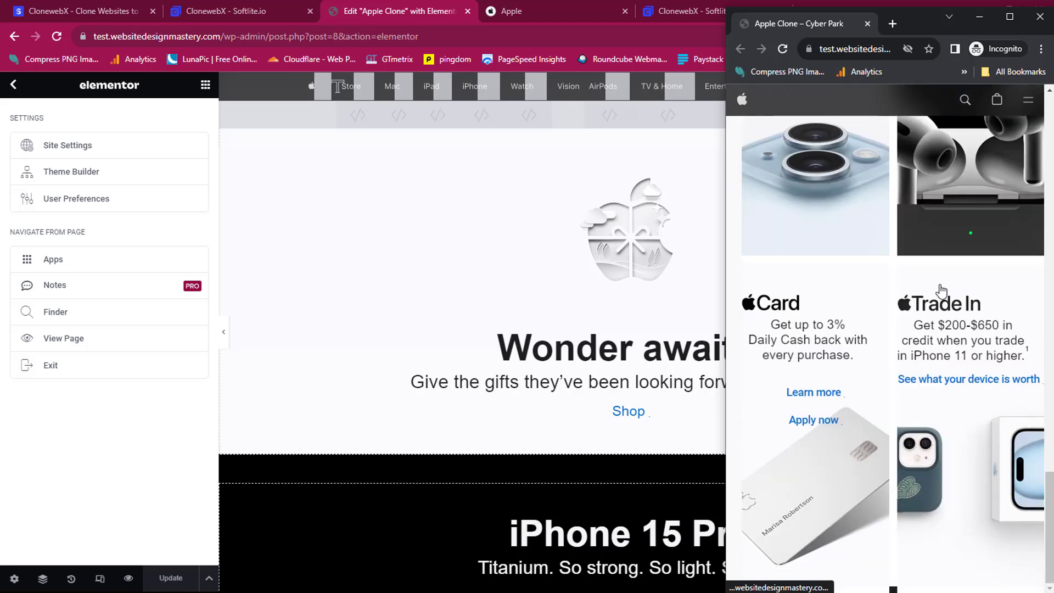
pyautogui.scroll(15, 941, 291)
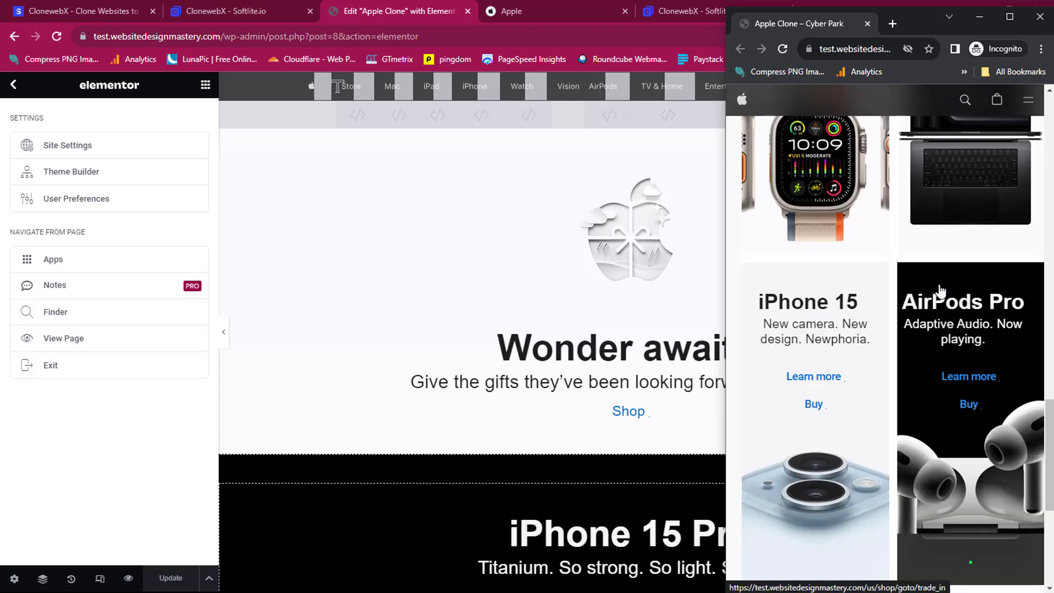
pyautogui.click(1040, 16)
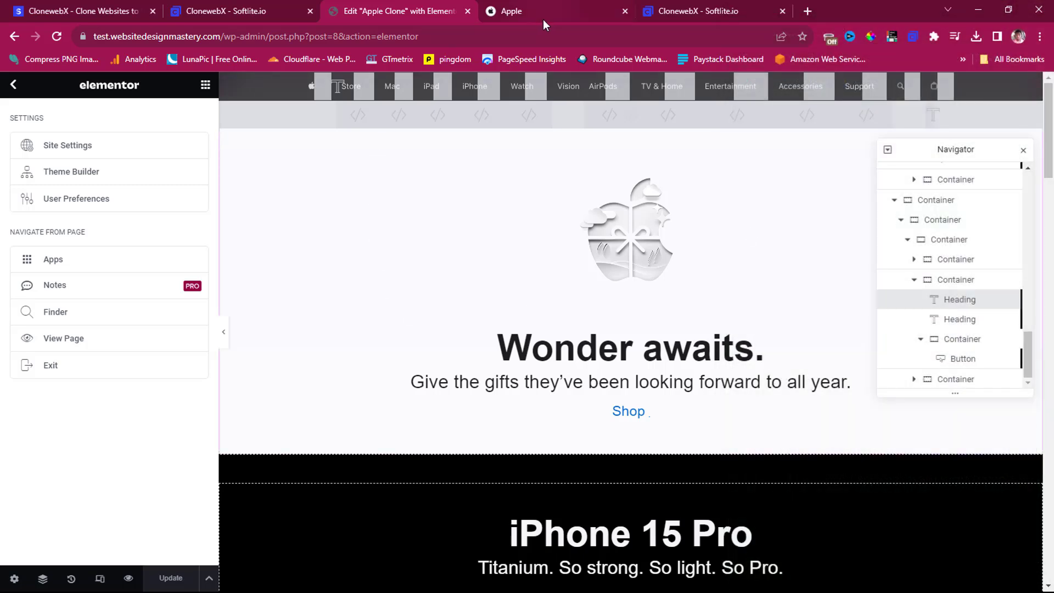
# Switch to the ClonewebX project page and look over the captured Apple homepage down to its footer links.
pyautogui.click(694, 11)
pyautogui.scroll(-10, 499, 337)
pyautogui.scroll(-15, 495, 341)
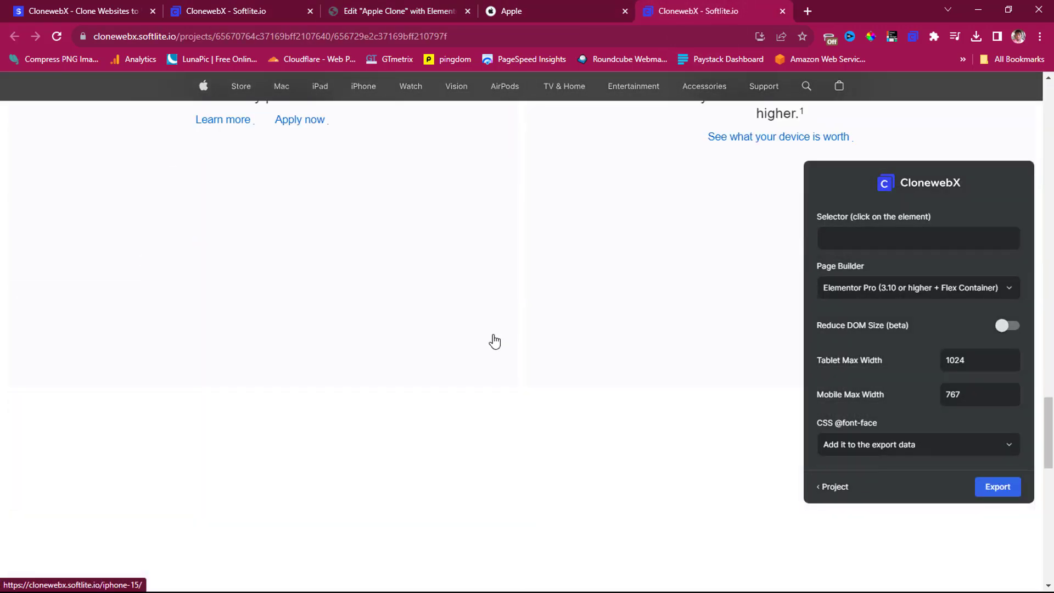
pyautogui.scroll(-8, 493, 341)
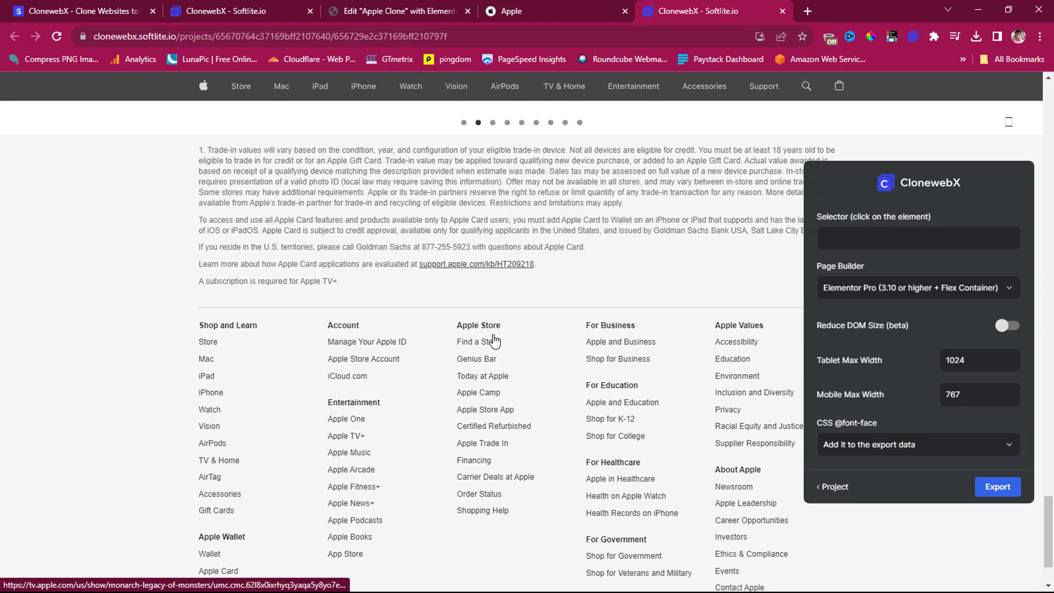
pyautogui.scroll(7, 515, 209)
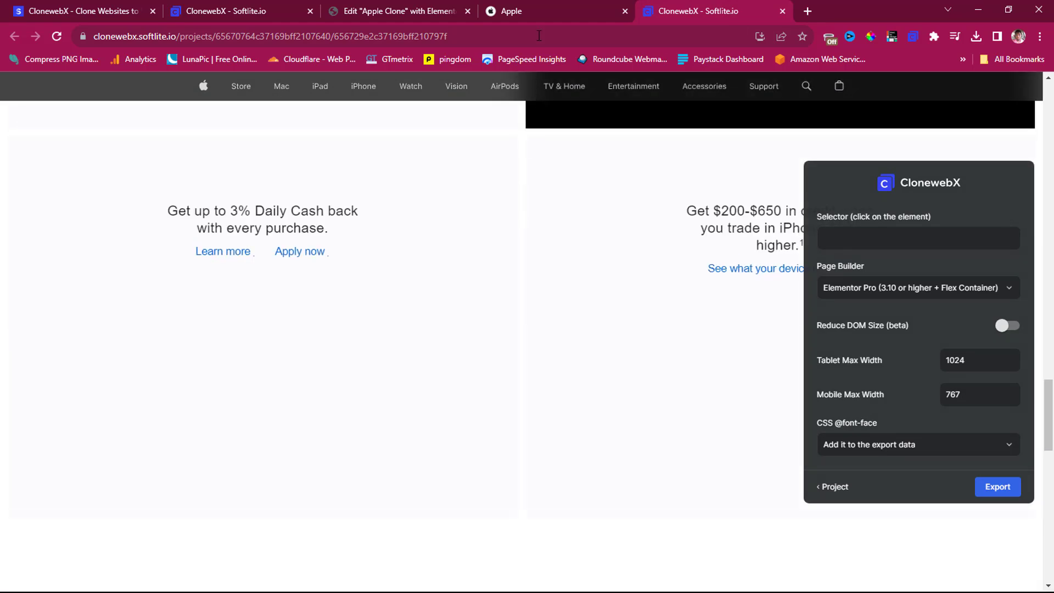
# Switch to the original apple.com page and reveal the Store submenu in its navigation bar.
pyautogui.click(549, 6)
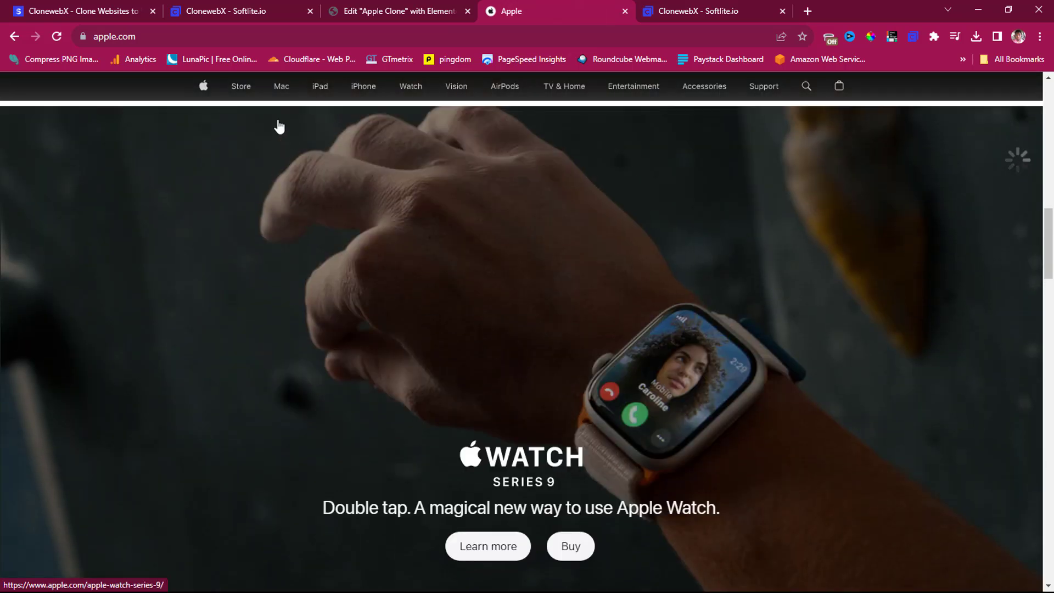
pyautogui.moveTo(243, 94)
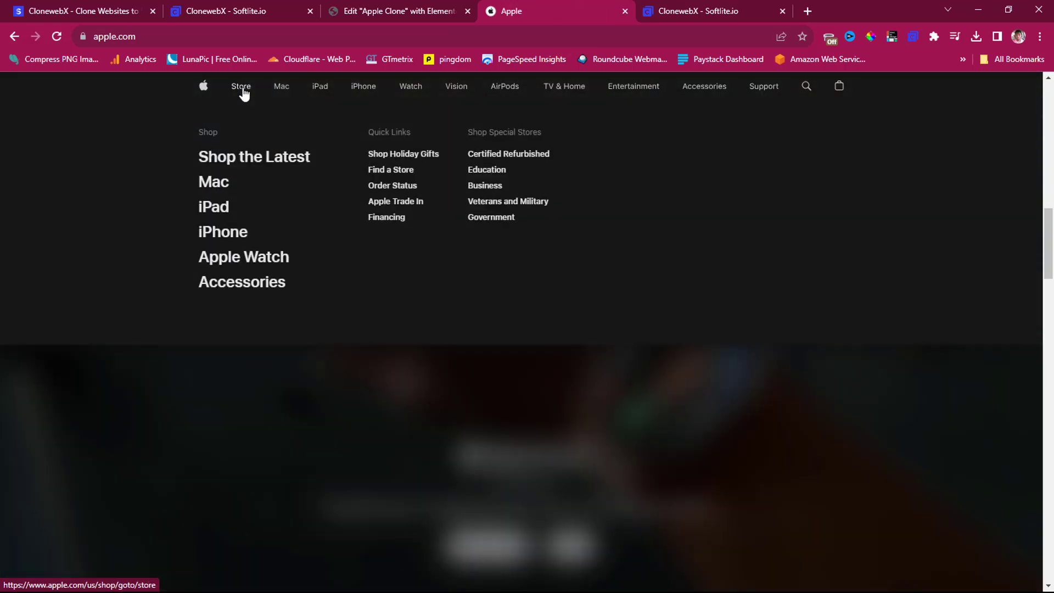